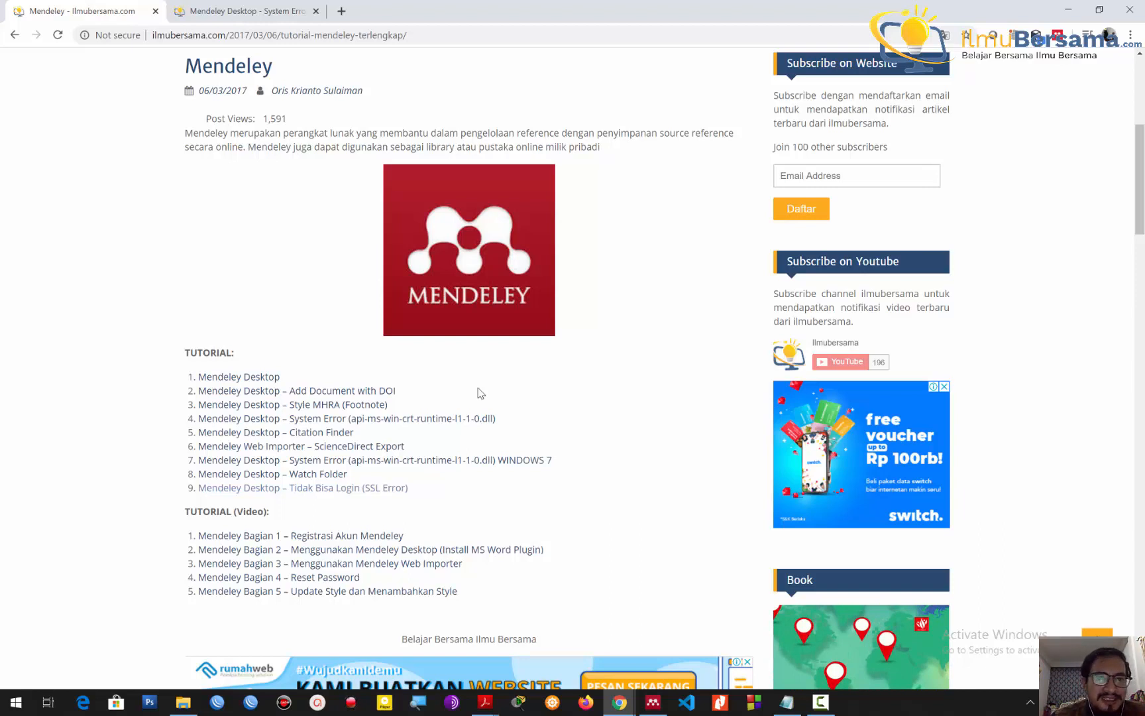
Review the Mendeley Desktop System Error article and the reader comment reporting the library syncing problem
{"action": "left_click", "coordinate": [249, 8]}
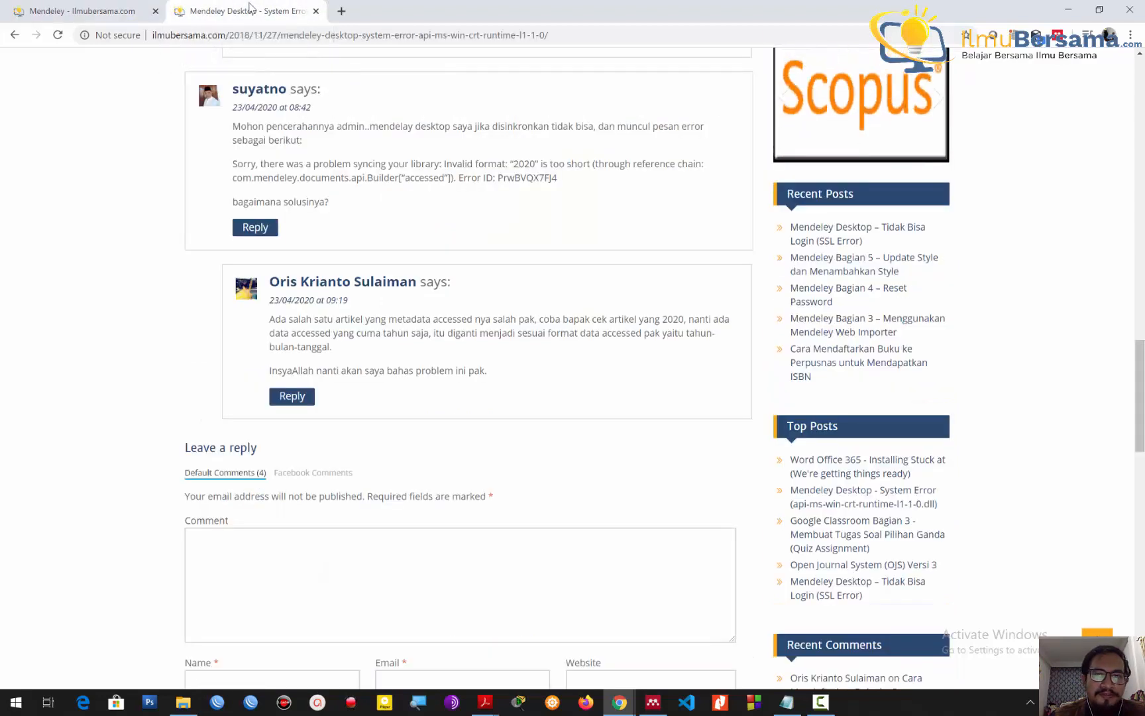
{"action": "left_click_drag", "start_coordinate": [1140, 387], "coordinate": [1140, 164]}
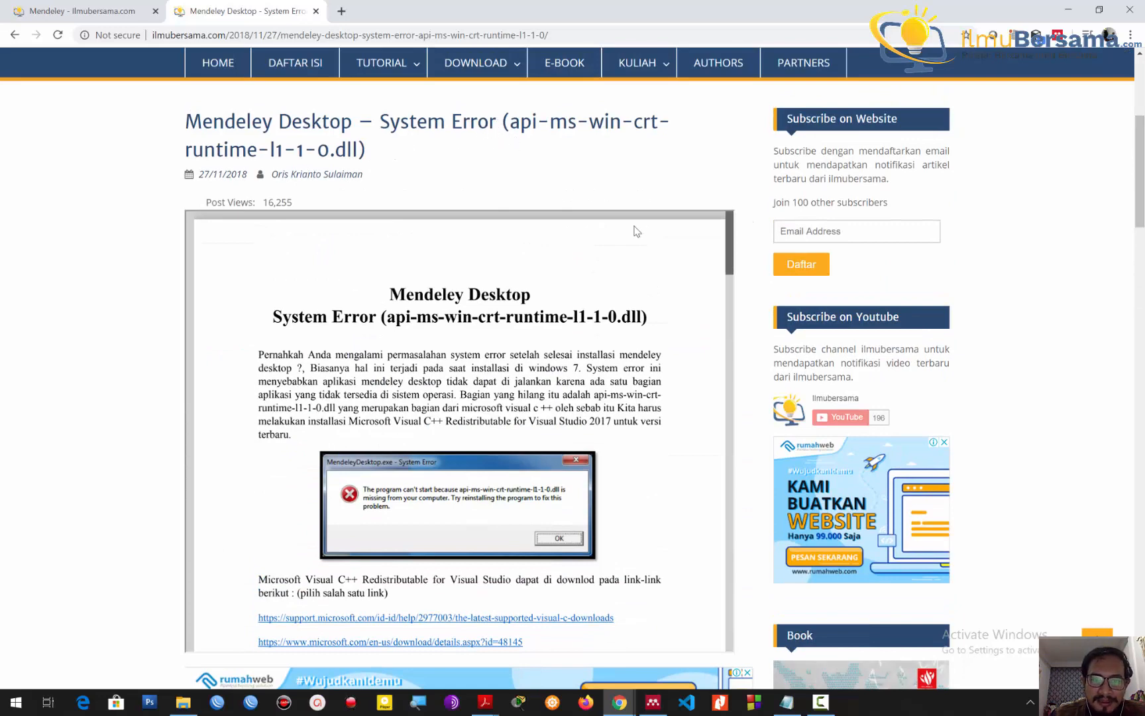
{"action": "scroll", "coordinate": [729, 318], "scroll_direction": "down", "scroll_amount": 5}
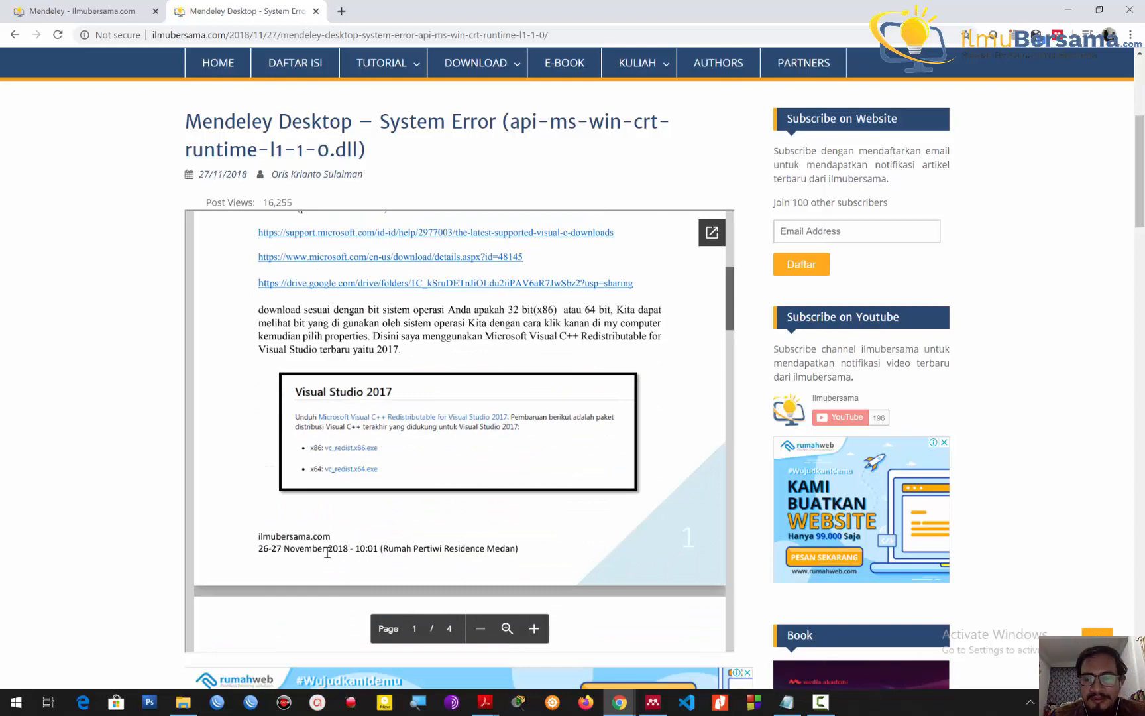
{"action": "left_click_drag", "start_coordinate": [1141, 225], "coordinate": [1143, 437]}
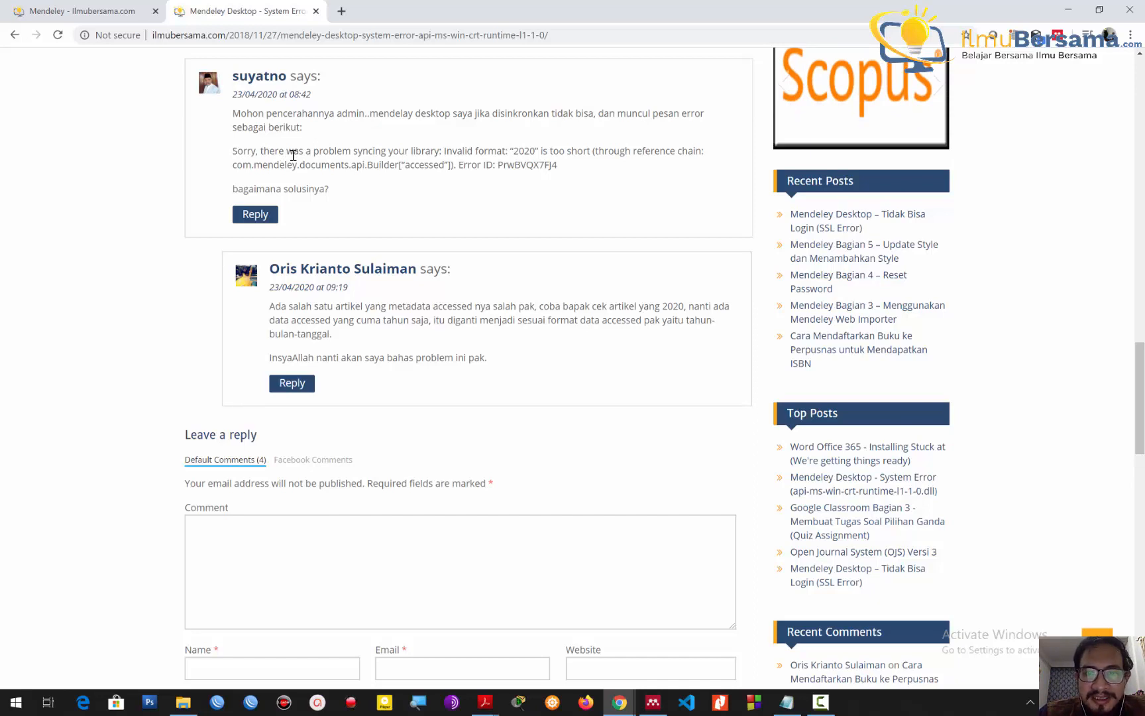
Copy the sync error message from the comment into Notepad, separated by blank lines above the urldate line
{"action": "left_click_drag", "start_coordinate": [232, 151], "coordinate": [576, 171]}
{"action": "right_click", "coordinate": [492, 164]}
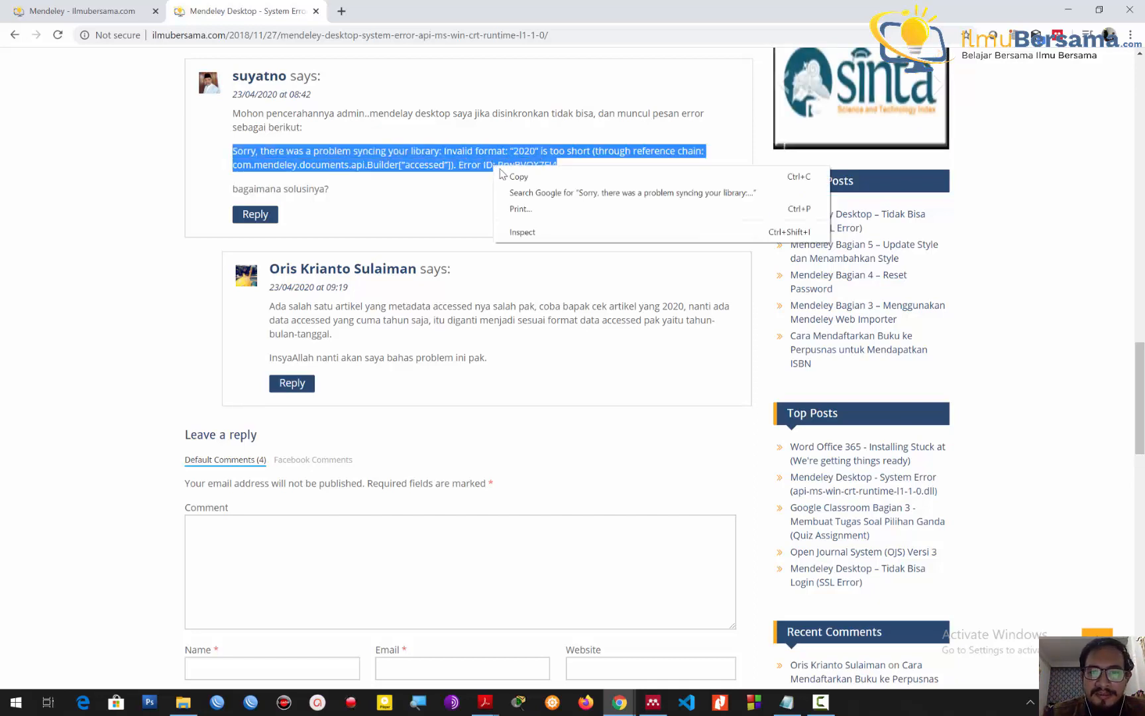
{"action": "left_click", "coordinate": [574, 176]}
{"action": "left_click", "coordinate": [787, 702]}
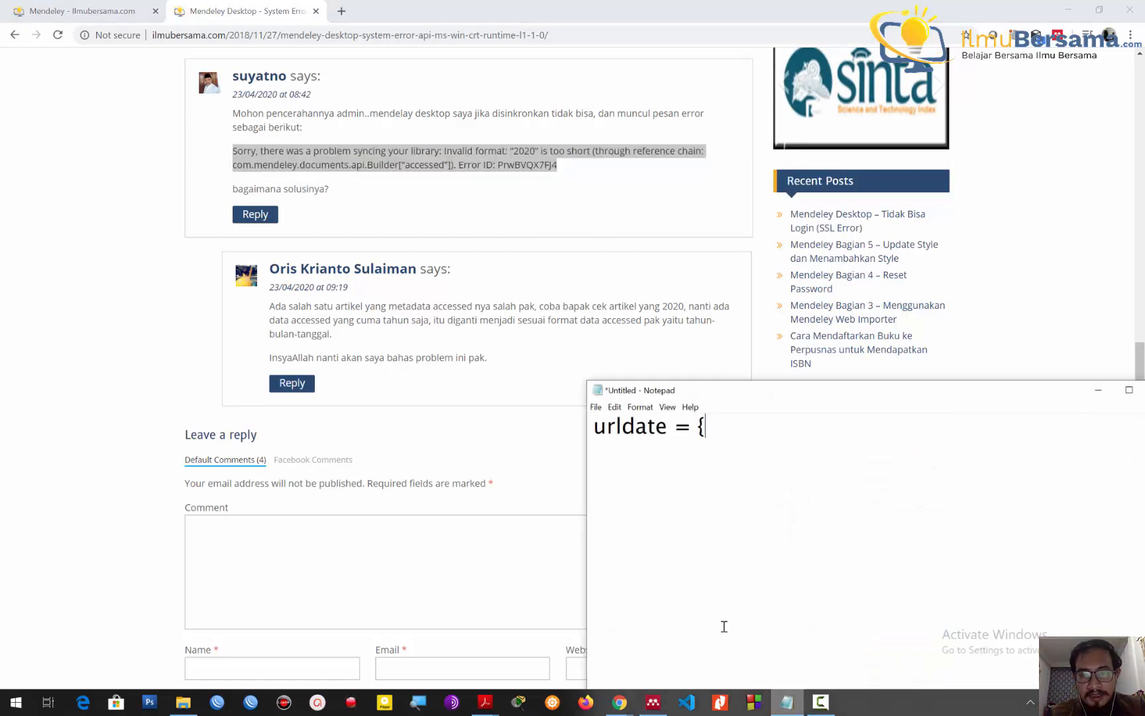
{"action": "key", "text": "Return"}
{"action": "key", "text": "Return"}
{"action": "key", "text": "Return"}
{"action": "key", "text": "Return"}
{"action": "key", "text": "Return"}
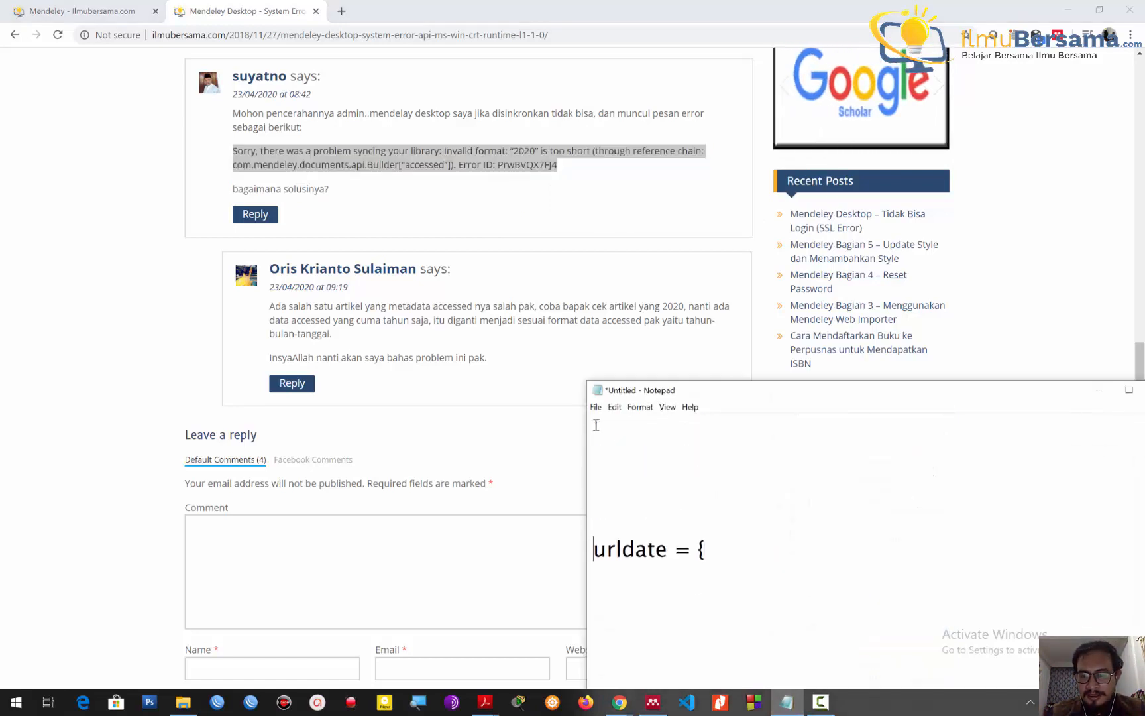
{"action": "key", "text": "ctrl+v"}
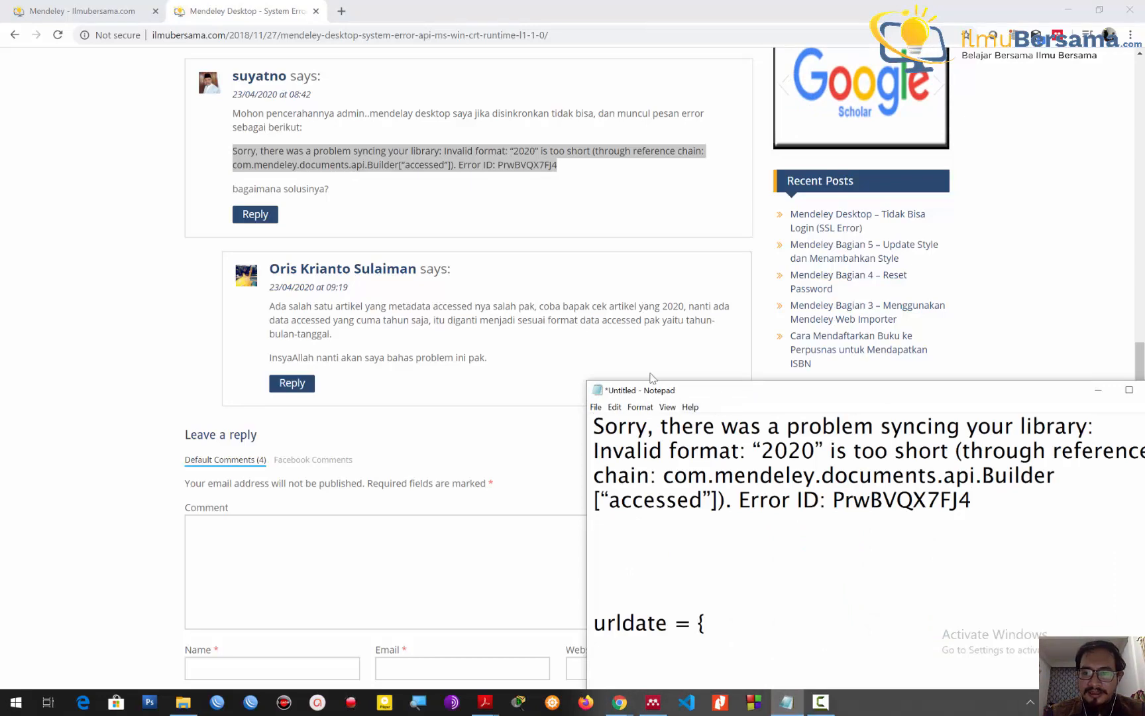
Place the Notepad window over the comment section and highlight the 2020 value in the pasted error message
{"action": "left_click_drag", "start_coordinate": [724, 397], "coordinate": [330, 194]}
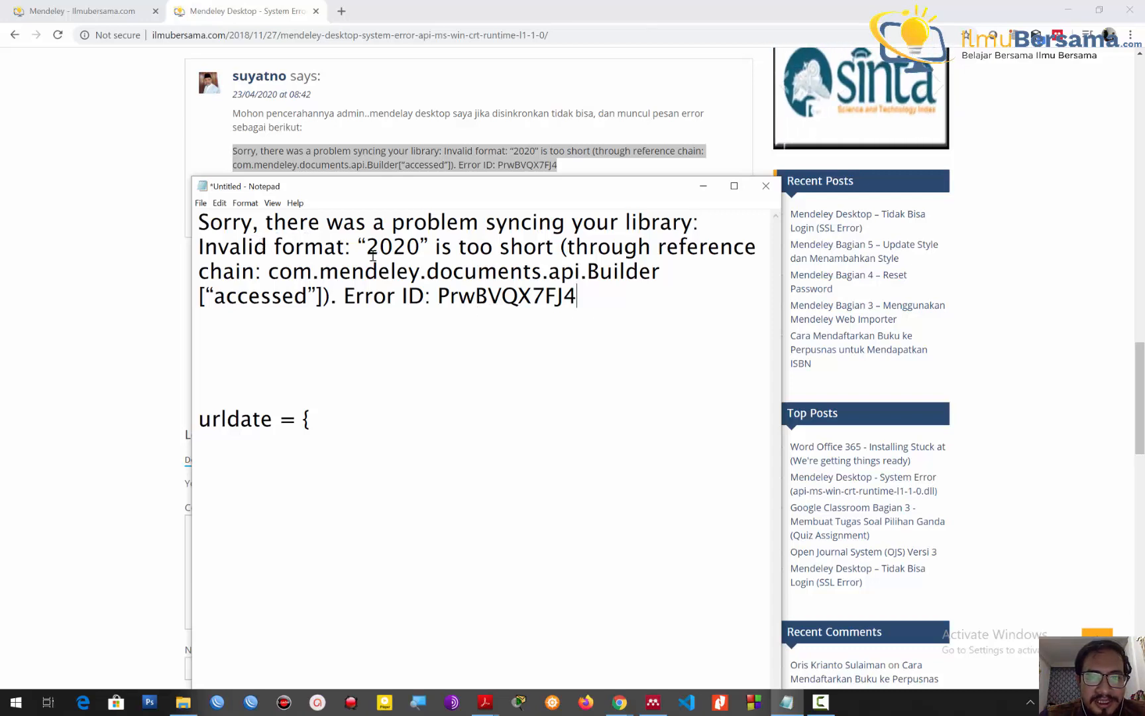
{"action": "left_click_drag", "start_coordinate": [365, 246], "coordinate": [427, 246]}
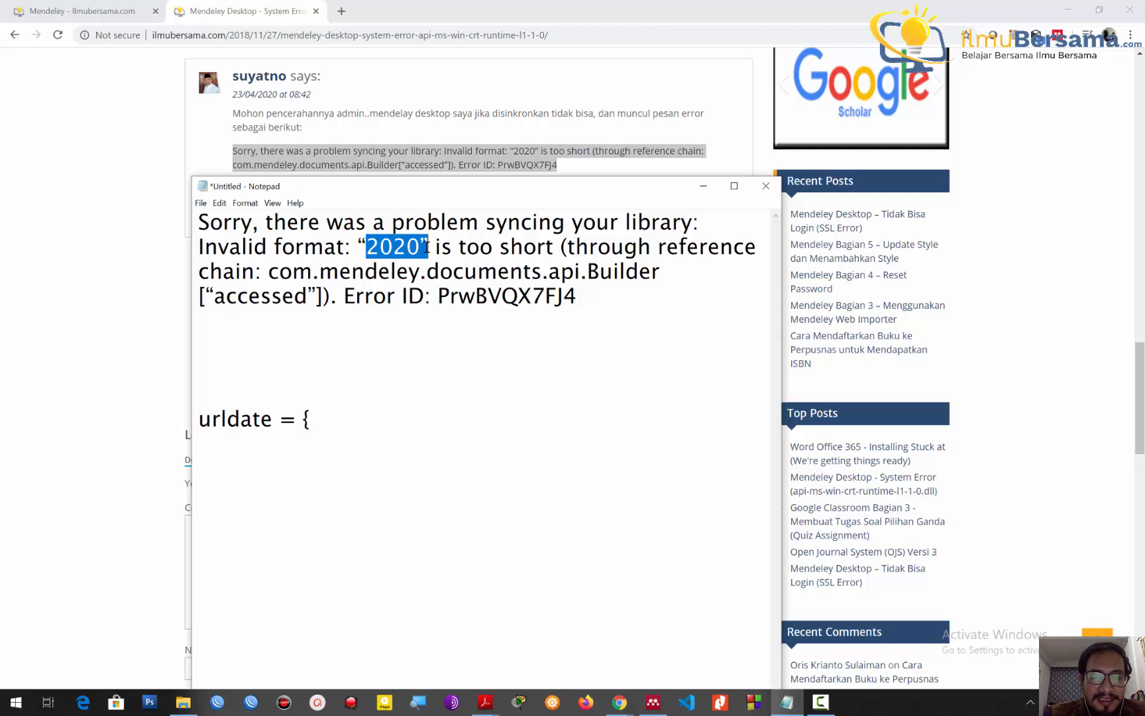
{"action": "left_click", "coordinate": [530, 419]}
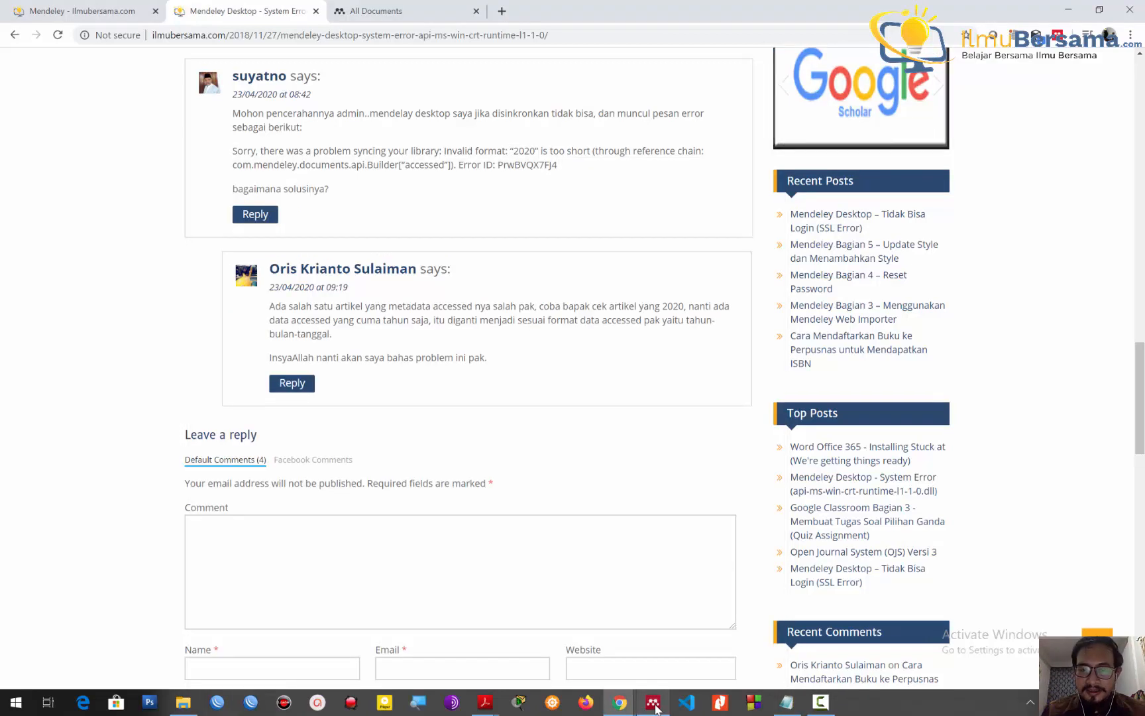
Switch to Mendeley Desktop and add the ANALISA KOMBINASI ALGORITMA MERKLE-HELLMAN KNAPSACK PDF from the ARTIKEL folder to All Documents
{"action": "left_click", "coordinate": [654, 701]}
{"action": "left_click", "coordinate": [197, 701]}
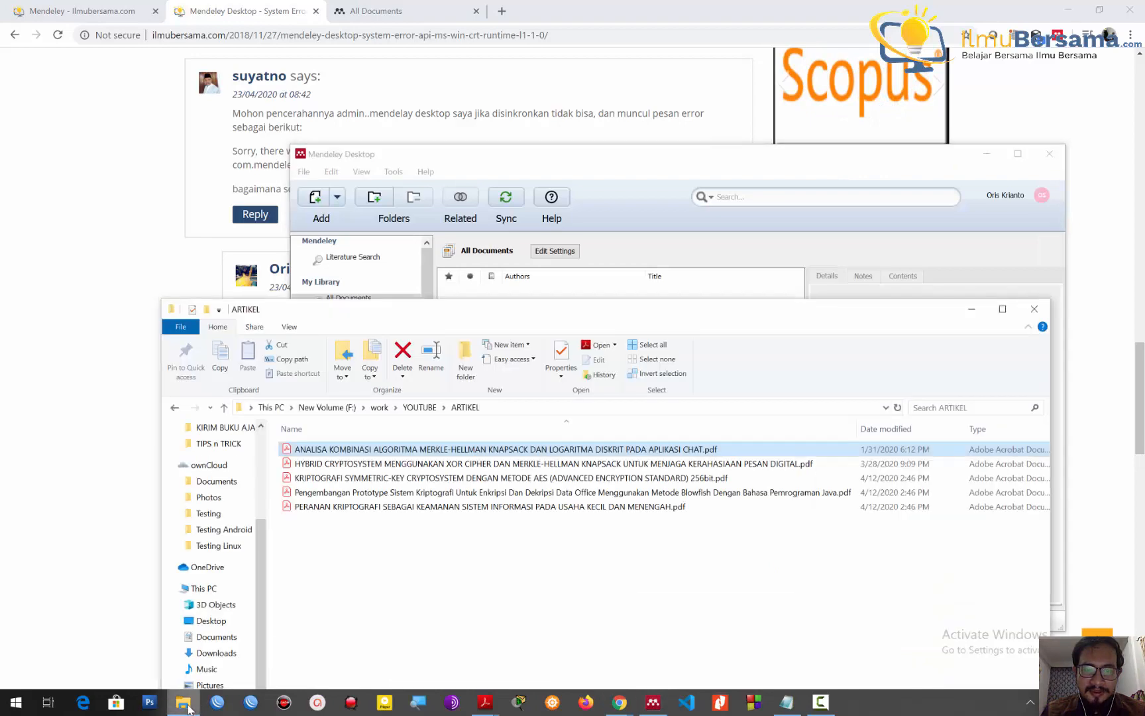
{"action": "left_click_drag", "start_coordinate": [413, 309], "coordinate": [912, 399]}
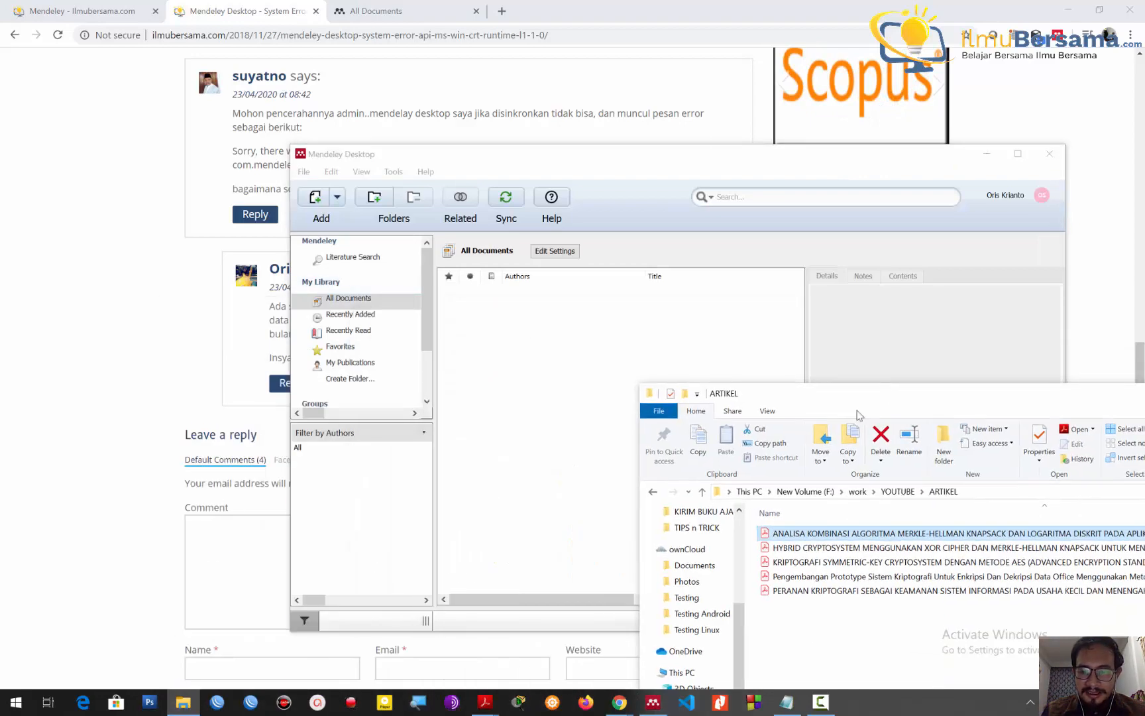
{"action": "left_click_drag", "start_coordinate": [791, 543], "coordinate": [524, 362]}
Select the added document and check its document type in the details
{"action": "left_click", "coordinate": [598, 302]}
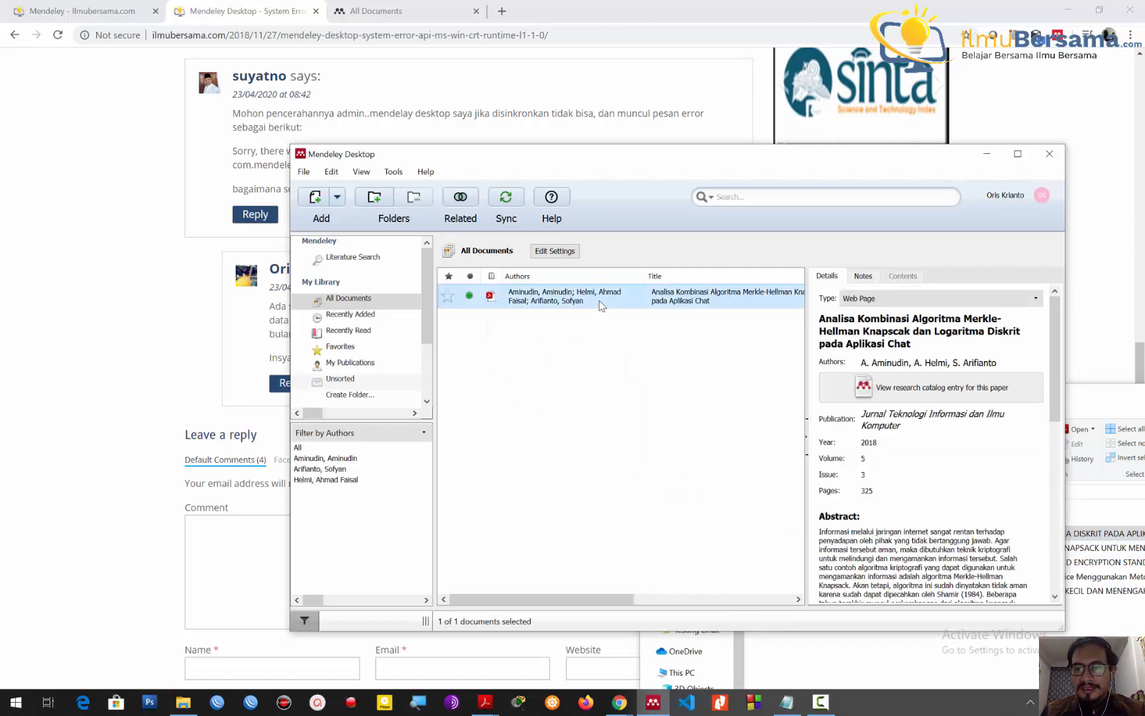
{"action": "left_click", "coordinate": [870, 299]}
{"action": "left_click", "coordinate": [870, 300]}
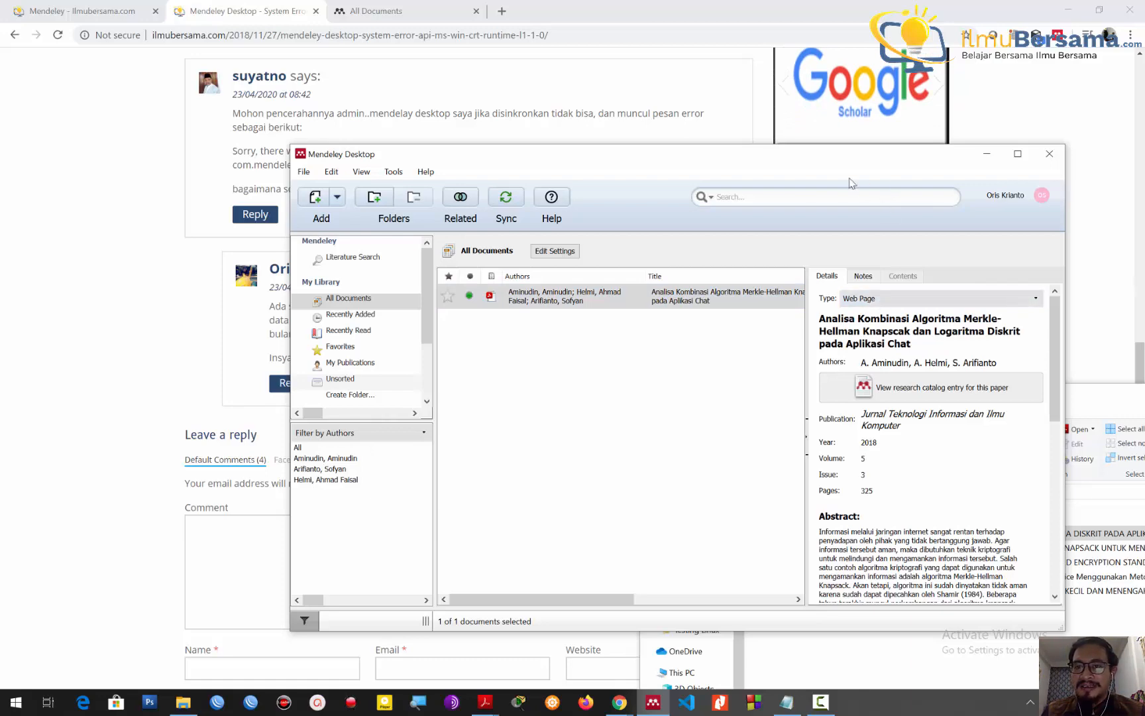
Examine the document's Date Accessed value and compare it with the error message in the web comment
{"action": "left_click_drag", "start_coordinate": [832, 159], "coordinate": [713, 238]}
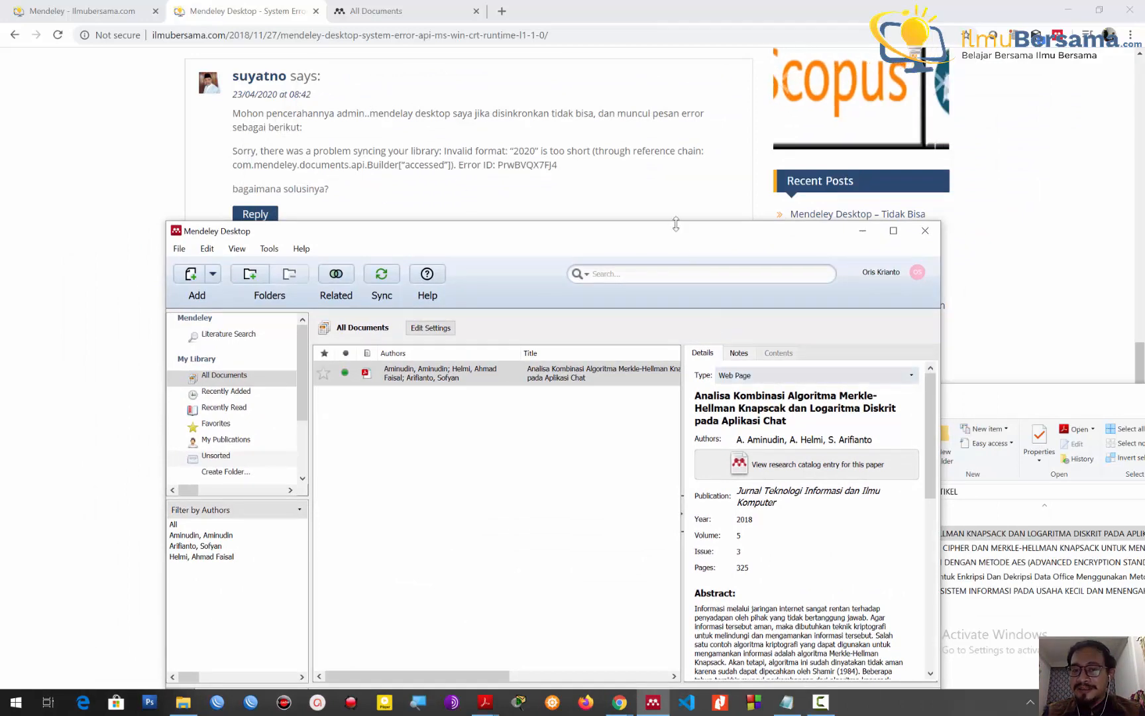
{"action": "left_click_drag", "start_coordinate": [677, 230], "coordinate": [679, 146]}
{"action": "scroll", "coordinate": [786, 414], "scroll_direction": "down", "scroll_amount": 10}
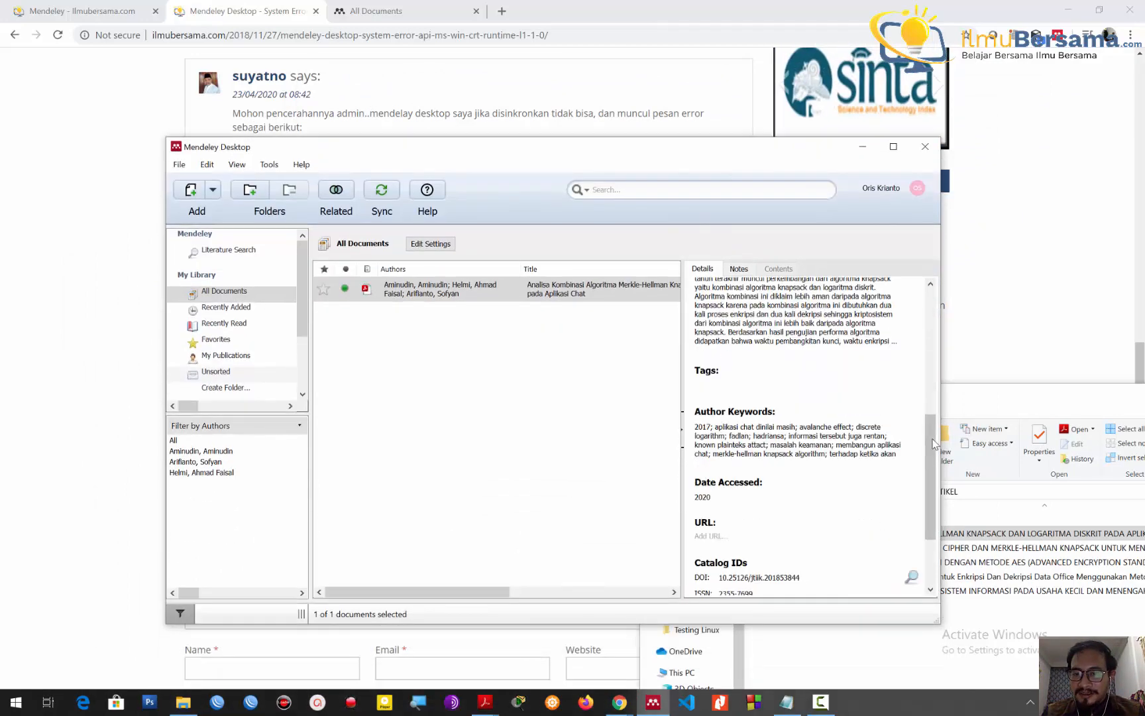
{"action": "left_click", "coordinate": [745, 390]}
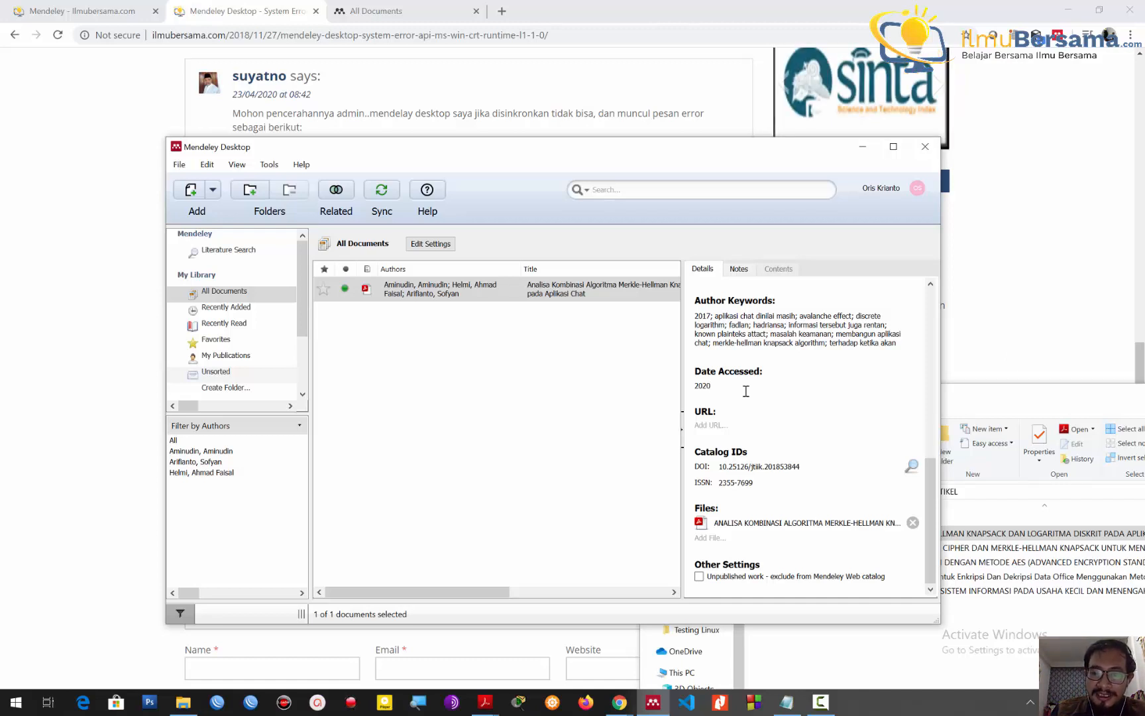
{"action": "left_click_drag", "start_coordinate": [745, 390], "coordinate": [675, 391]}
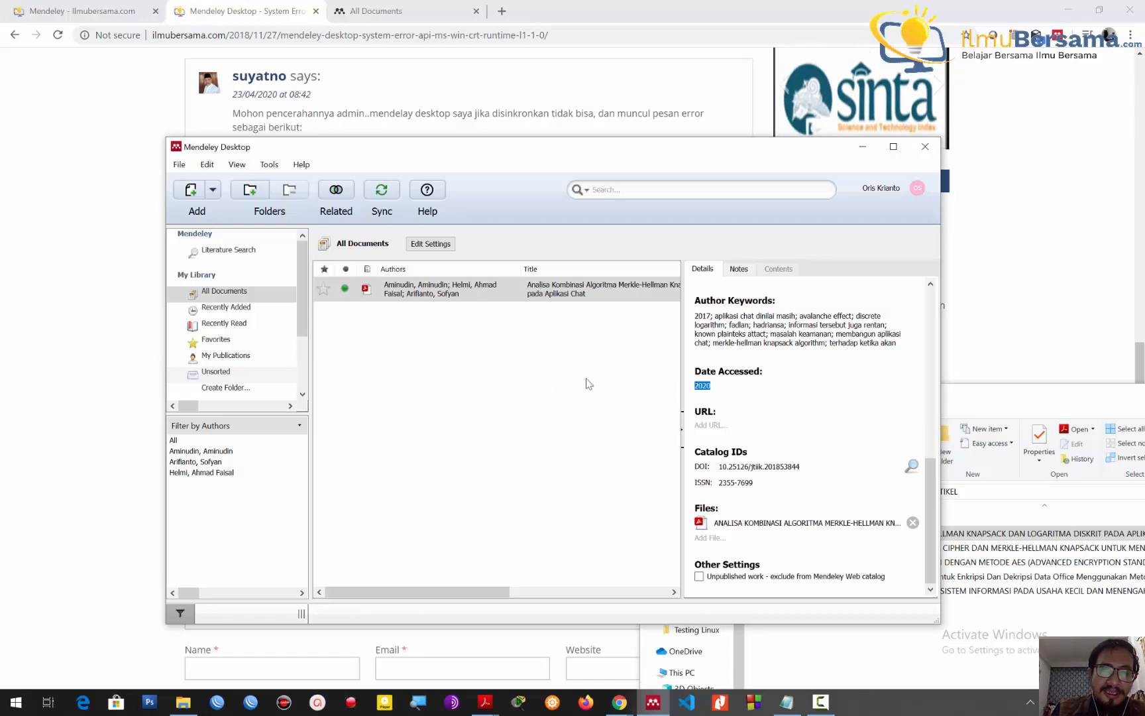
{"action": "left_click", "coordinate": [498, 388]}
{"action": "left_click", "coordinate": [432, 294]}
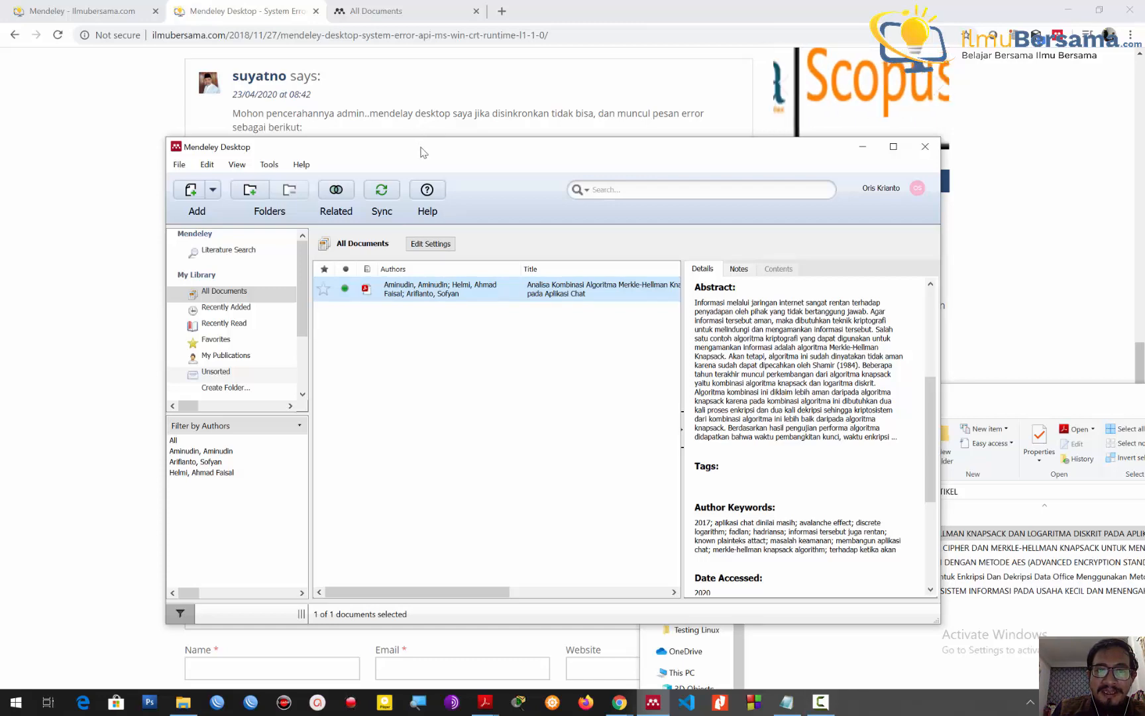
{"action": "left_click_drag", "start_coordinate": [424, 149], "coordinate": [421, 195]}
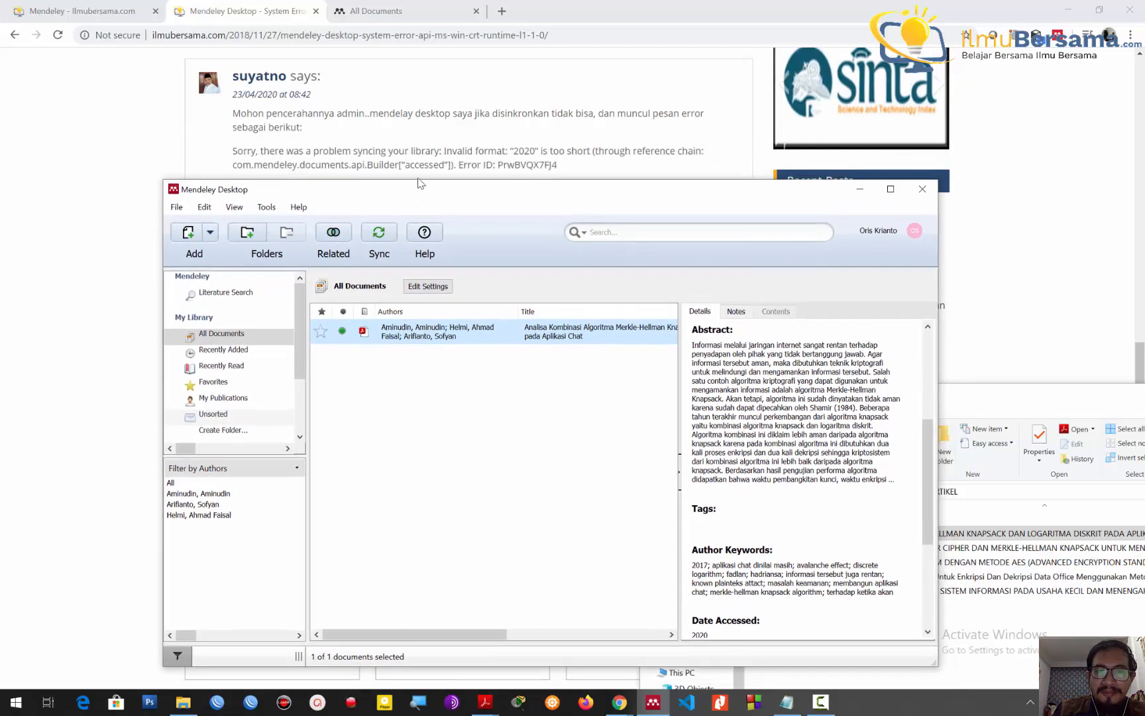
Bring up the online Mendeley library behind Mendeley Desktop and synchronise the desktop library
{"action": "left_click", "coordinate": [405, 10]}
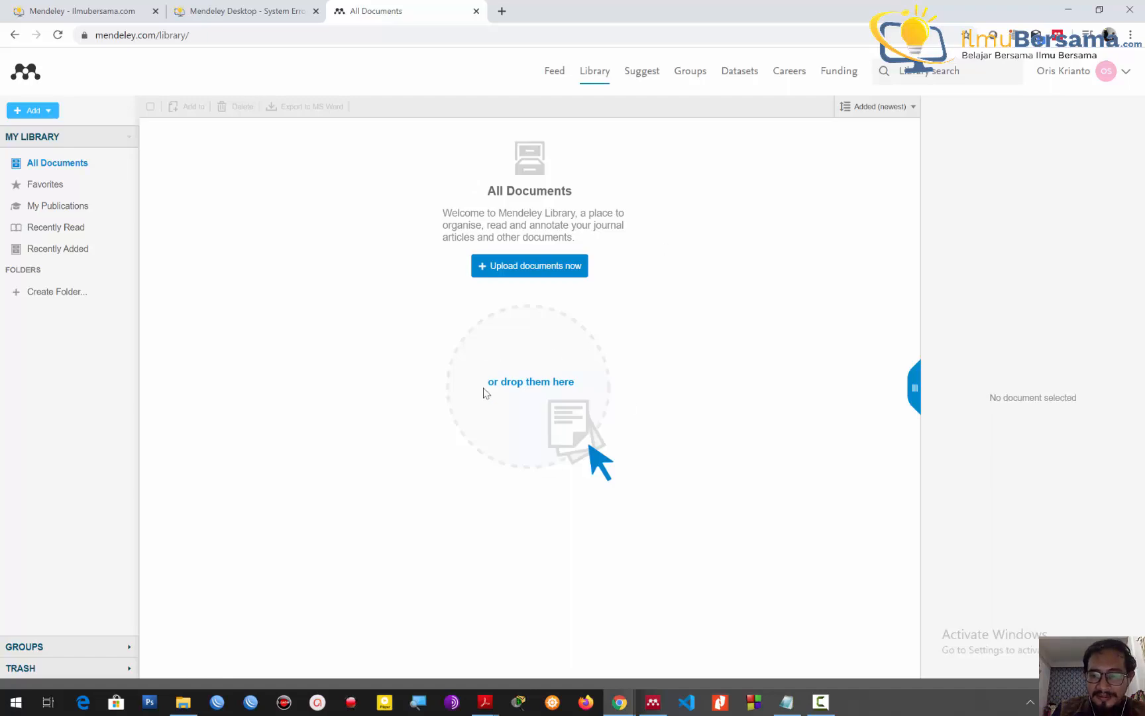
{"action": "left_click", "coordinate": [653, 701]}
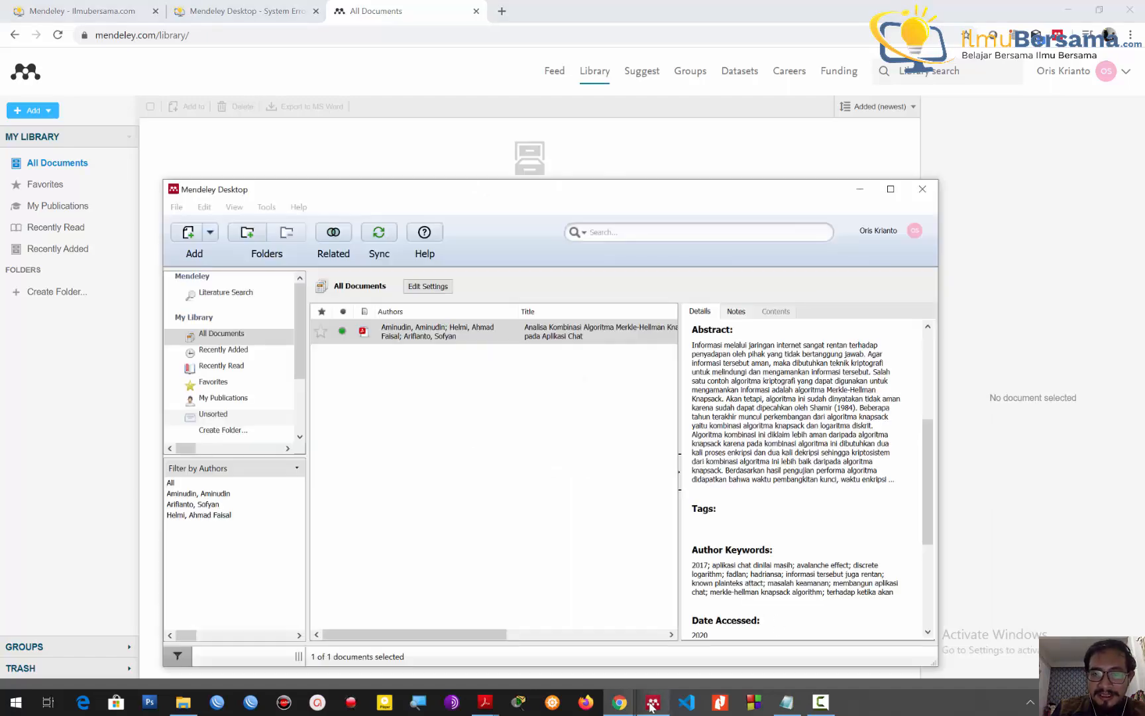
{"action": "left_click_drag", "start_coordinate": [406, 198], "coordinate": [476, 325]}
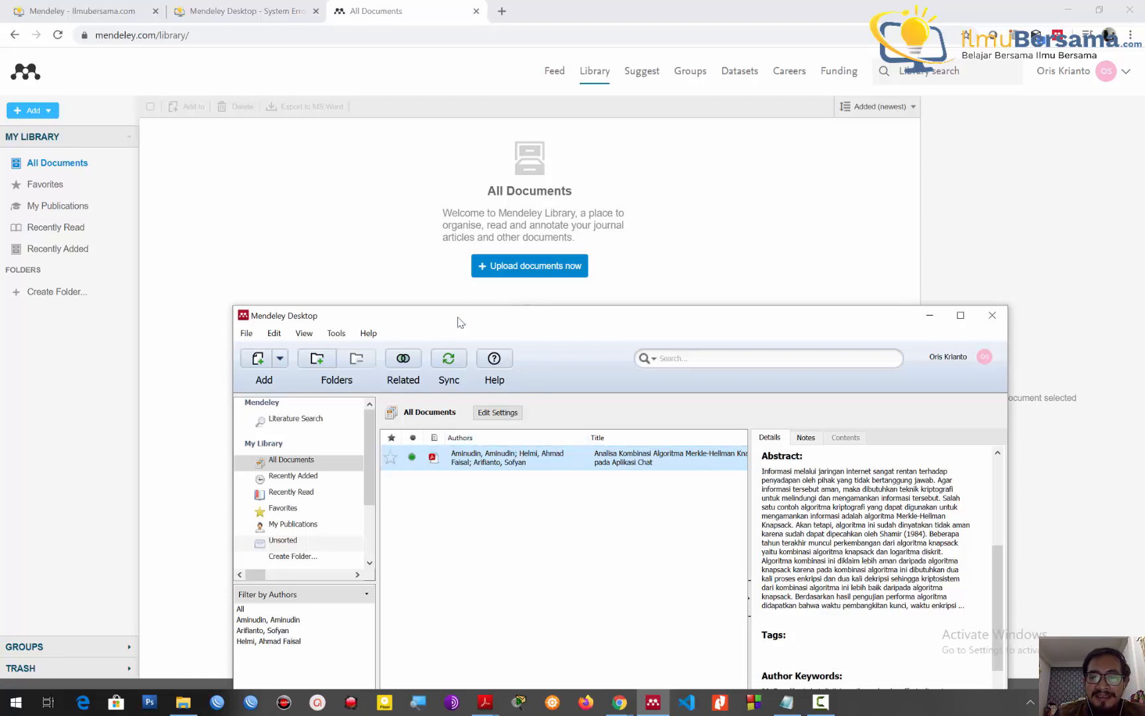
{"action": "left_click_drag", "start_coordinate": [457, 322], "coordinate": [424, 233]}
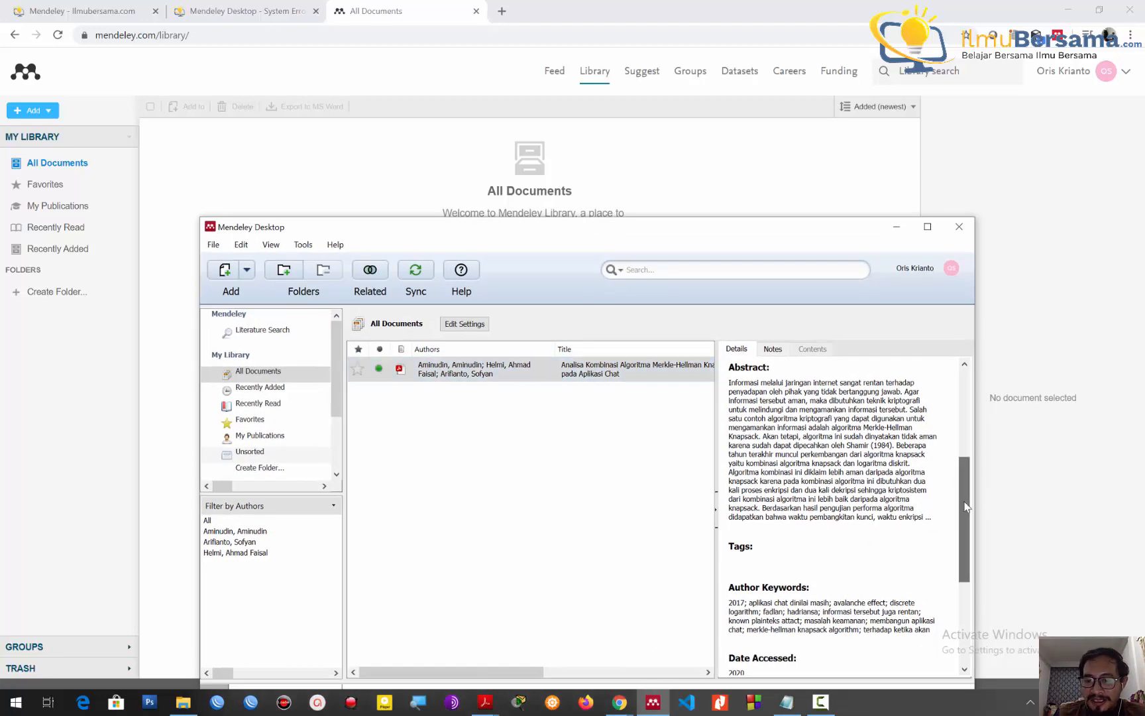
{"action": "left_click_drag", "start_coordinate": [966, 507], "coordinate": [967, 534]}
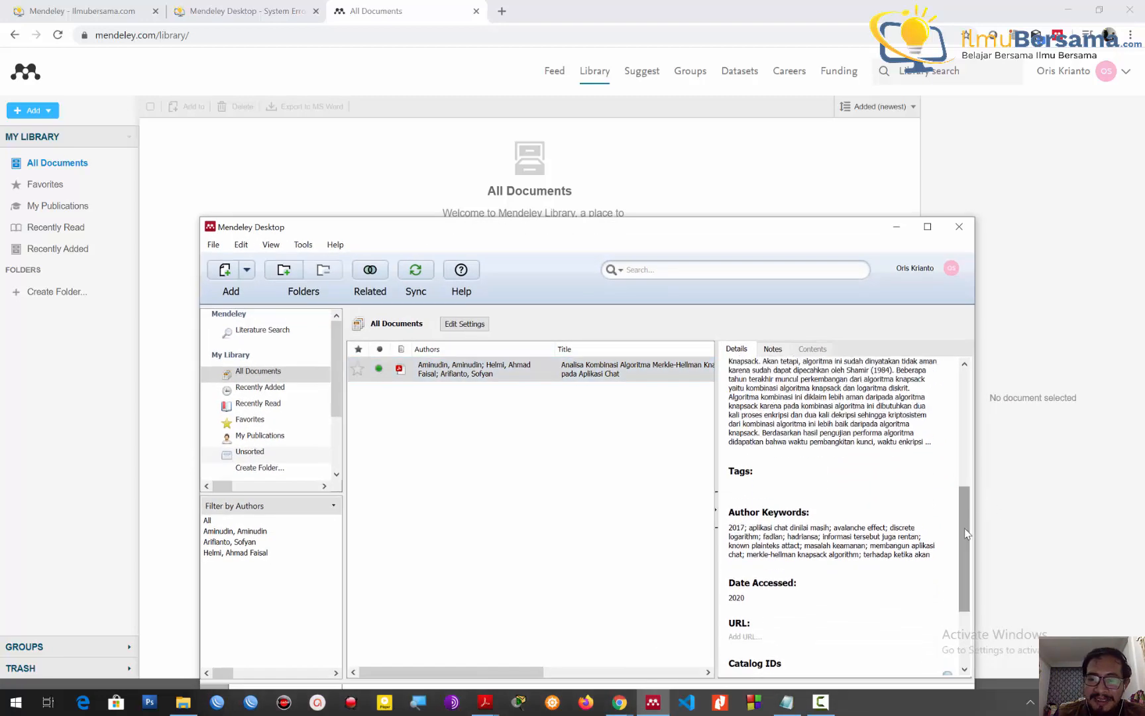
{"action": "left_click", "coordinate": [415, 285]}
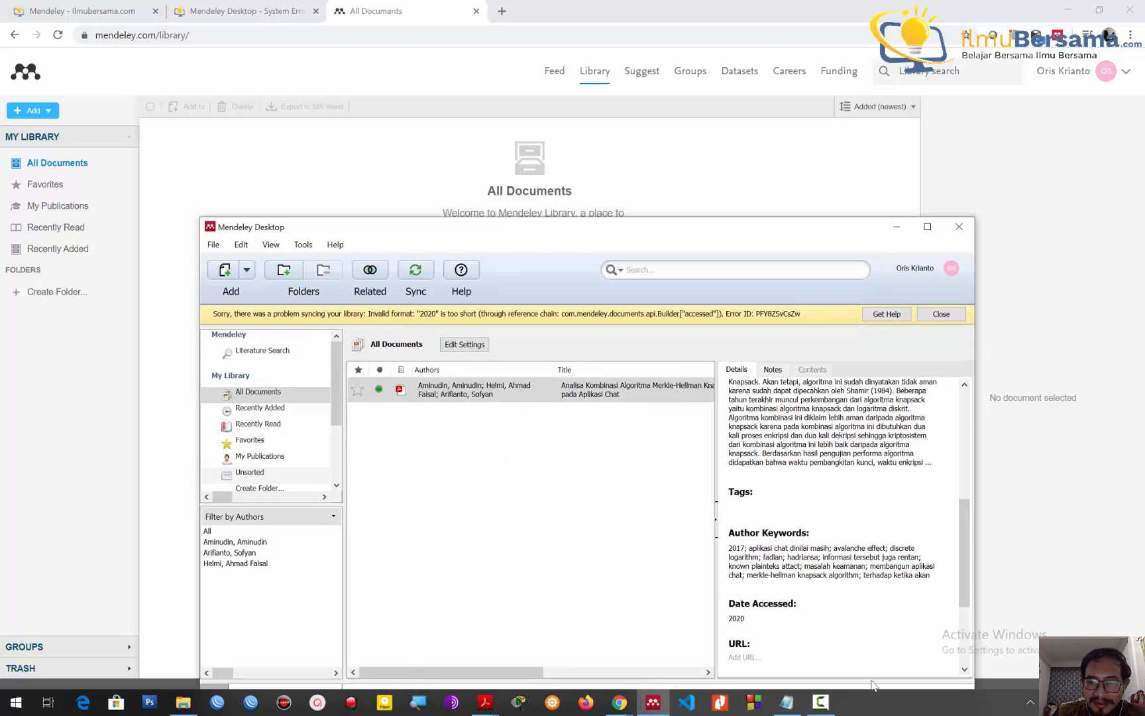
Add the date format note "Tahun Bulan Tanggal" above the urldate line in Notepad and minimise the window
{"action": "left_click", "coordinate": [786, 702]}
{"action": "left_click_drag", "start_coordinate": [406, 193], "coordinate": [360, 345]}
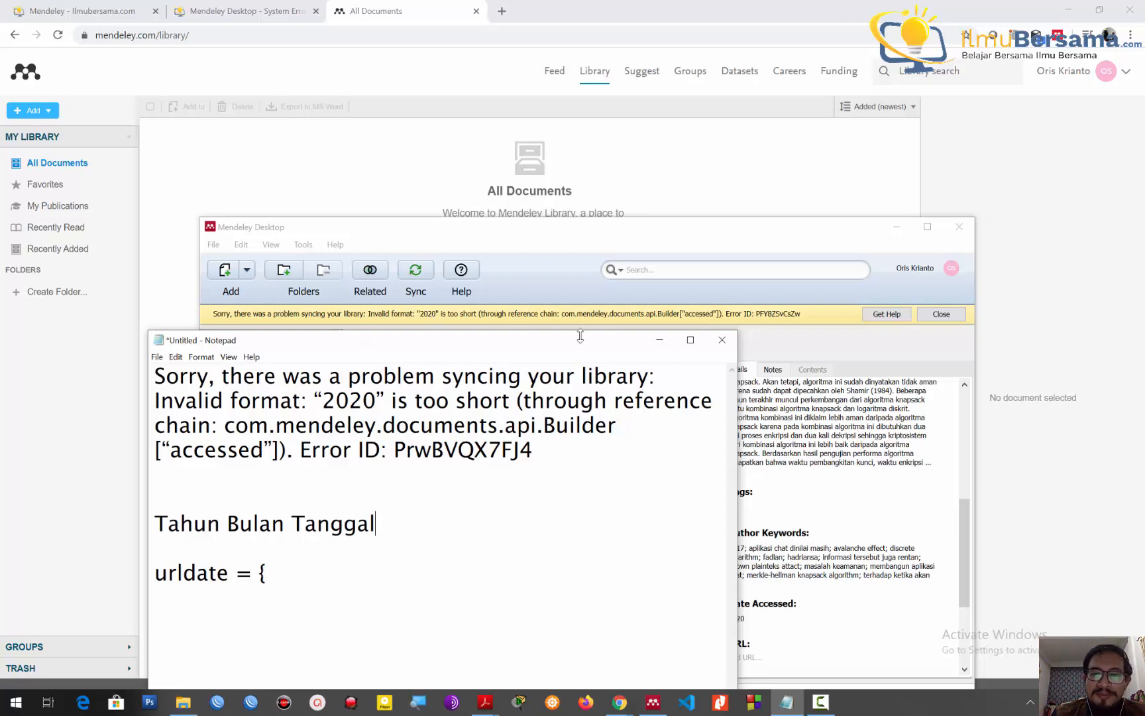
{"action": "left_click", "coordinate": [660, 340]}
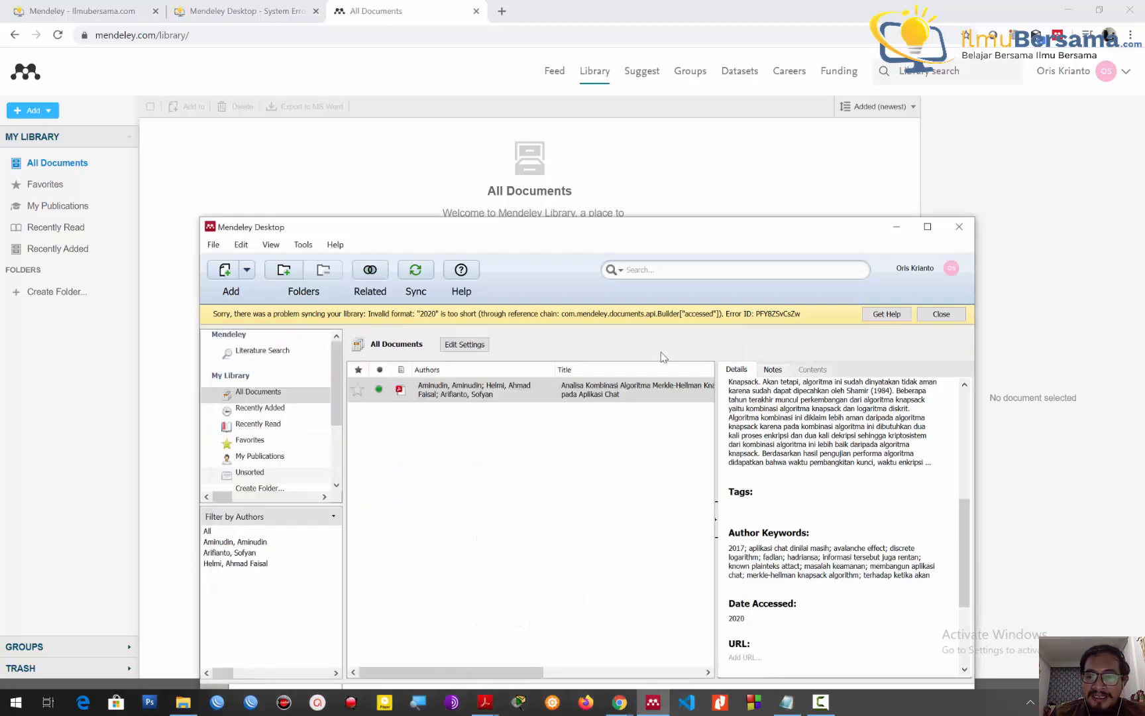
Set the document's Date Accessed to 2020-12-16 and reselect the document to check the saved date
{"action": "left_click_drag", "start_coordinate": [653, 229], "coordinate": [649, 123]}
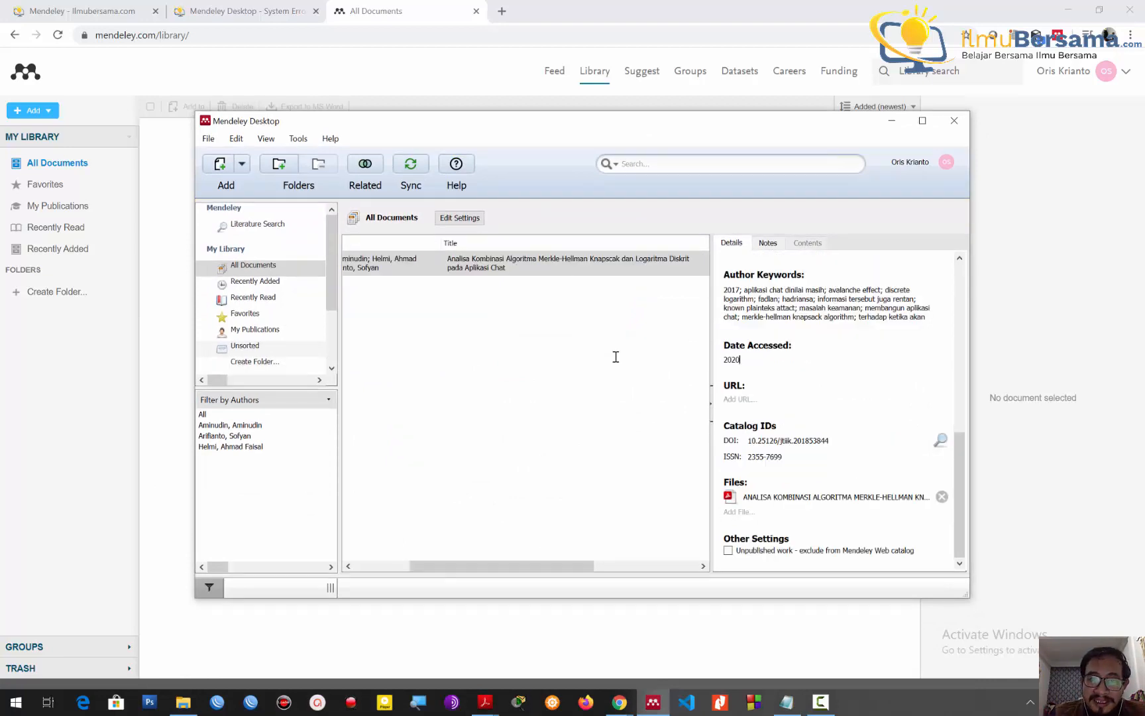
{"action": "left_click", "coordinate": [786, 702]}
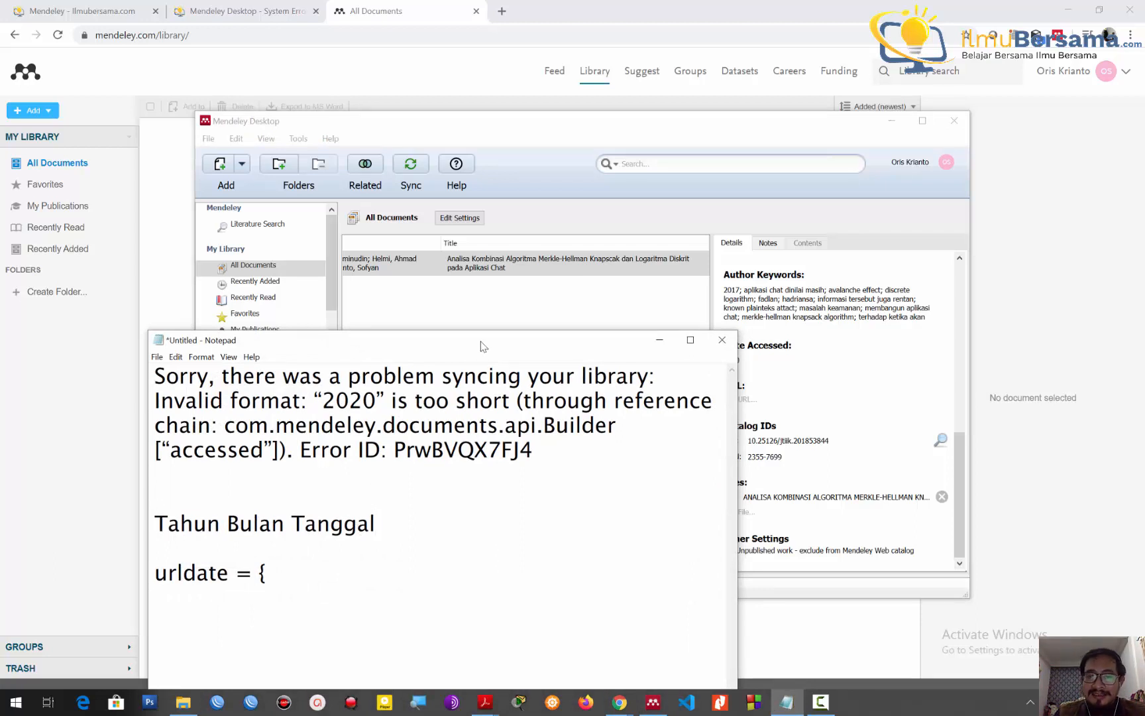
{"action": "left_click", "coordinate": [505, 318]}
{"action": "left_click", "coordinate": [555, 267]}
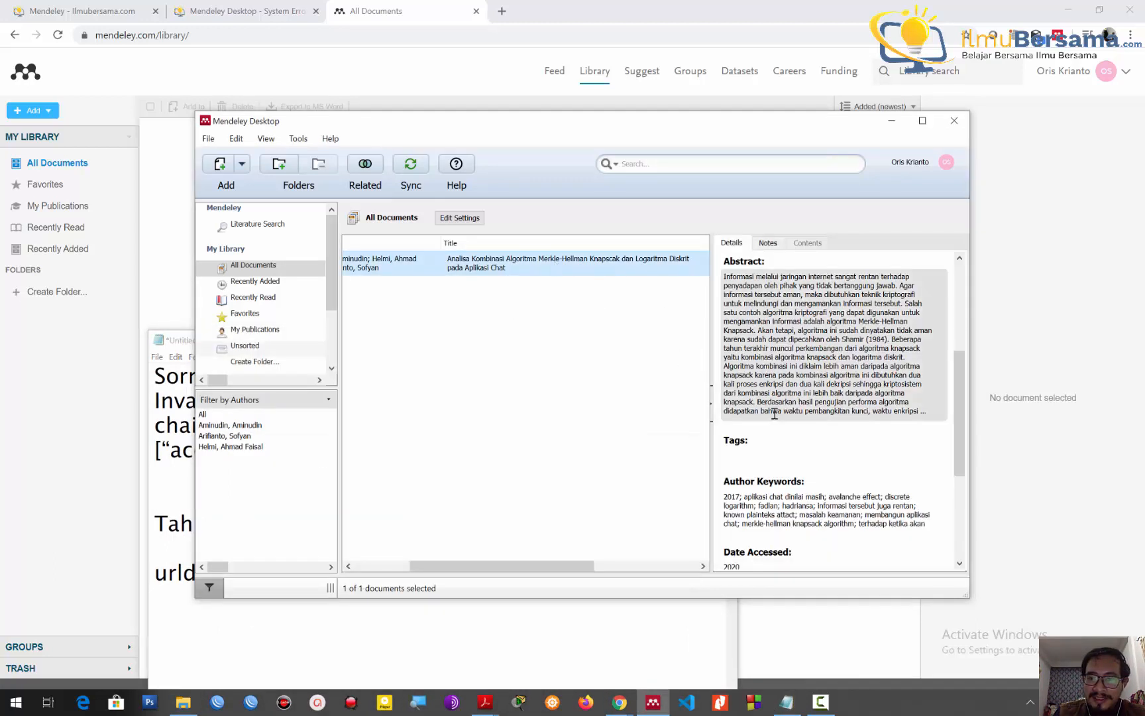
{"action": "scroll", "coordinate": [778, 391], "scroll_direction": "down", "scroll_amount": 5}
{"action": "left_click", "coordinate": [766, 359]}
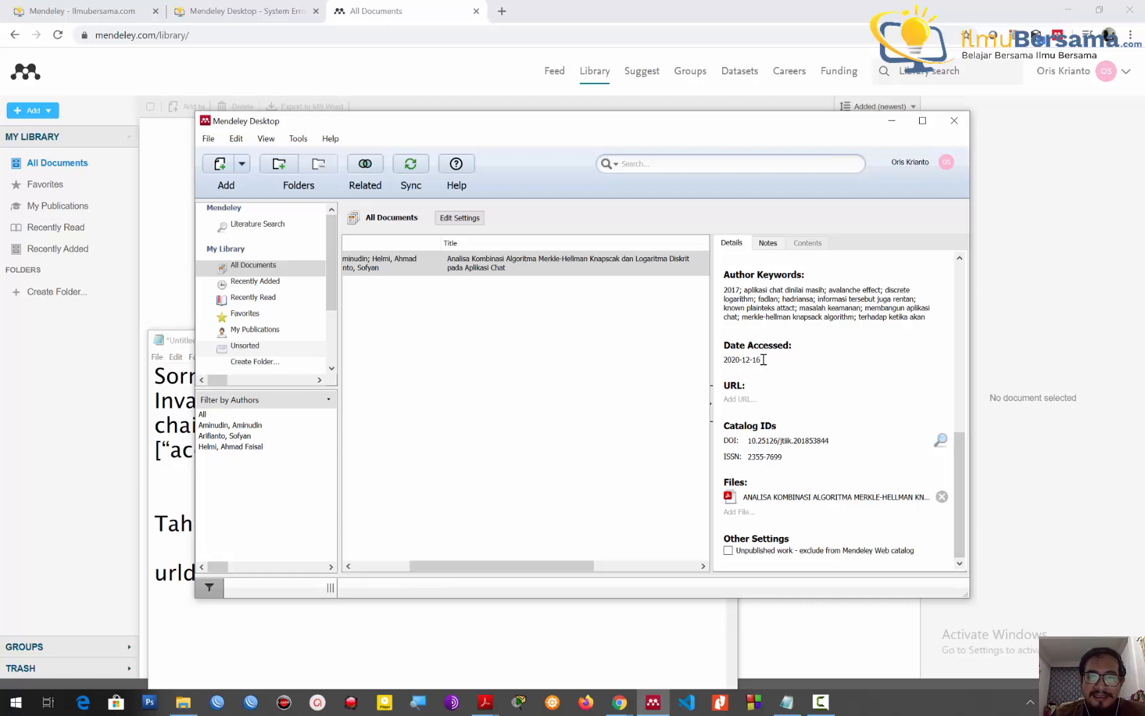
{"action": "left_click", "coordinate": [456, 506]}
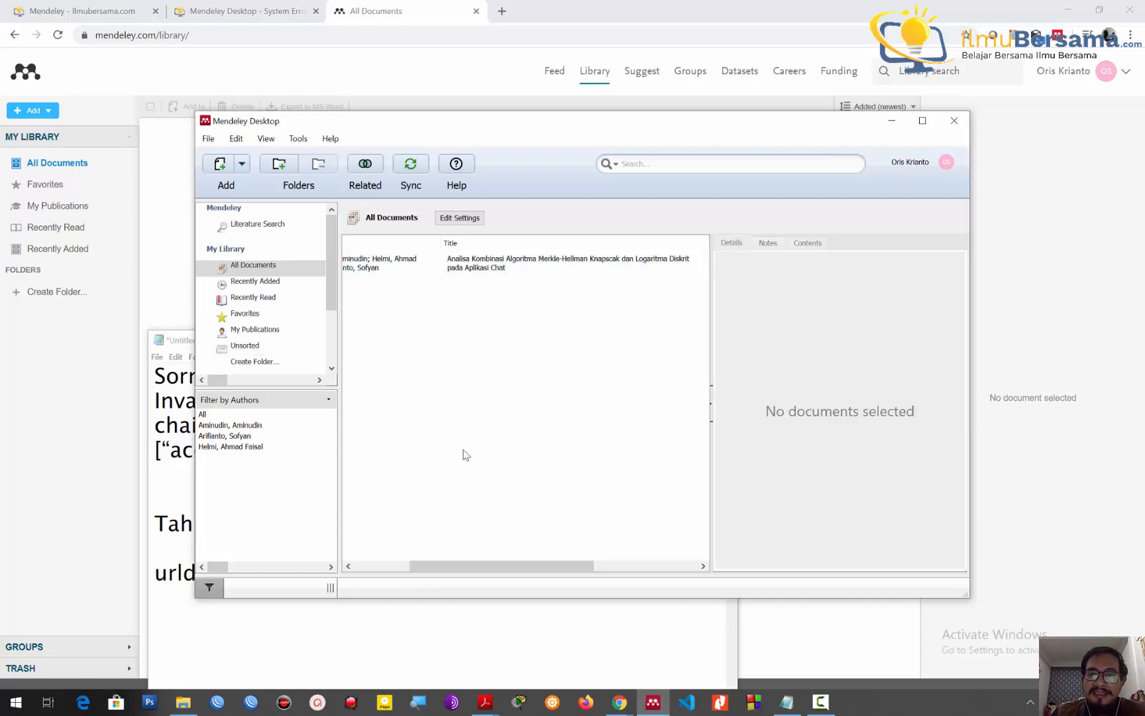
{"action": "left_click", "coordinate": [462, 262]}
{"action": "scroll", "coordinate": [960, 504], "scroll_direction": "down", "scroll_amount": 5}
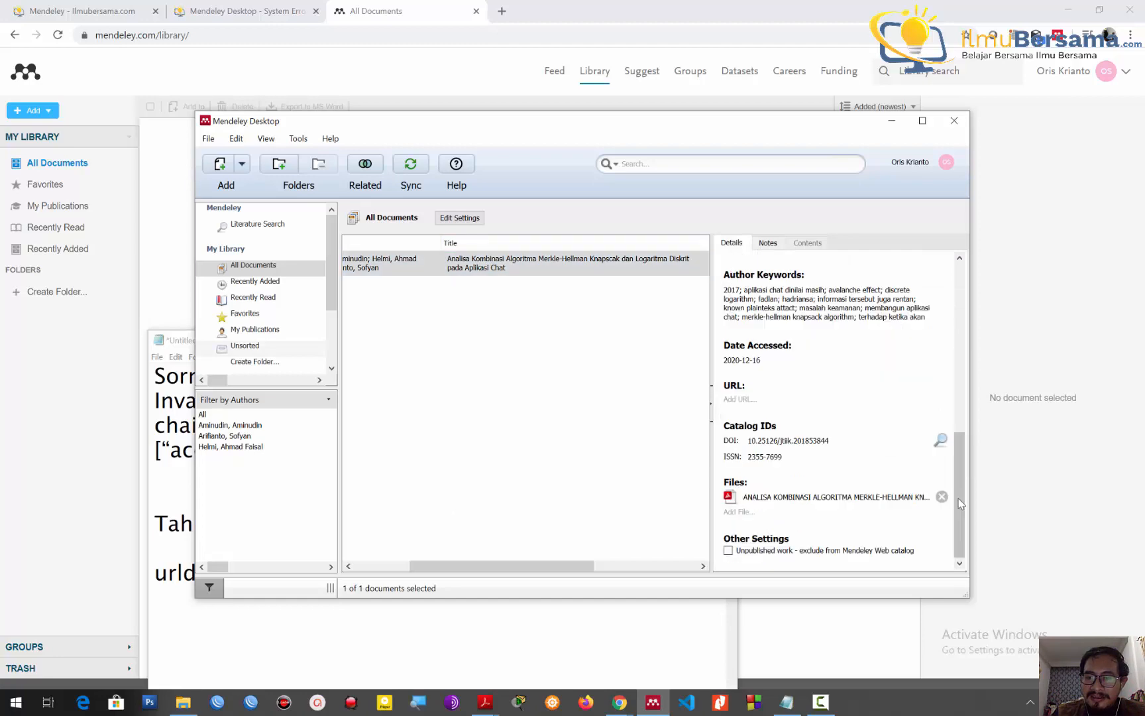
Synchronise the desktop library and open the synced document from All Documents in the Mendeley web library
{"action": "scroll", "coordinate": [958, 493], "scroll_direction": "up", "scroll_amount": 1}
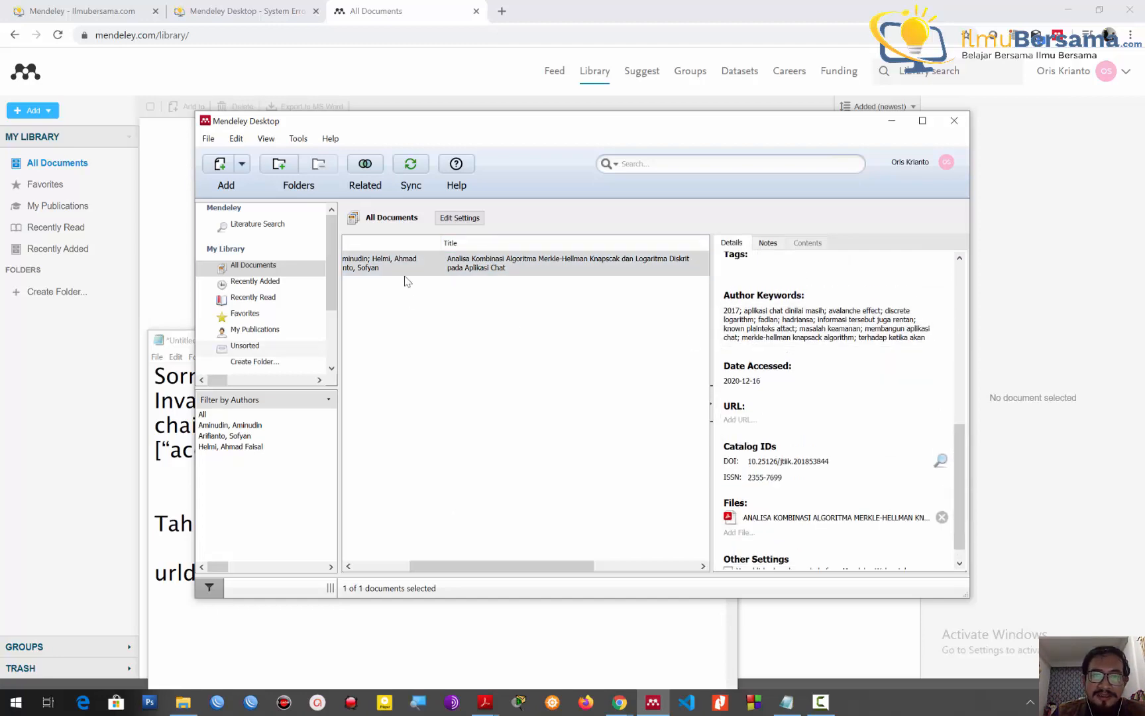
{"action": "left_click_drag", "start_coordinate": [324, 119], "coordinate": [377, 212]}
{"action": "left_click", "coordinate": [463, 263]}
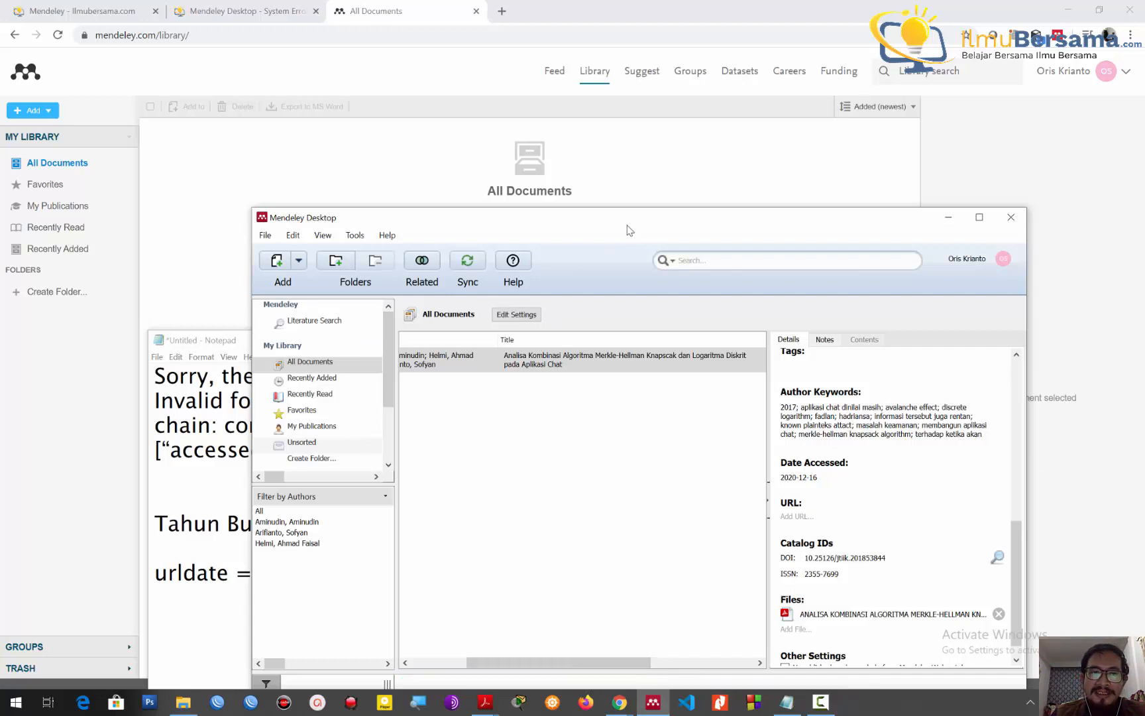
{"action": "left_click", "coordinate": [64, 166]}
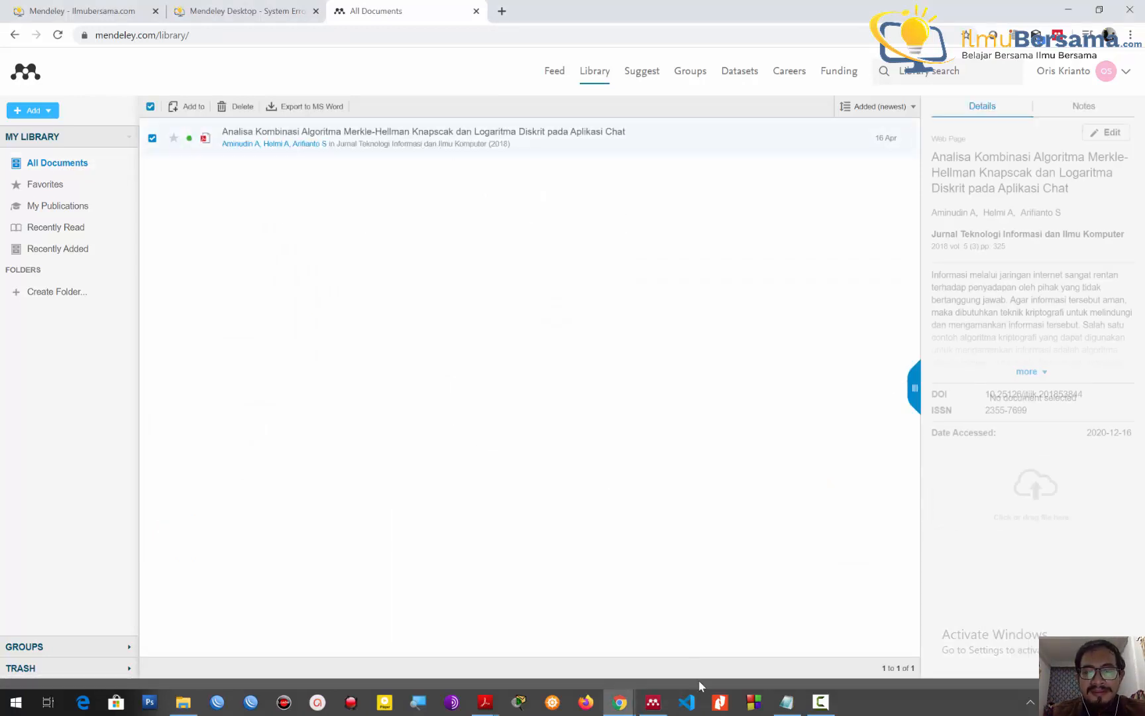
Switch back to Mendeley Desktop and import the four remaining PDFs from the ARTIKEL folder into All Documents
{"action": "left_click", "coordinate": [653, 702]}
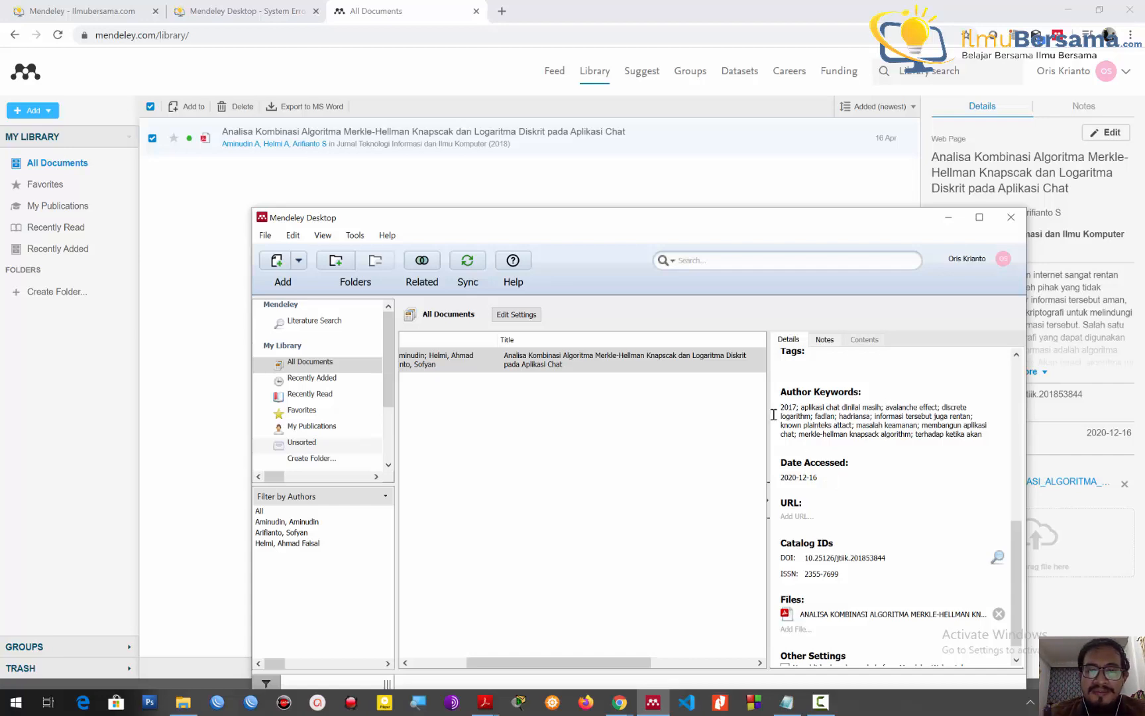
{"action": "left_click_drag", "start_coordinate": [697, 228], "coordinate": [574, 187]}
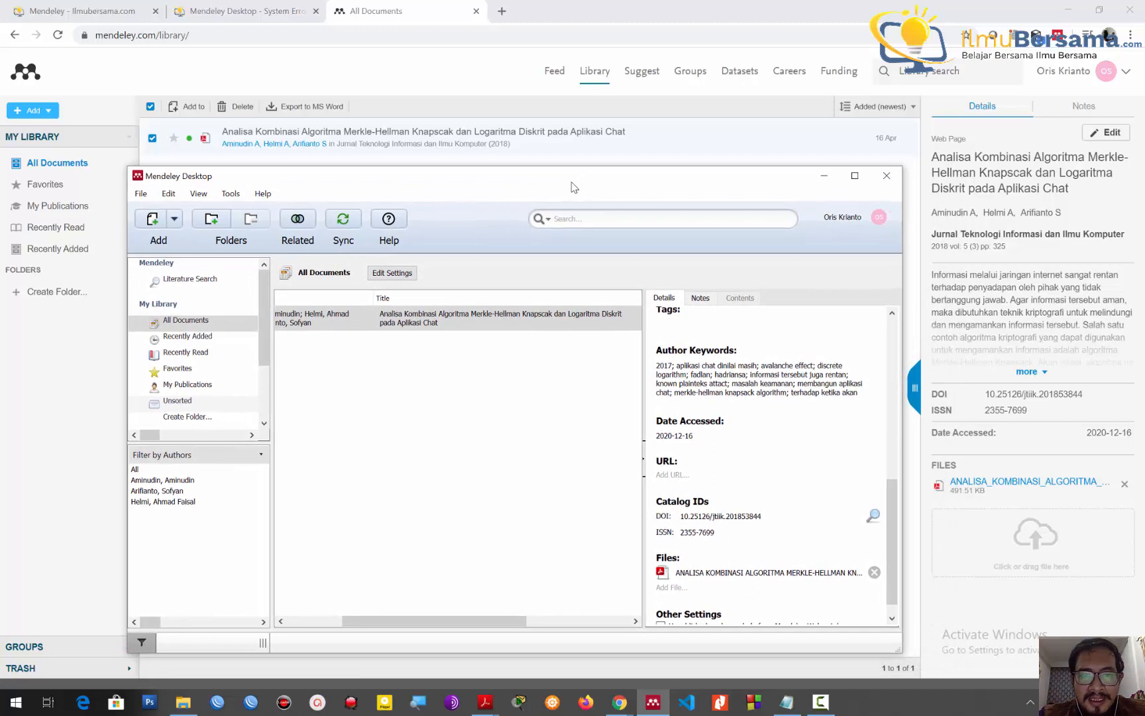
{"action": "left_click", "coordinate": [321, 627]}
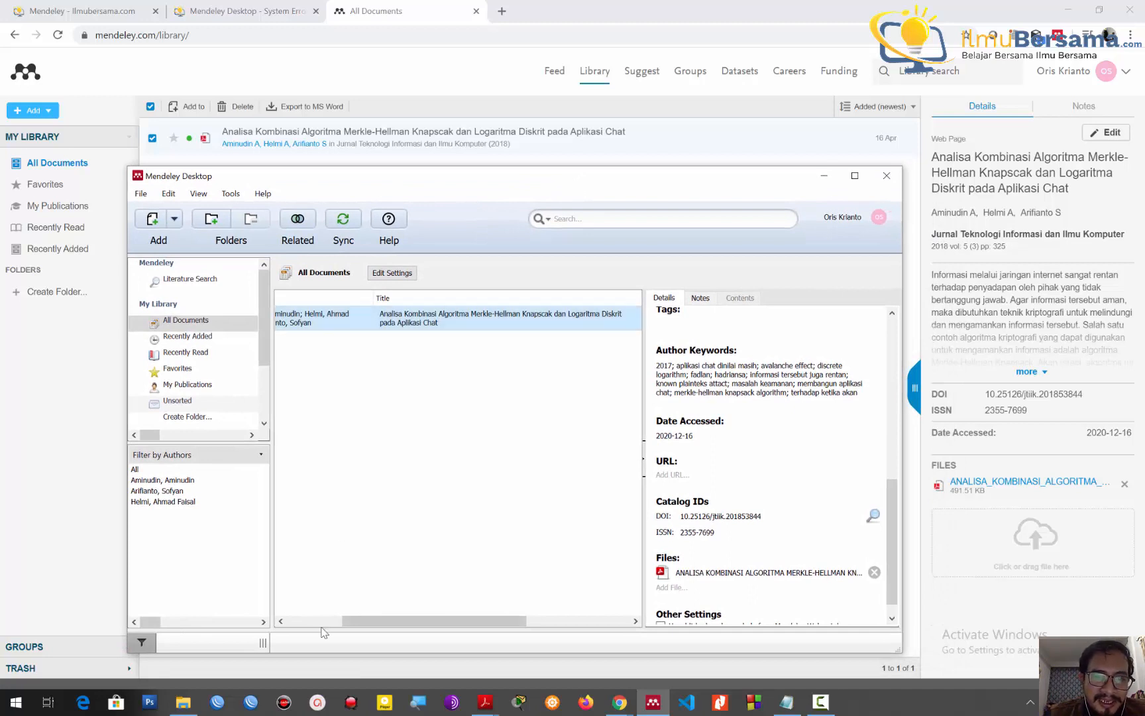
{"action": "left_click", "coordinate": [320, 623]}
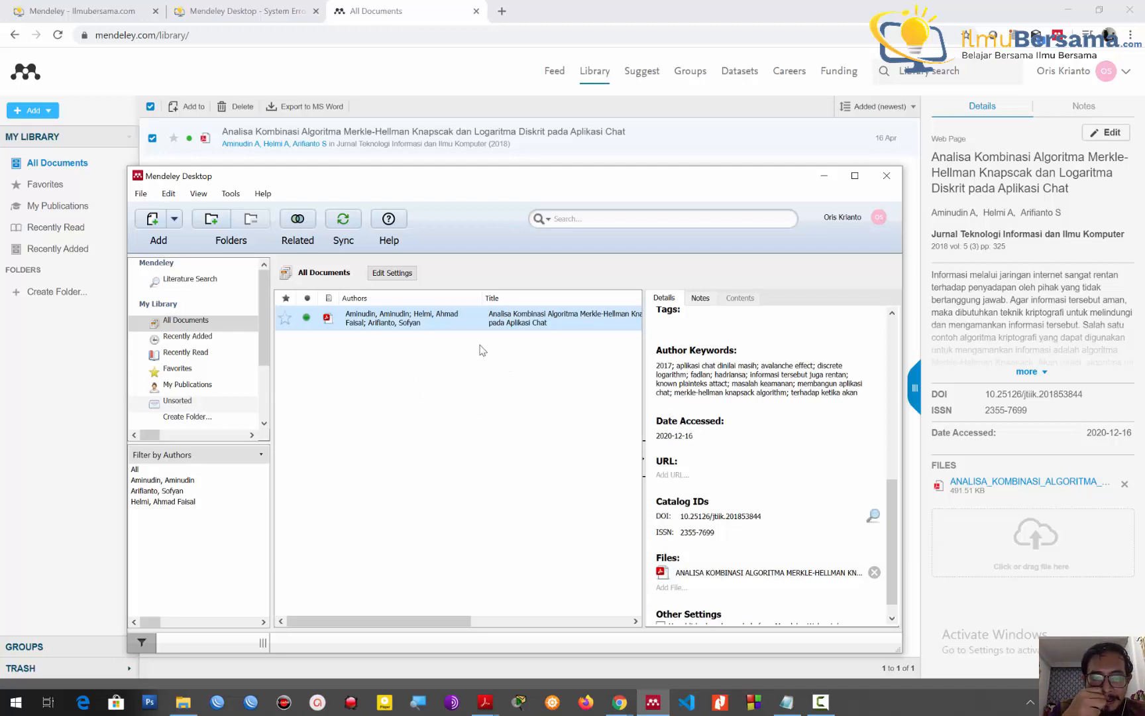
{"action": "left_click", "coordinate": [183, 702]}
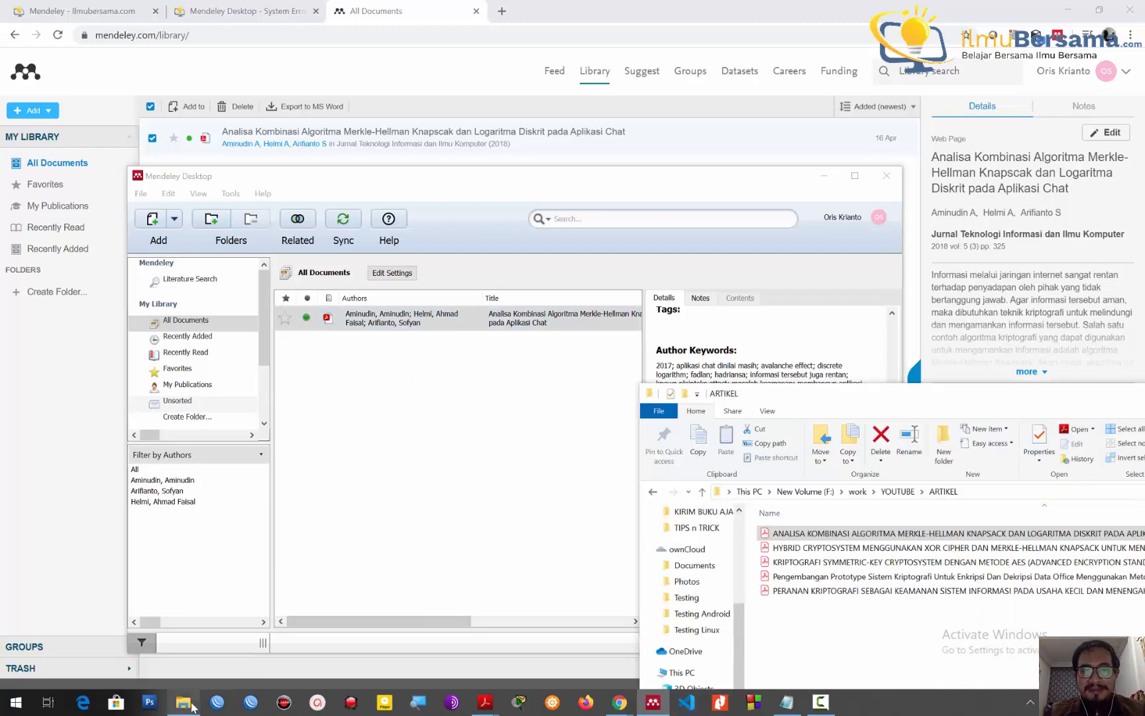
{"action": "left_click_drag", "start_coordinate": [845, 606], "coordinate": [451, 408]}
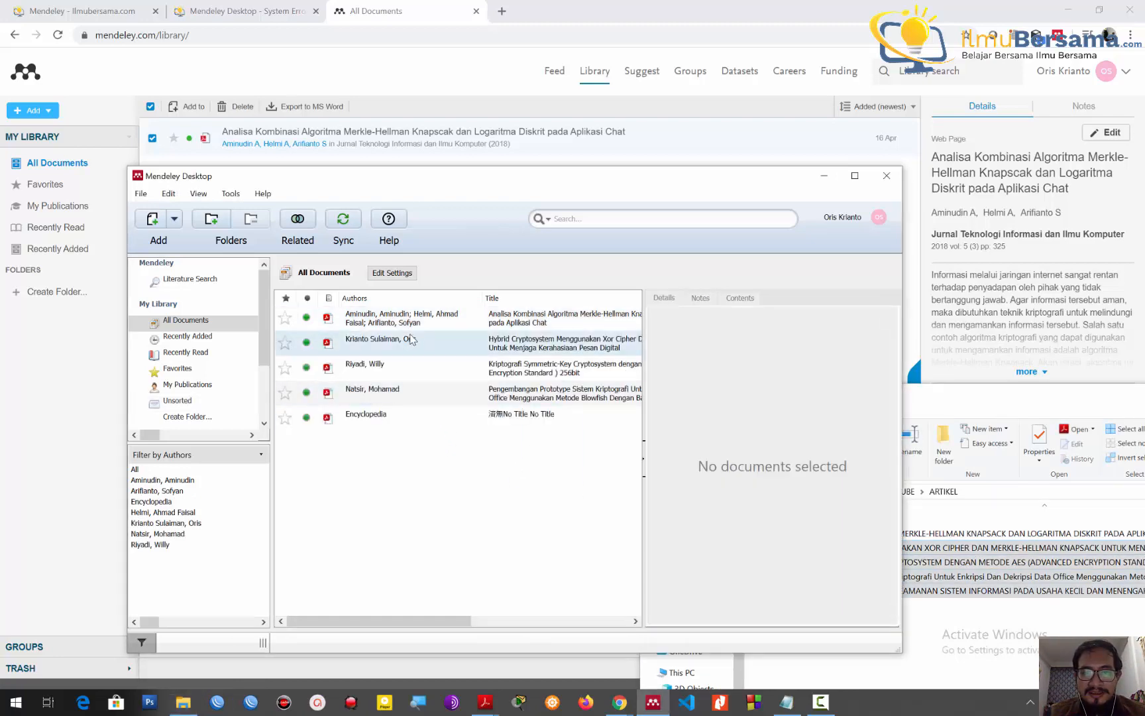
Delete the imported "No Title" document by Encyclopedia from the desktop library
{"action": "left_click", "coordinate": [415, 341]}
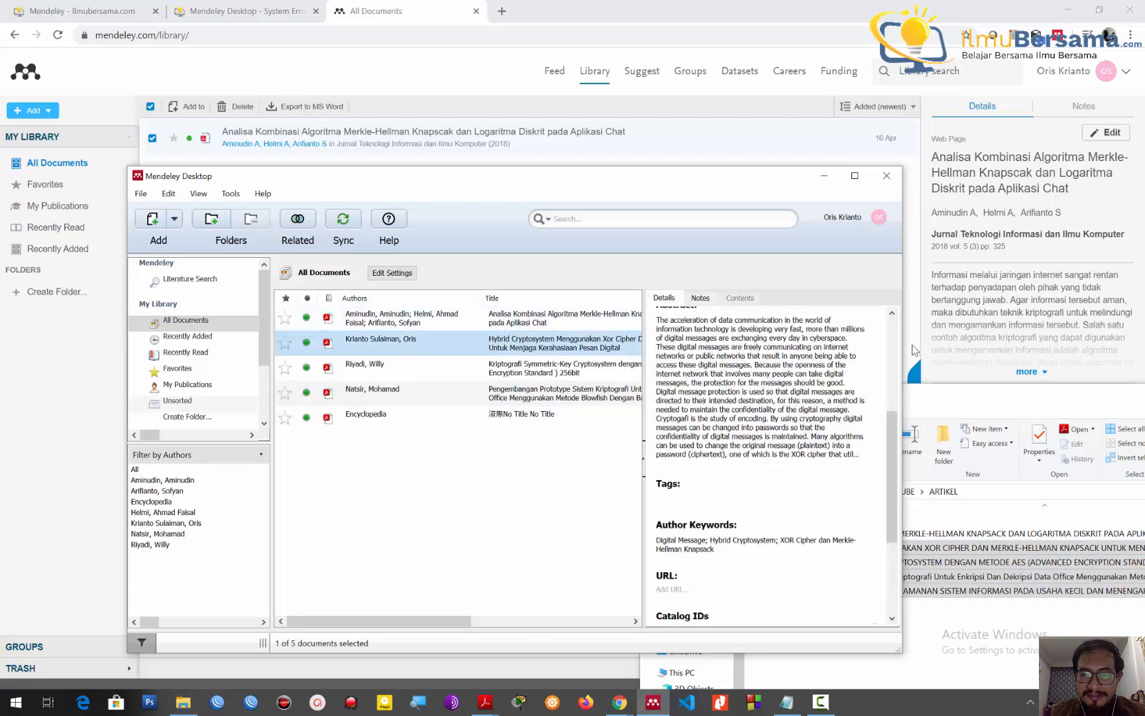
{"action": "left_click", "coordinate": [540, 415]}
{"action": "right_click", "coordinate": [543, 416]}
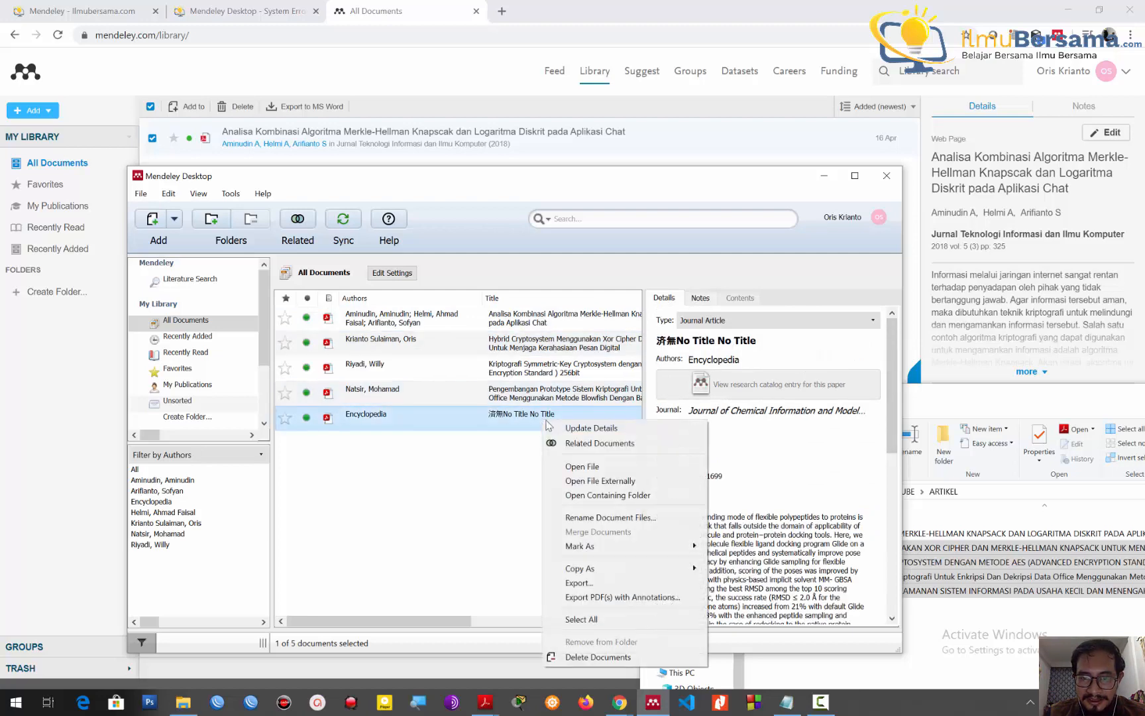
{"action": "left_click", "coordinate": [570, 657]}
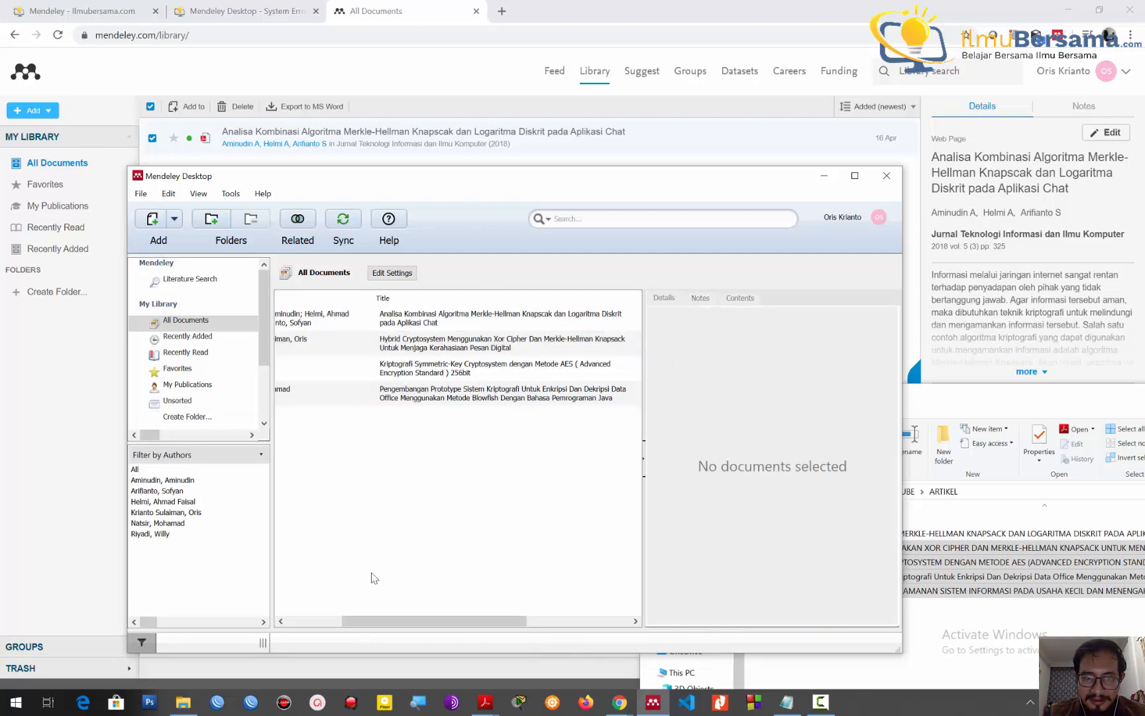
Change the Hybrid Cryptosystem document's type to Web Page and set its Date Accessed to 2019
{"action": "left_click", "coordinate": [319, 619]}
{"action": "left_click", "coordinate": [467, 337]}
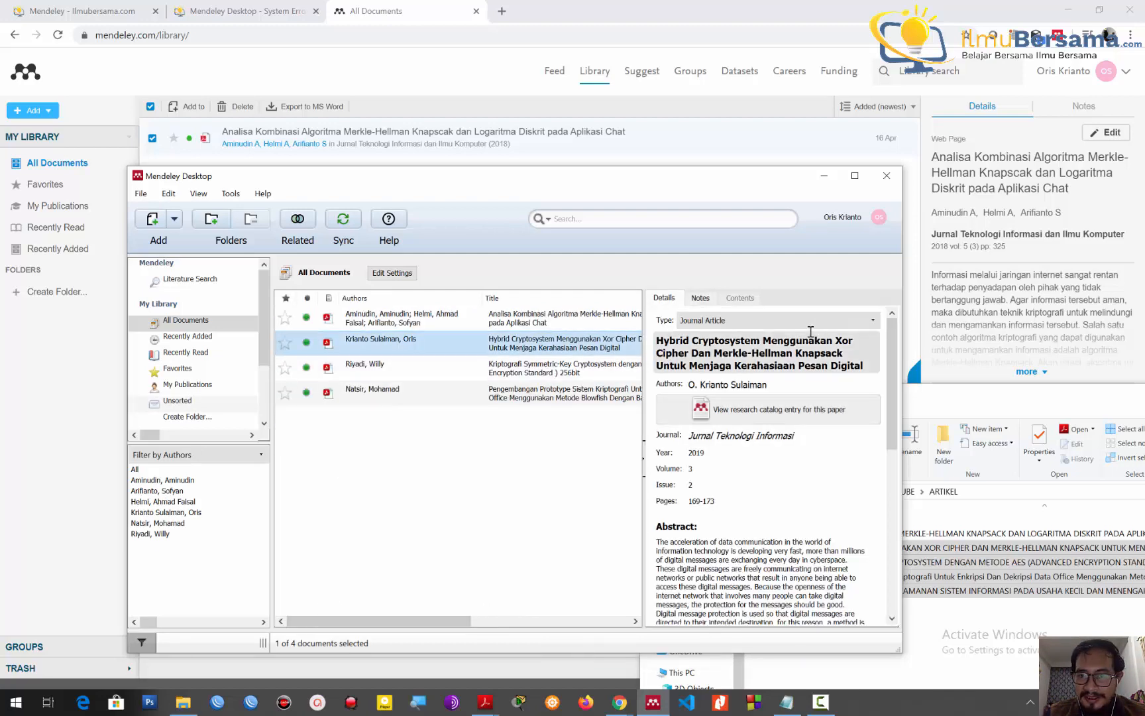
{"action": "left_click", "coordinate": [833, 320]}
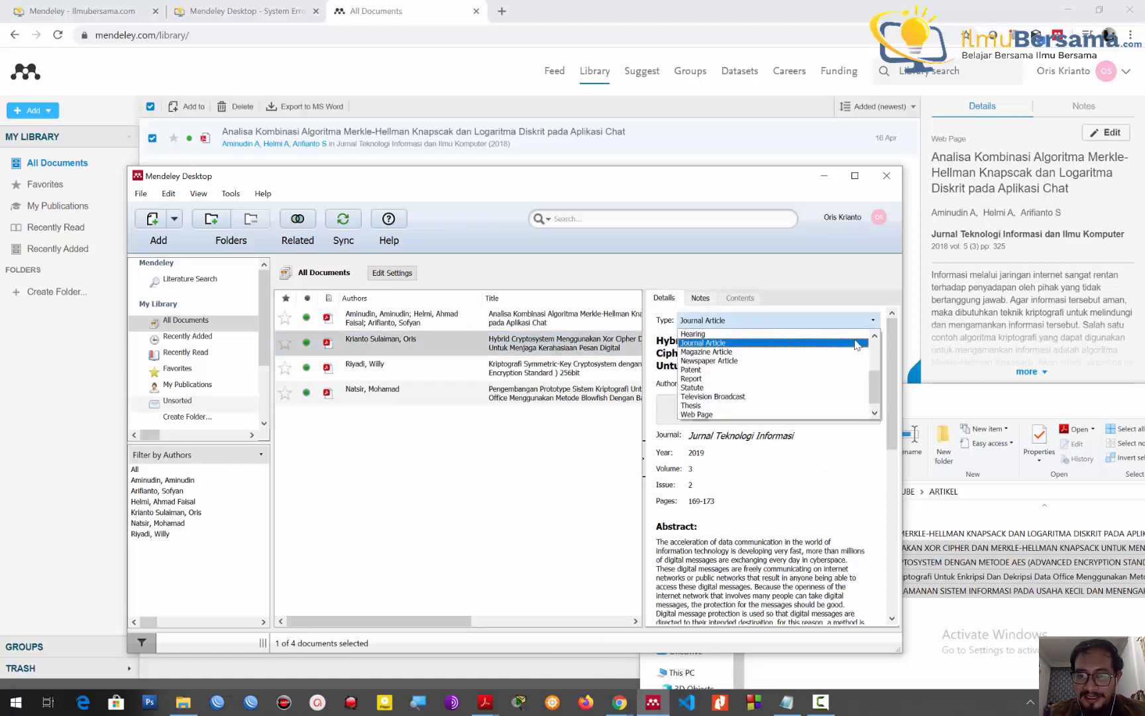
{"action": "scroll", "coordinate": [836, 341], "scroll_direction": "down", "scroll_amount": 3}
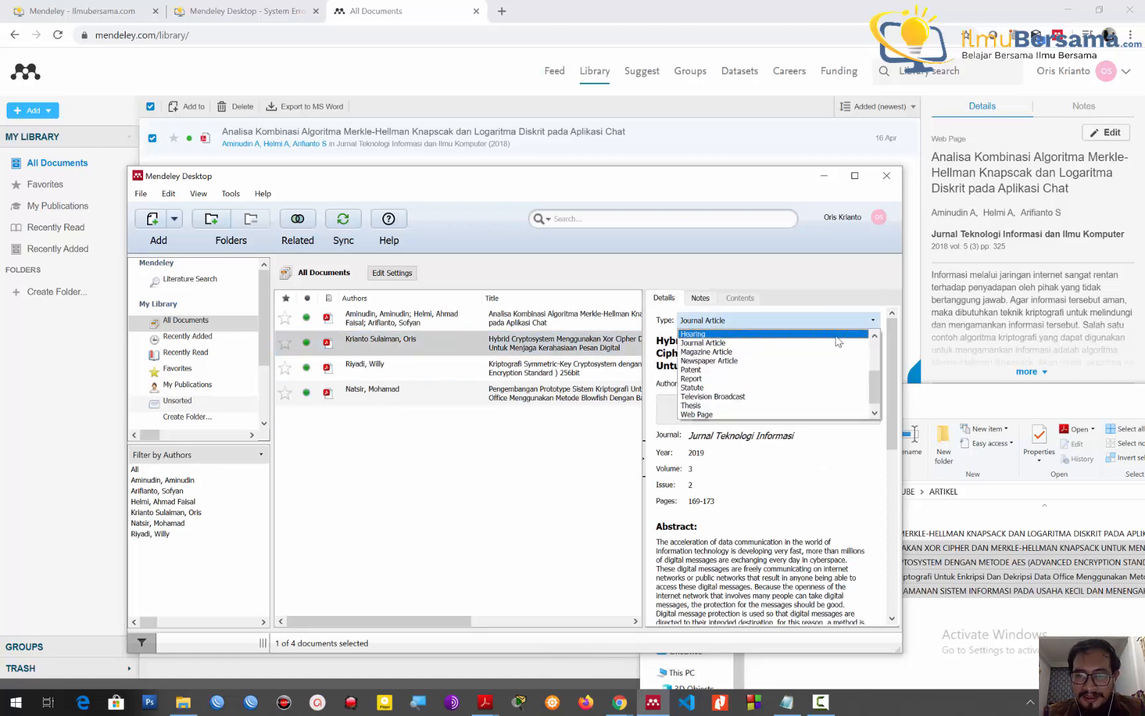
{"action": "left_click", "coordinate": [753, 414]}
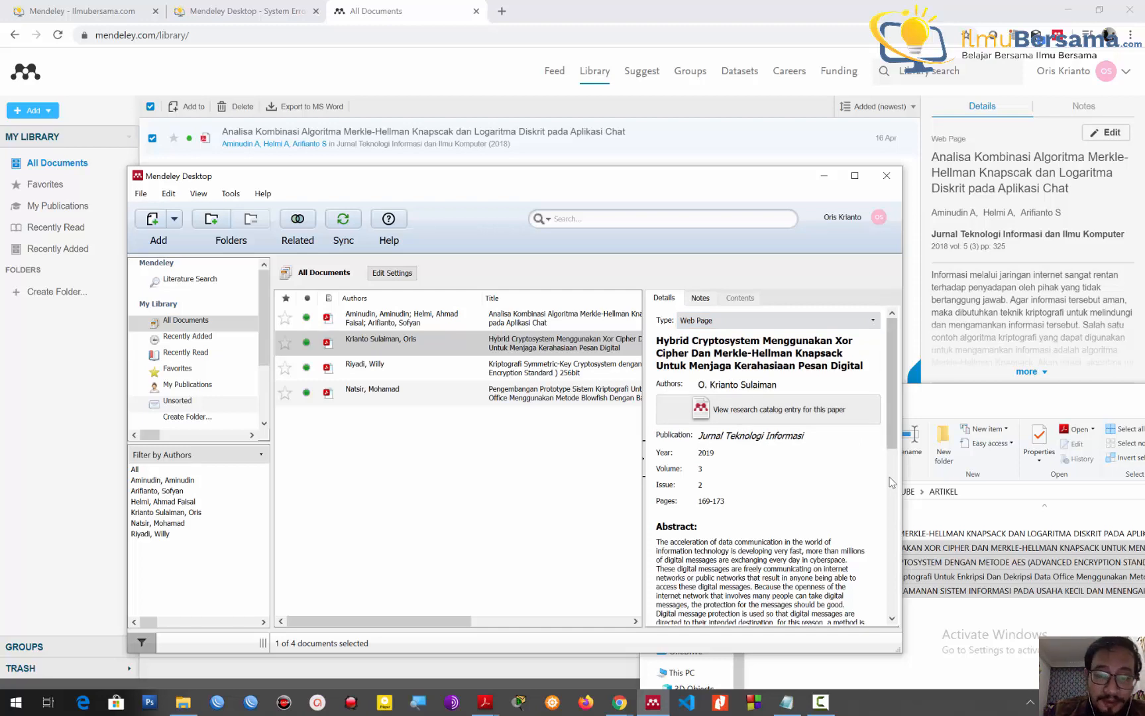
{"action": "scroll", "coordinate": [889, 477], "scroll_direction": "down", "scroll_amount": 10}
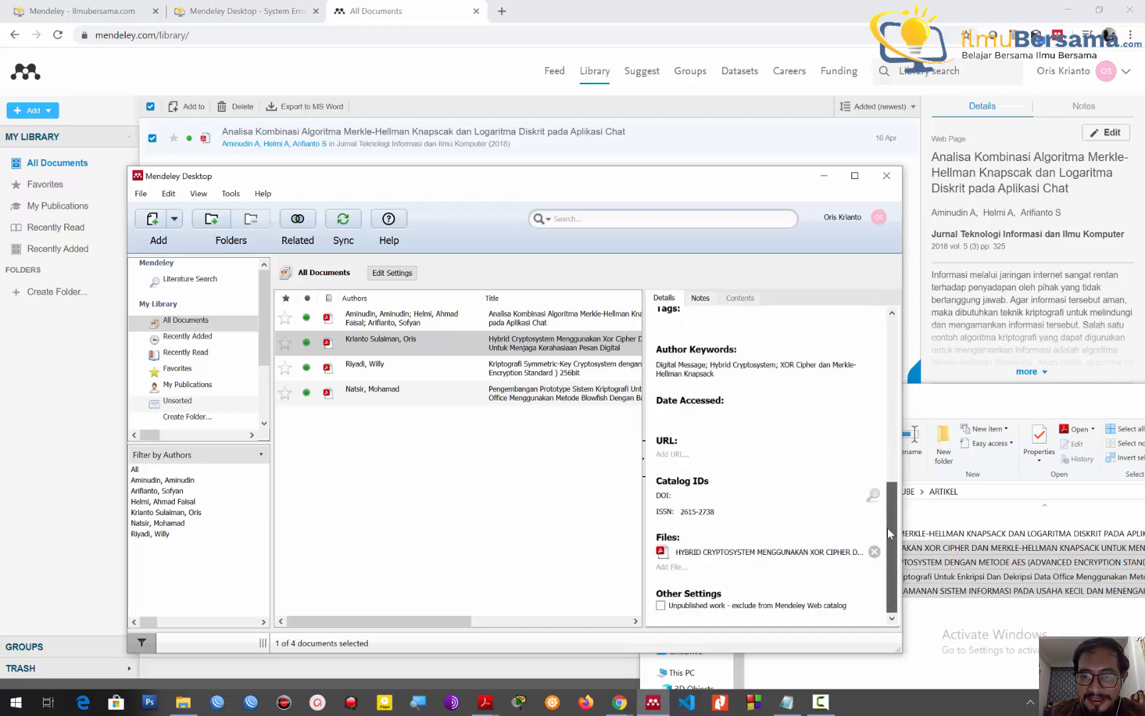
{"action": "left_click", "coordinate": [695, 414]}
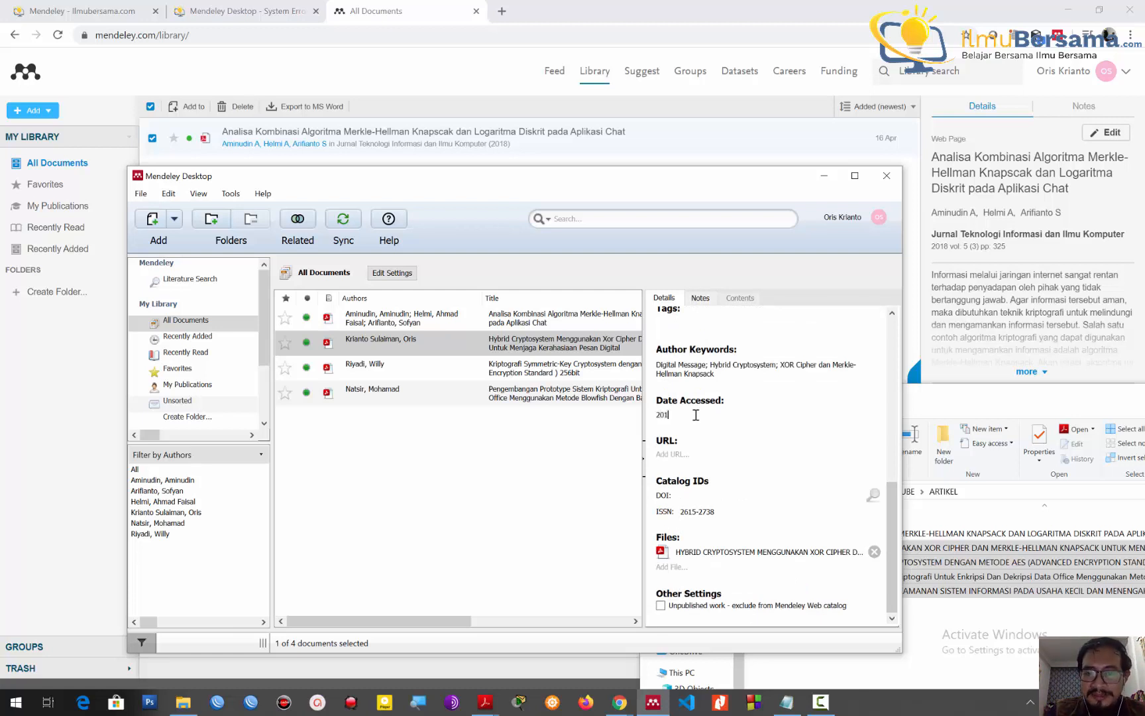
Change the Kriptografi Symmetric-Key Cryptosystem document's type to Web Page and set its Date Accessed to 2020-6-8
{"action": "left_click", "coordinate": [515, 367]}
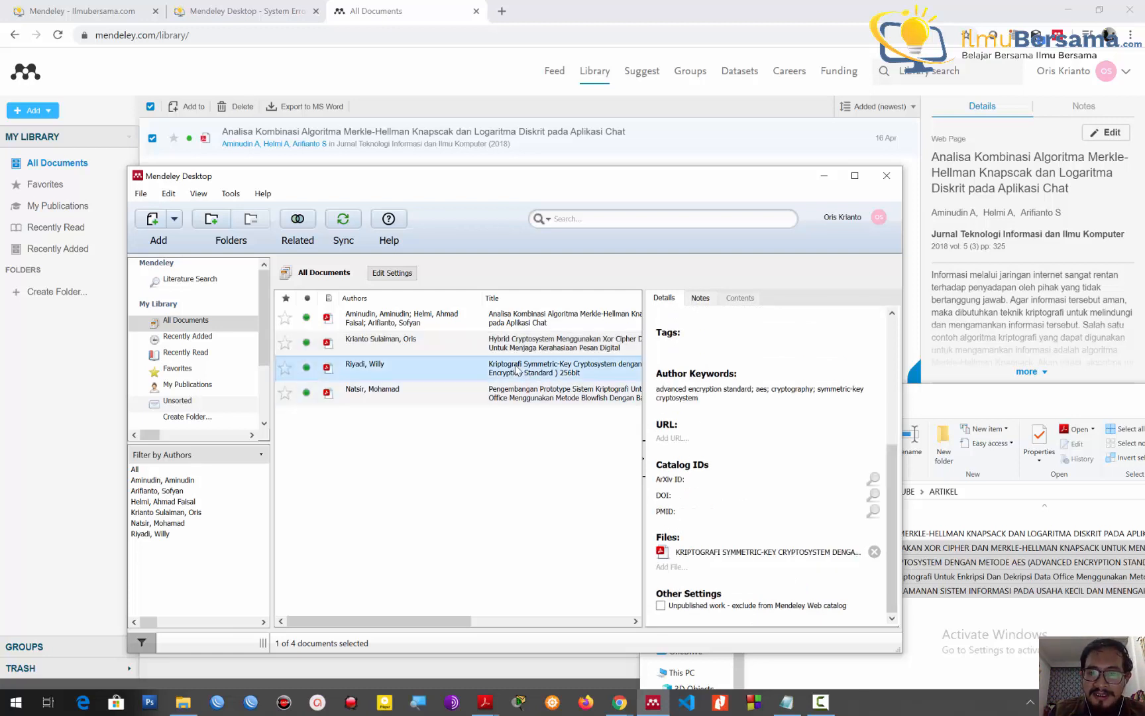
{"action": "scroll", "coordinate": [891, 340], "scroll_direction": "up", "scroll_amount": 10}
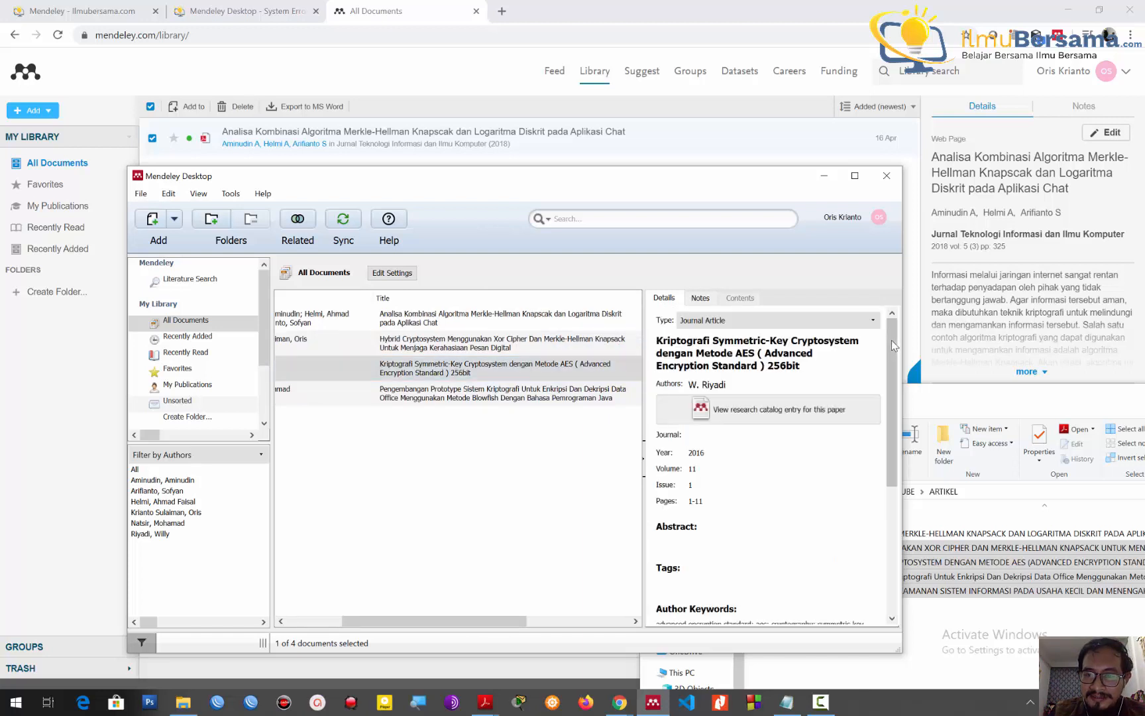
{"action": "left_click", "coordinate": [803, 322]}
{"action": "key", "text": "w"}
{"action": "key", "text": "Return"}
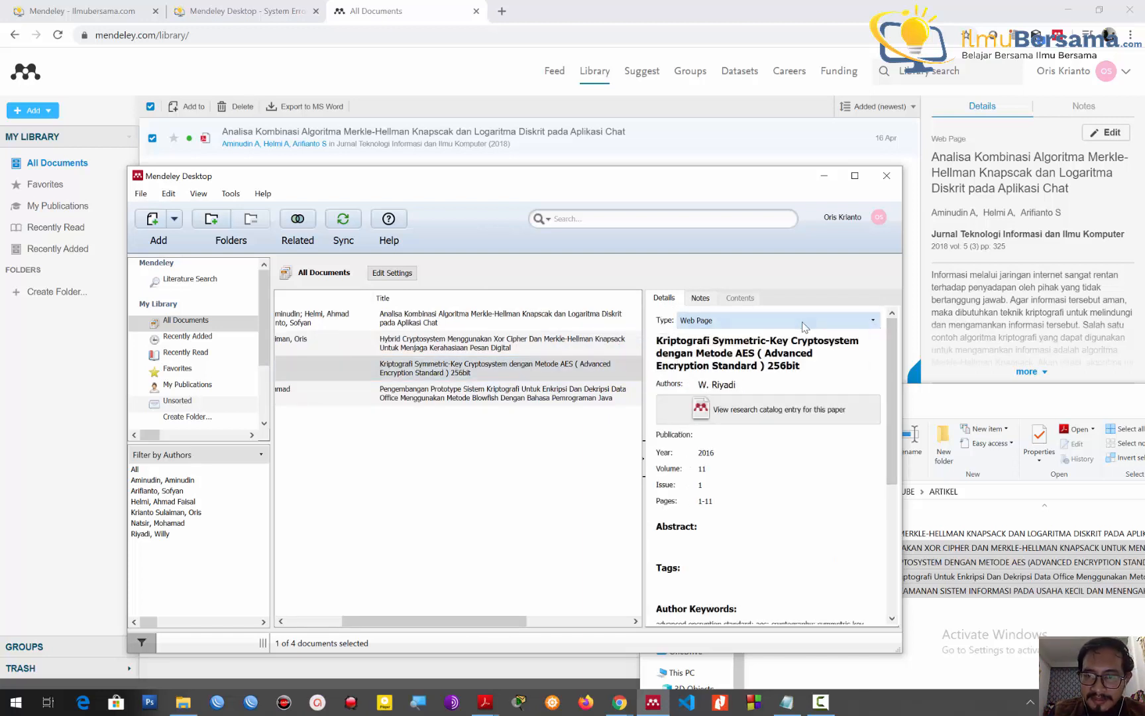
{"action": "scroll", "coordinate": [892, 520], "scroll_direction": "down", "scroll_amount": 10}
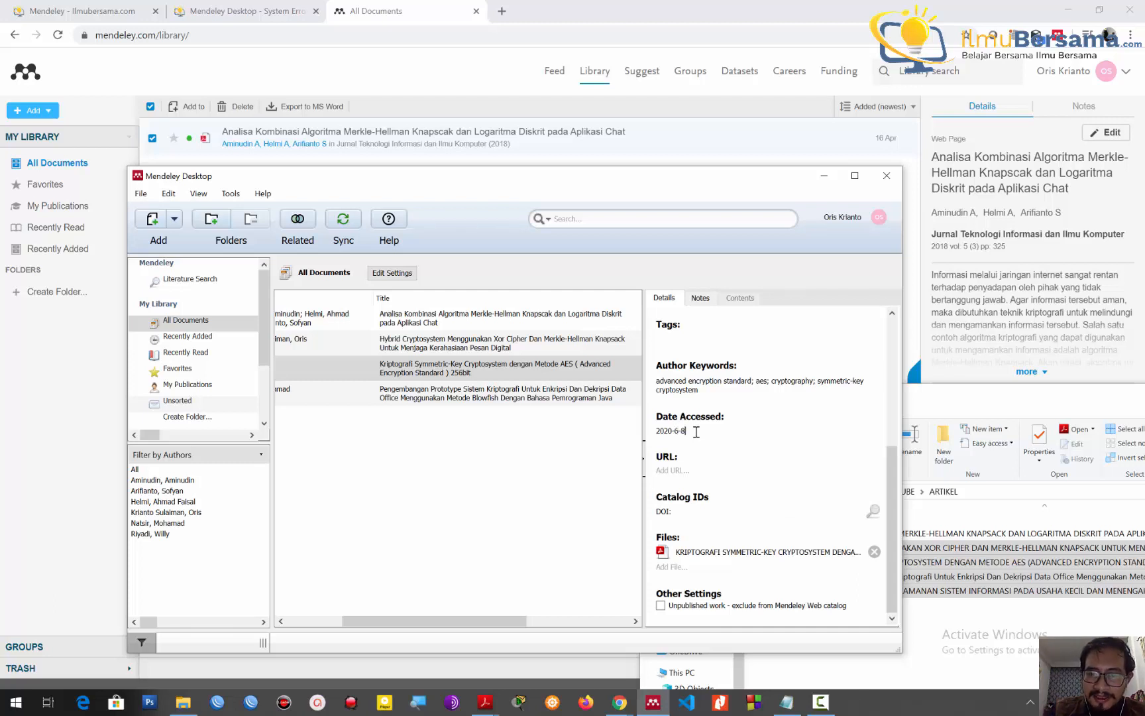
{"action": "left_click", "coordinate": [583, 447]}
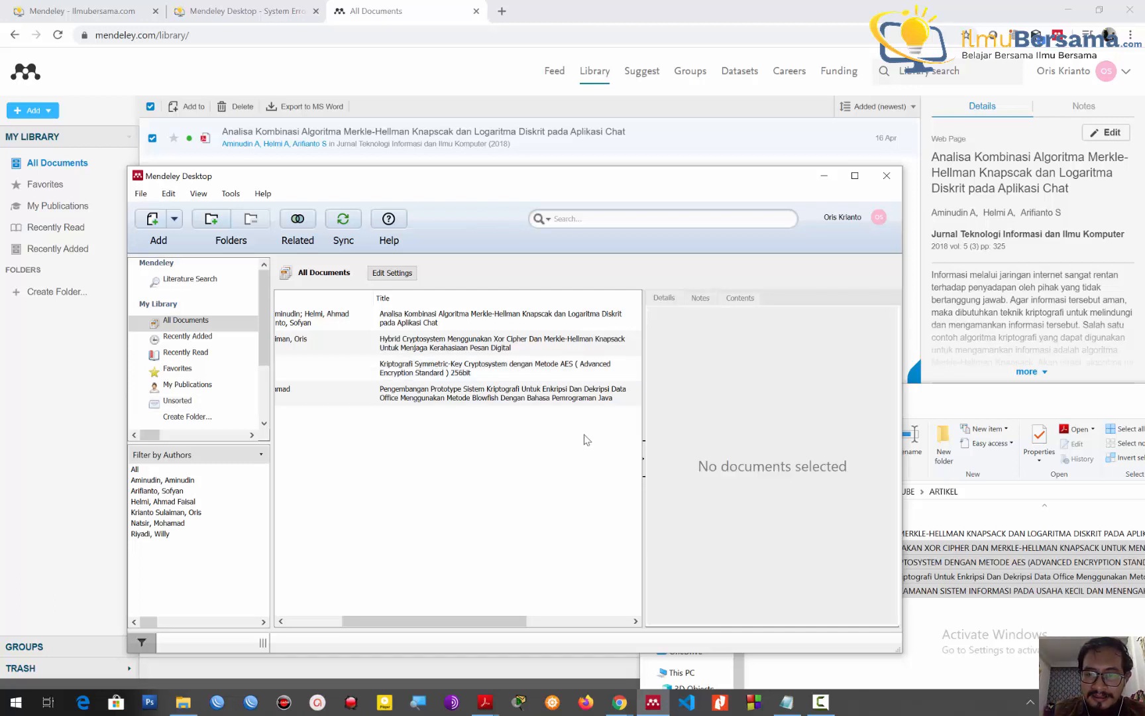
Change the Pengembangan Prototype Sistem Kriptografi document's type to Web Page and set its Date Accessed to 2020-12-9
{"action": "left_click", "coordinate": [567, 374]}
{"action": "left_click", "coordinate": [498, 408]}
{"action": "left_click", "coordinate": [469, 398]}
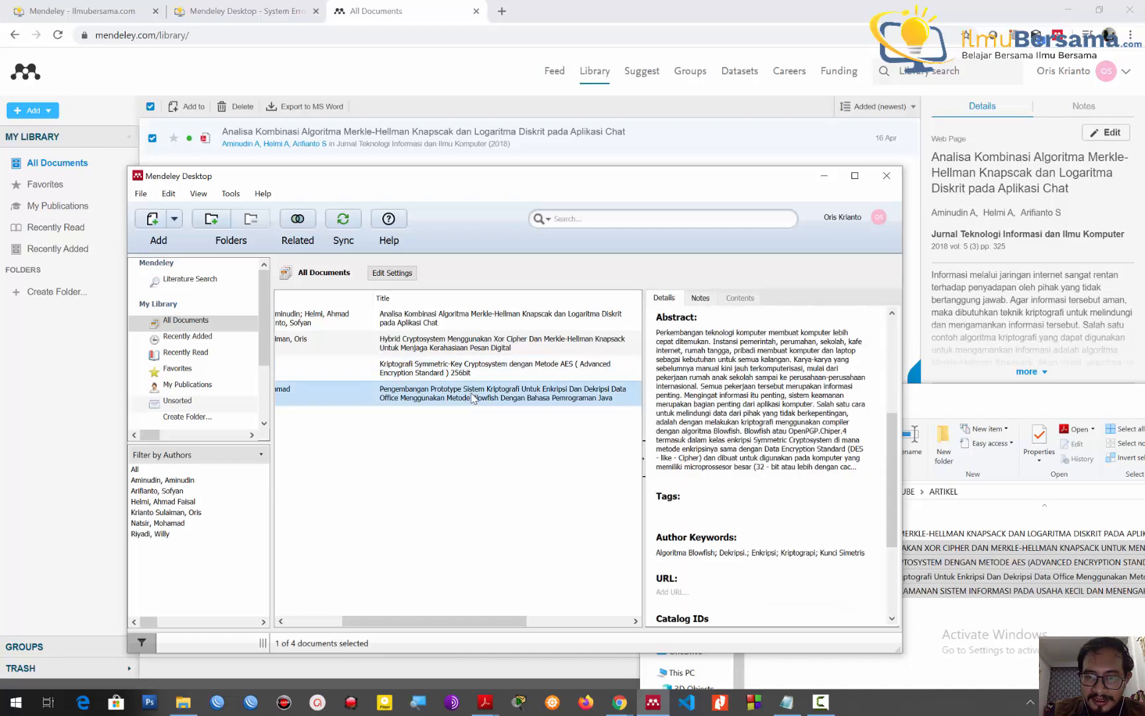
{"action": "left_click_drag", "start_coordinate": [890, 456], "coordinate": [887, 346]}
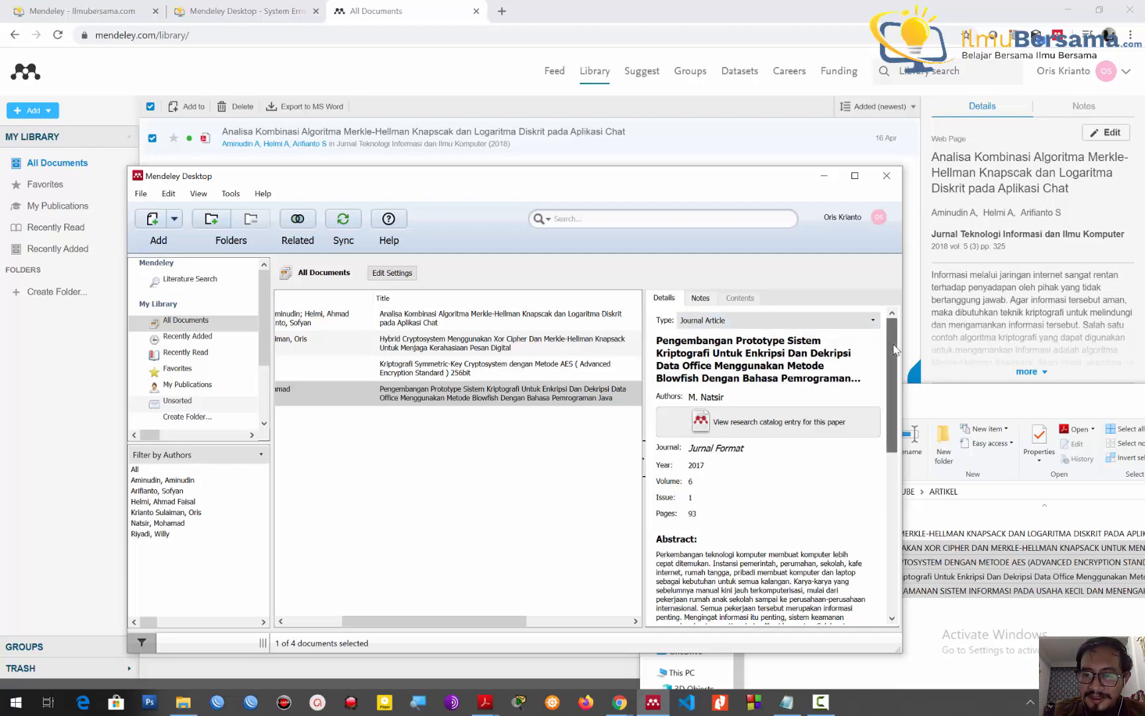
{"action": "mouse_move", "coordinate": [894, 349]}
{"action": "left_mouse_down"}
{"action": "mouse_move", "coordinate": [894, 511]}
{"action": "mouse_move", "coordinate": [895, 374]}
{"action": "left_mouse_up"}
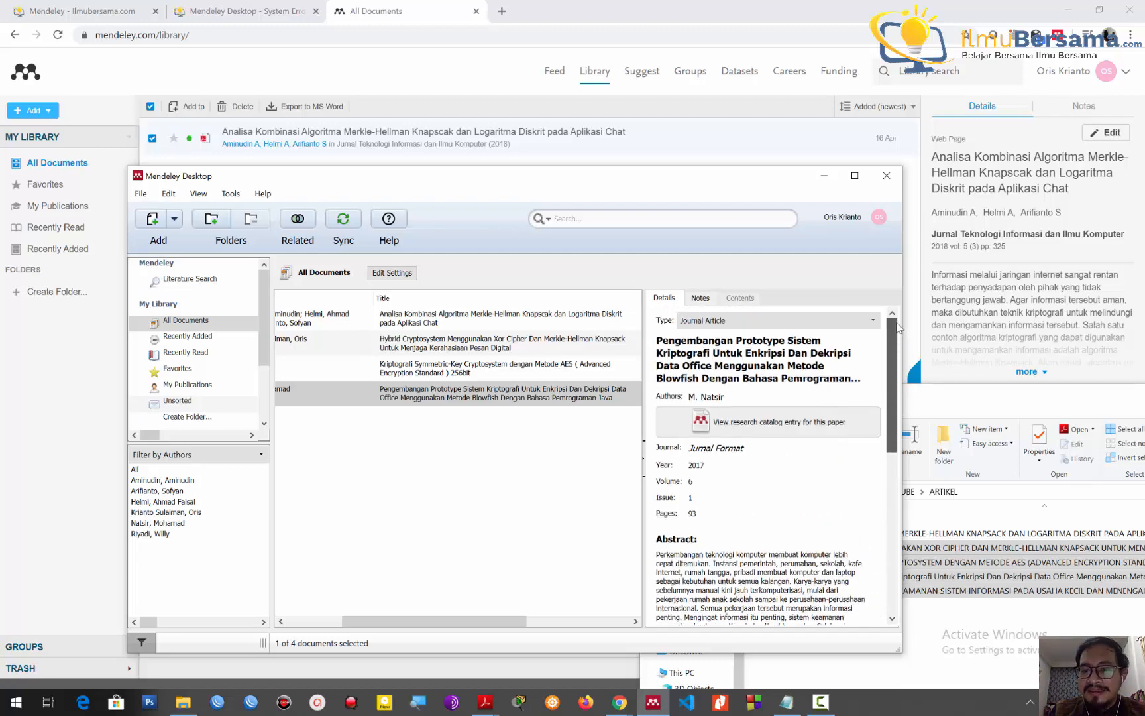
{"action": "left_click", "coordinate": [813, 322]}
{"action": "left_click", "coordinate": [815, 414]}
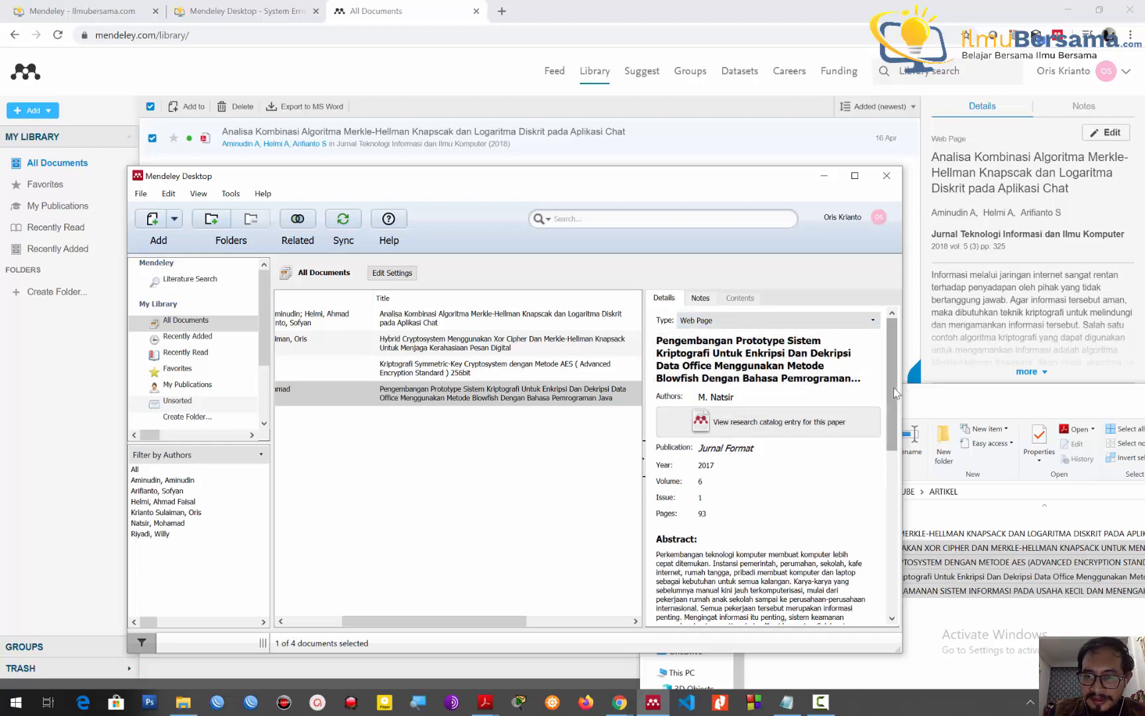
{"action": "left_click_drag", "start_coordinate": [892, 388], "coordinate": [893, 550]}
{"action": "left_click", "coordinate": [714, 432]}
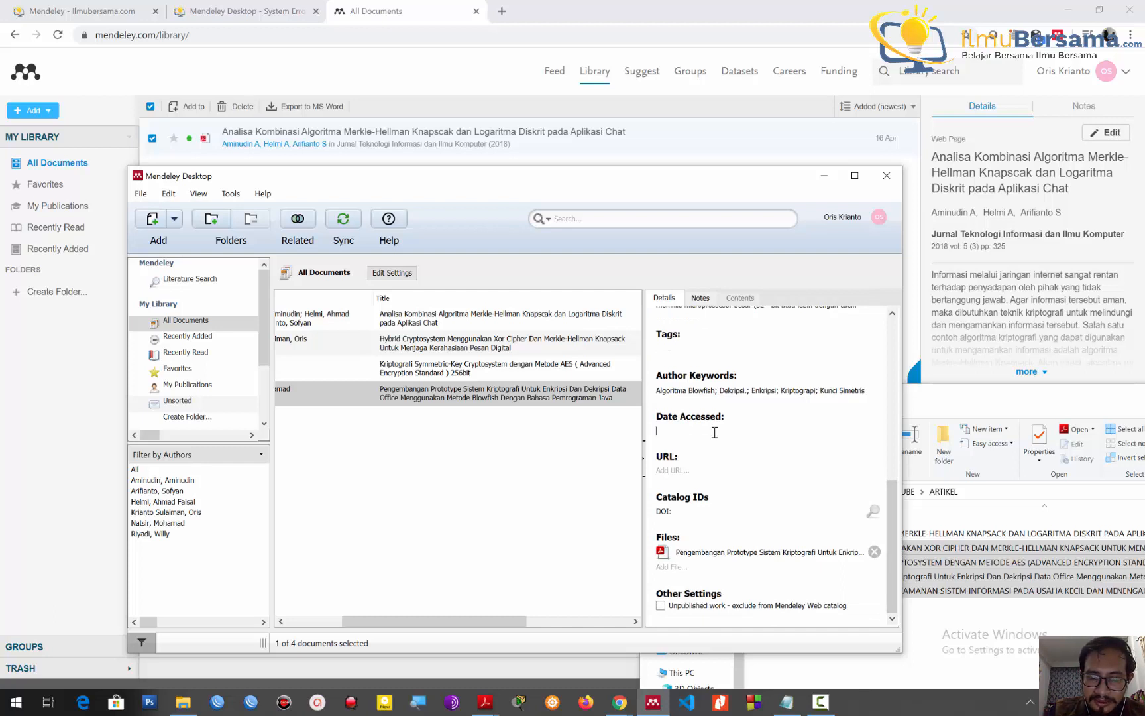
{"action": "type", "text": "2020-12-9"}
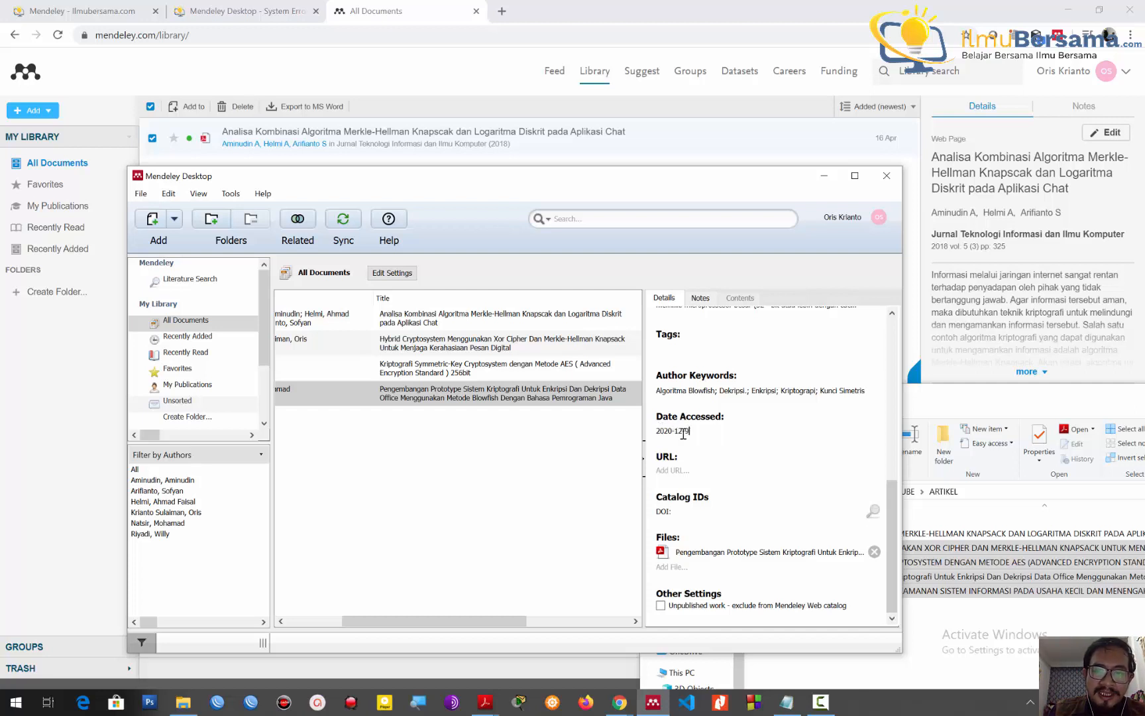
{"action": "left_click", "coordinate": [540, 414]}
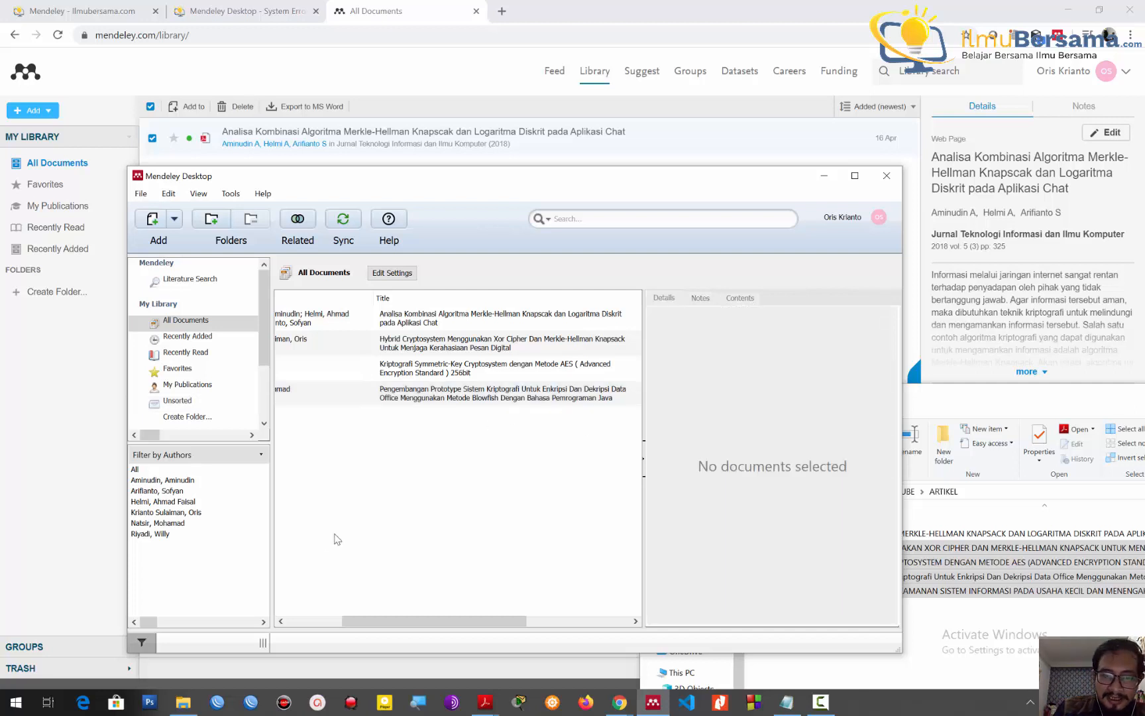
Check the Date Accessed of the Hybrid Cryptosystem and Analisa Kombinasi documents, and synchronise the desktop library
{"action": "left_click", "coordinate": [287, 622]}
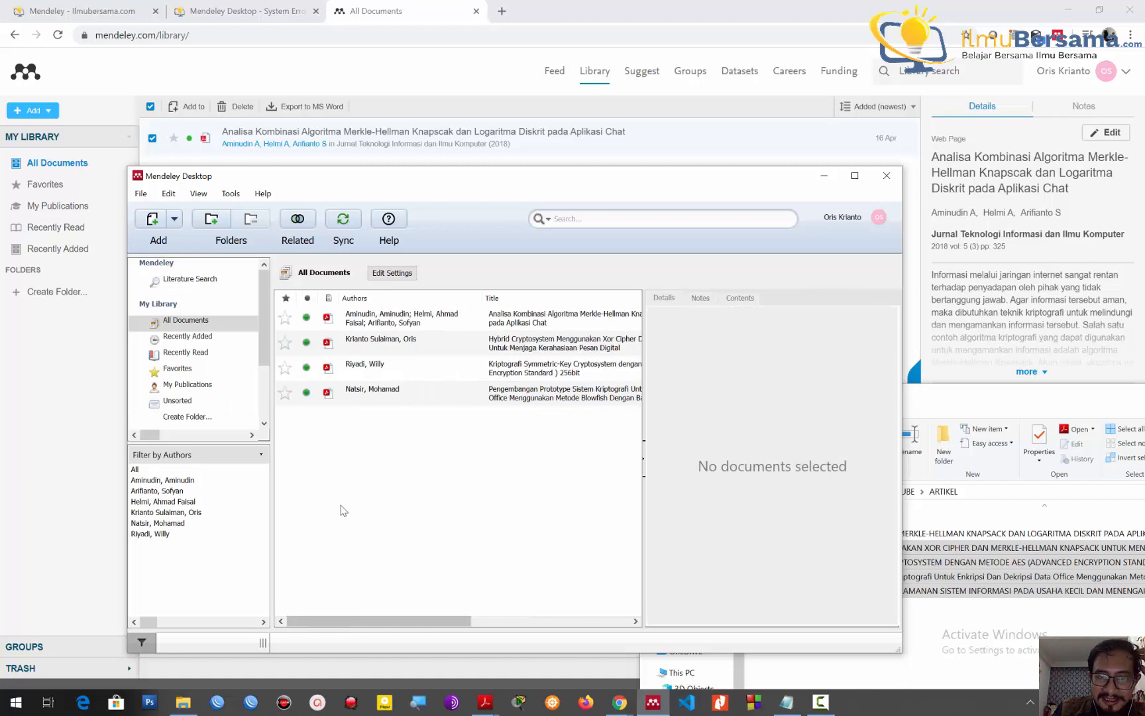
{"action": "left_click", "coordinate": [396, 344]}
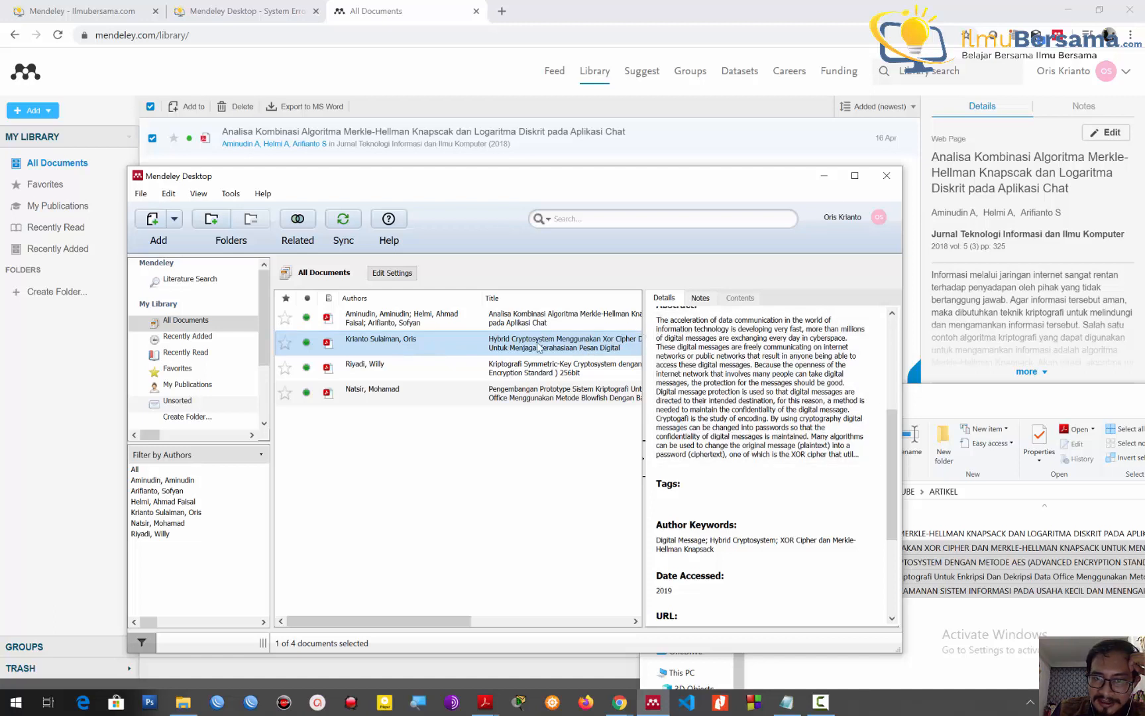
{"action": "left_click_drag", "start_coordinate": [892, 464], "coordinate": [893, 538]}
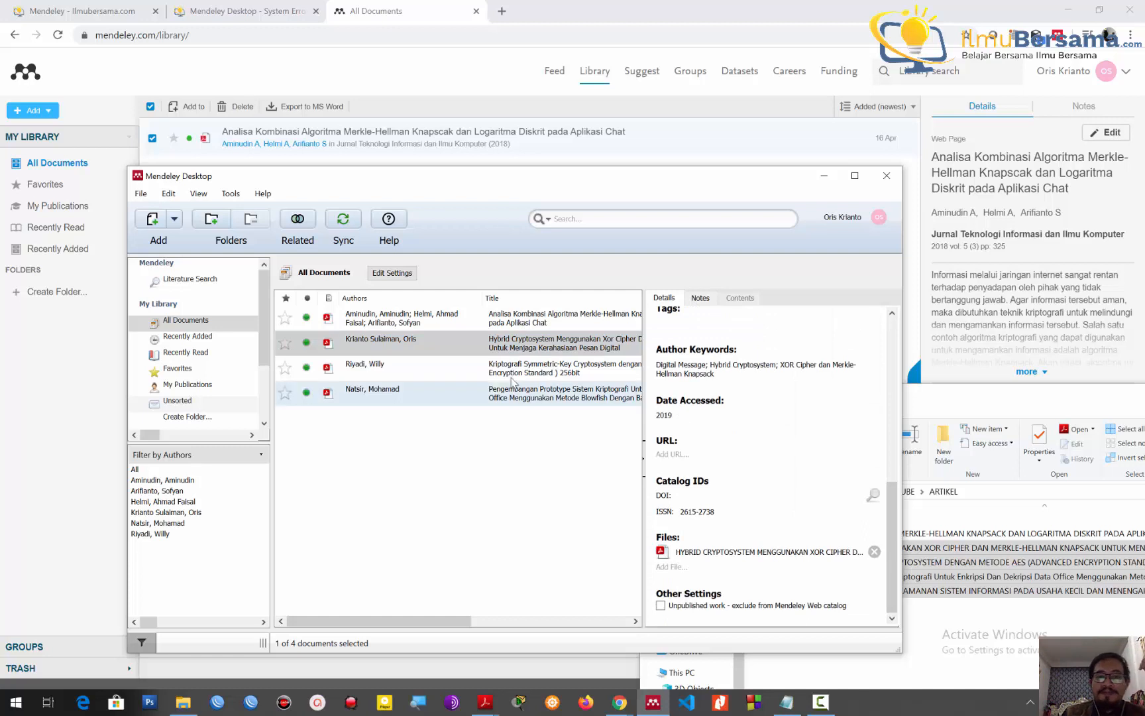
{"action": "left_click", "coordinate": [354, 322]}
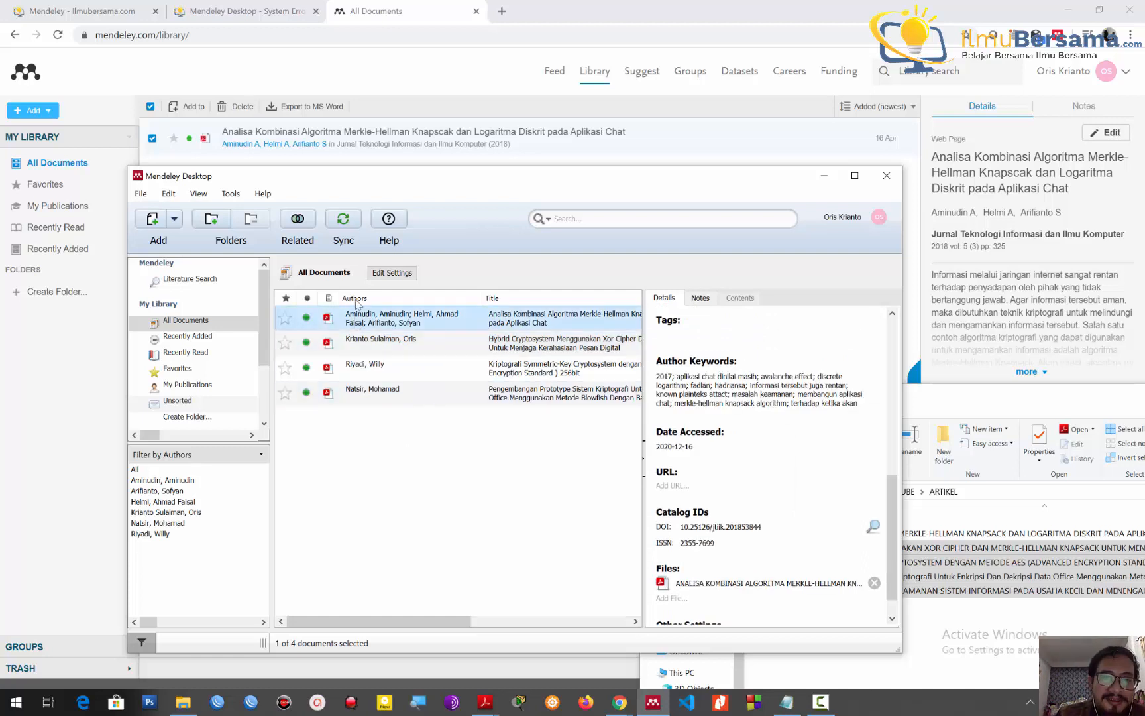
{"action": "left_click", "coordinate": [340, 226]}
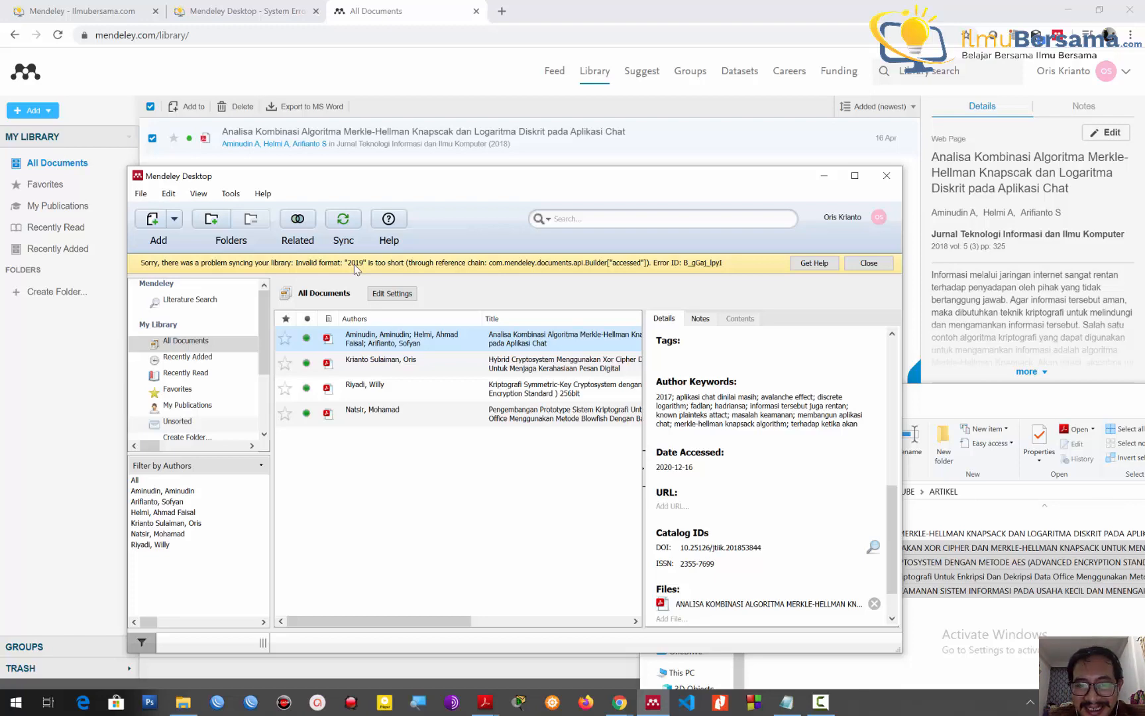
Check the Date Accessed of the Hybrid Cryptosystem, Kriptografi Symmetric-Key Cryptosystem and Analisa Kombinasi documents in the desktop library
{"action": "left_click", "coordinate": [438, 364]}
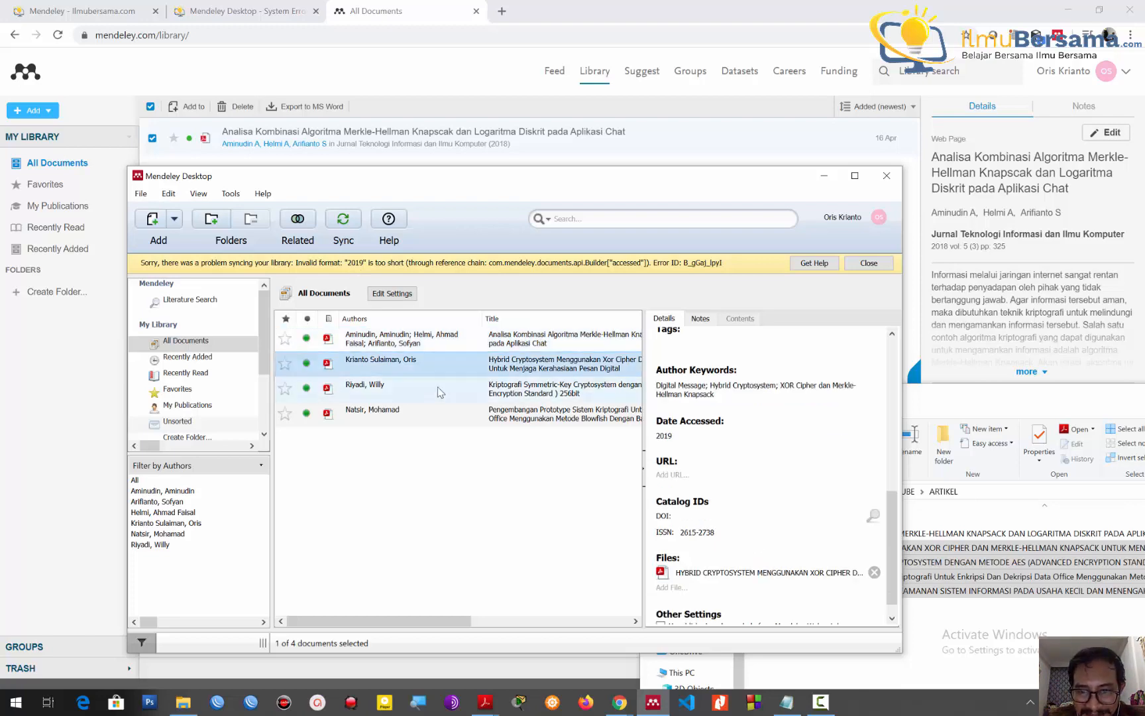
{"action": "left_click", "coordinate": [438, 390]}
{"action": "left_click", "coordinate": [442, 407]}
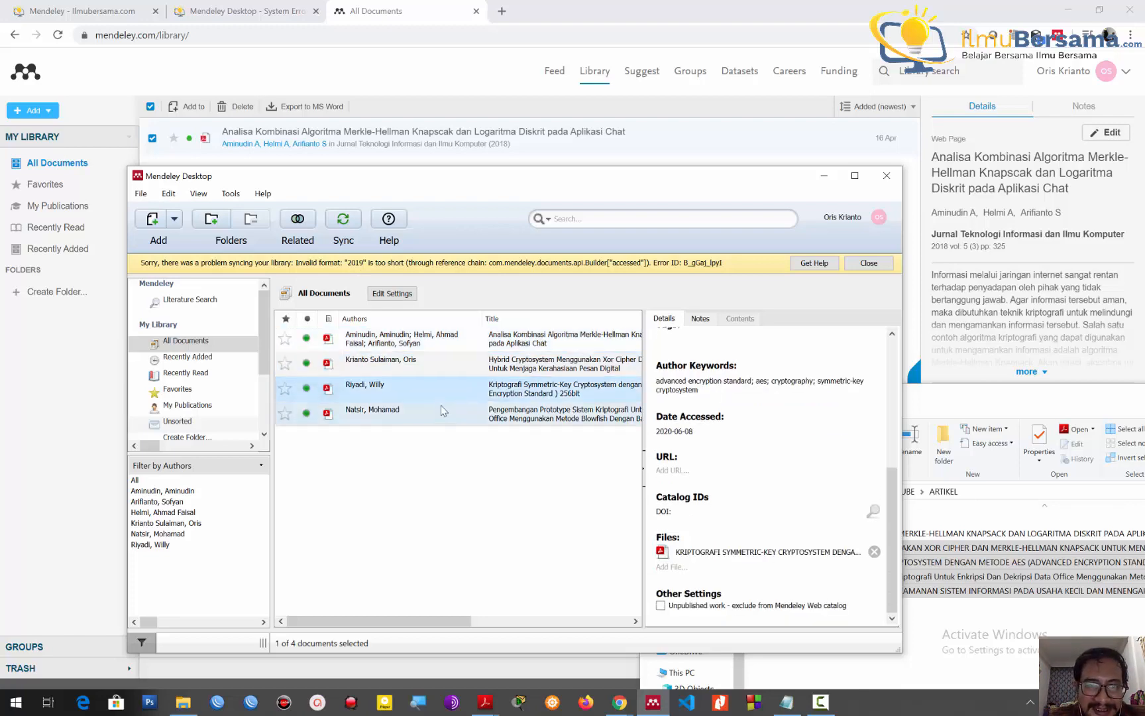
{"action": "left_click", "coordinate": [458, 345]}
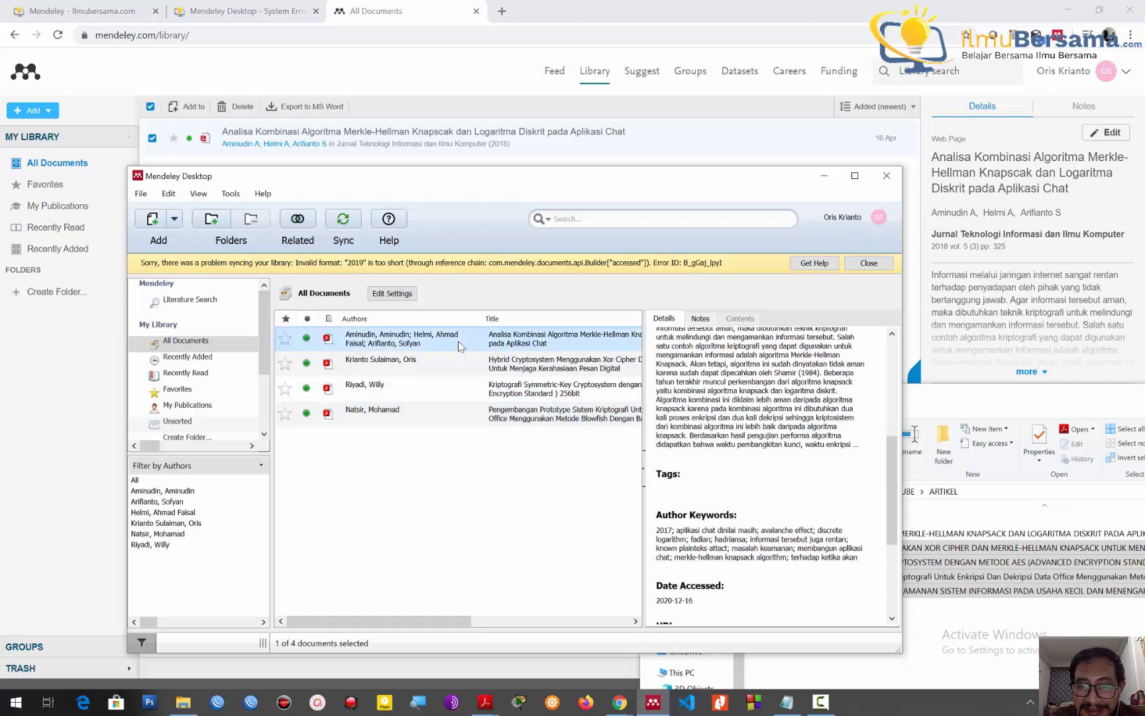
{"action": "left_click", "coordinate": [888, 369]}
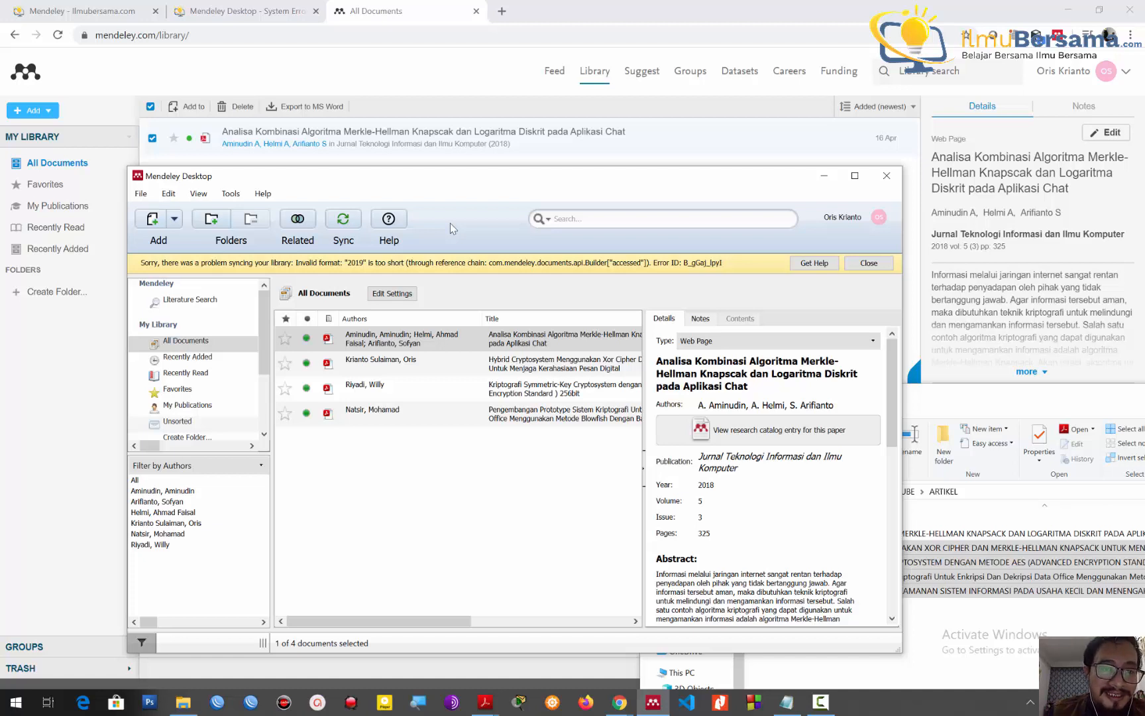
Export all documents in the desktop library to the ARTIKEL folder as a BibTeX file named ERROR.bib
{"action": "left_click", "coordinate": [428, 488]}
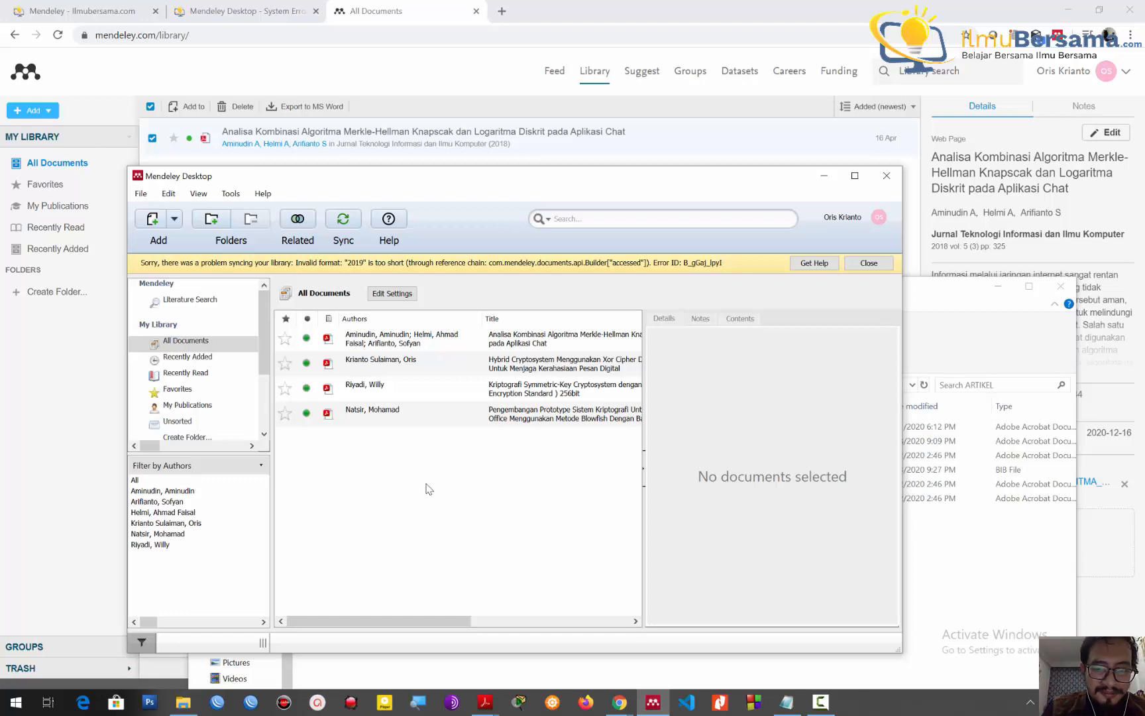
{"action": "key", "text": "ctrl+a"}
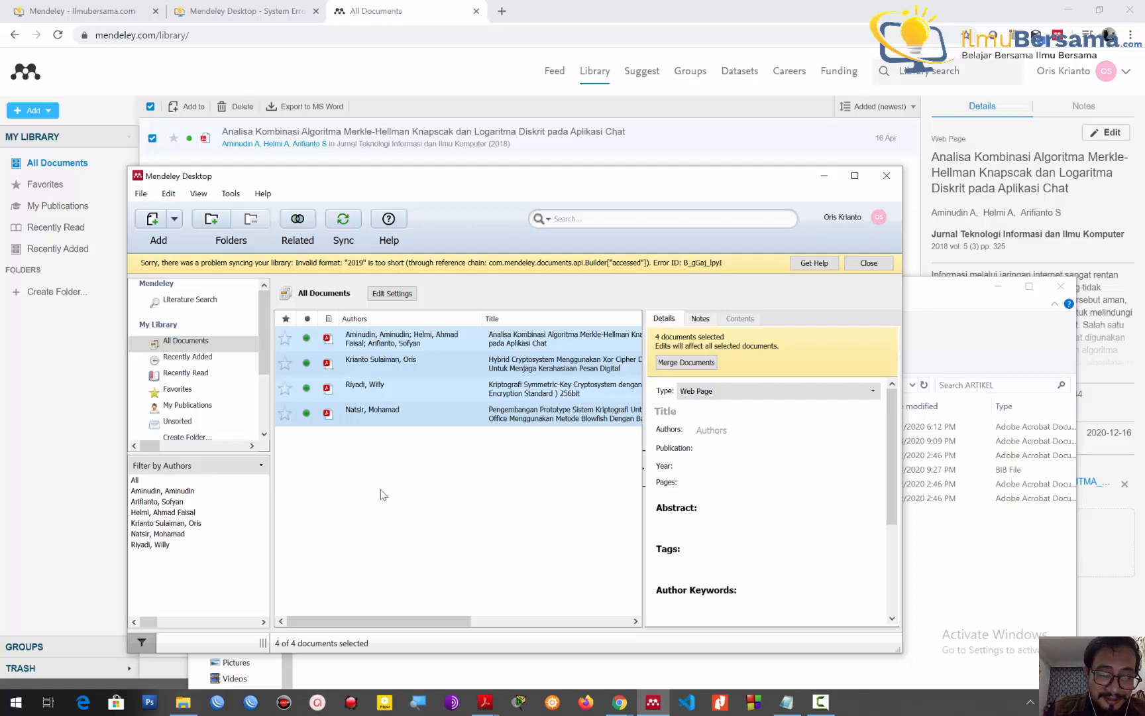
{"action": "left_click", "coordinate": [141, 194]}
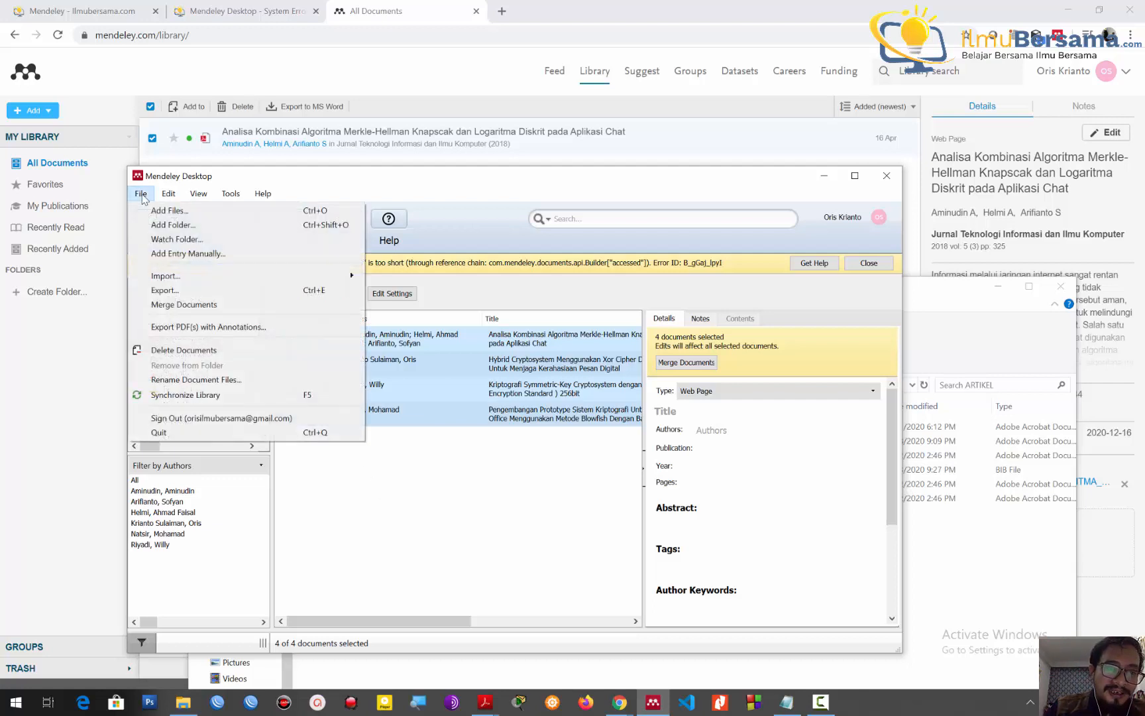
{"action": "left_click", "coordinate": [236, 292]}
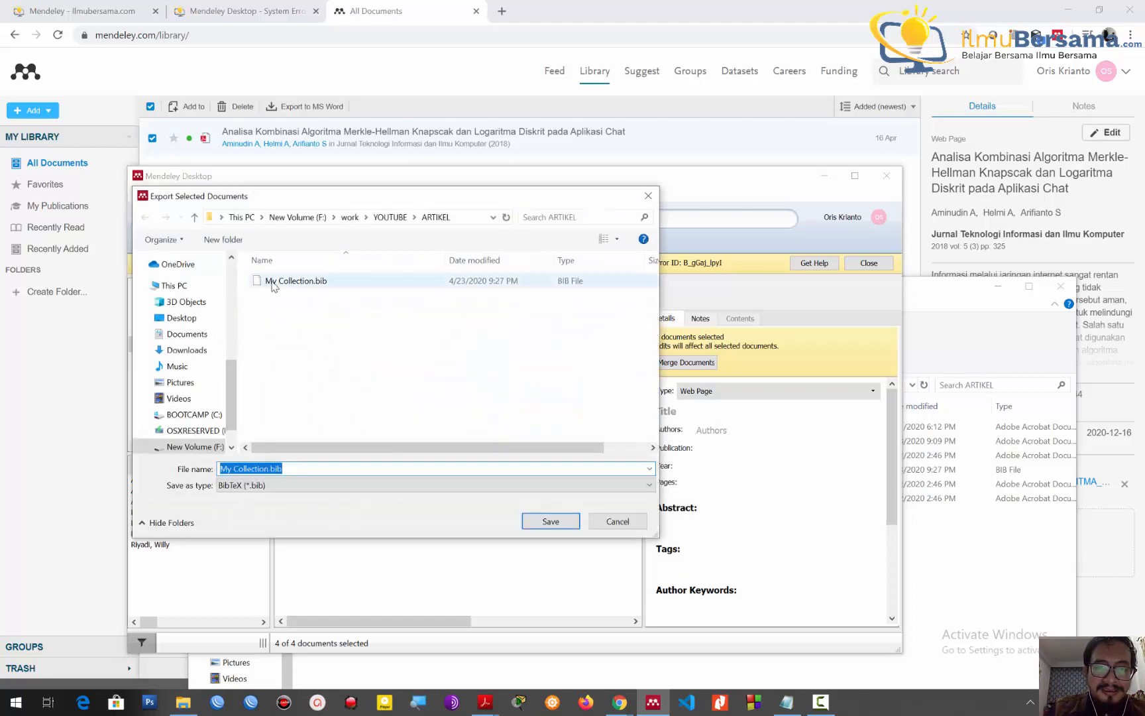
{"action": "left_click", "coordinate": [270, 469]}
{"action": "left_click_drag", "start_coordinate": [269, 468], "coordinate": [164, 478]}
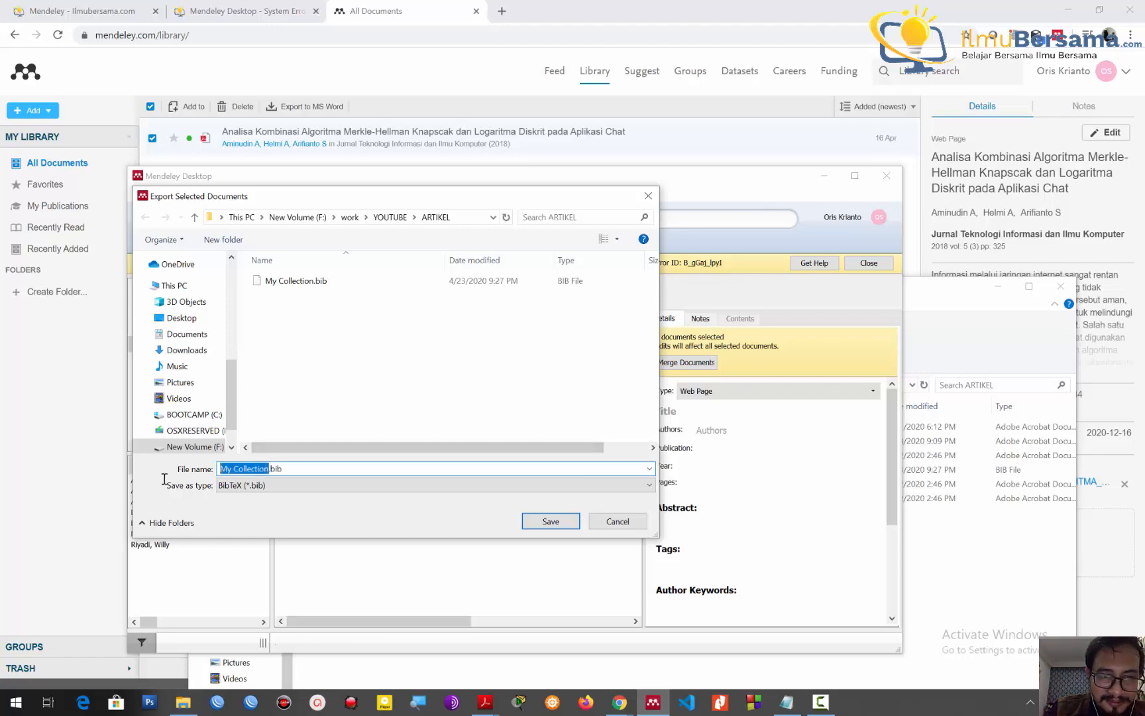
{"action": "type", "text": "ARTIKEL"}
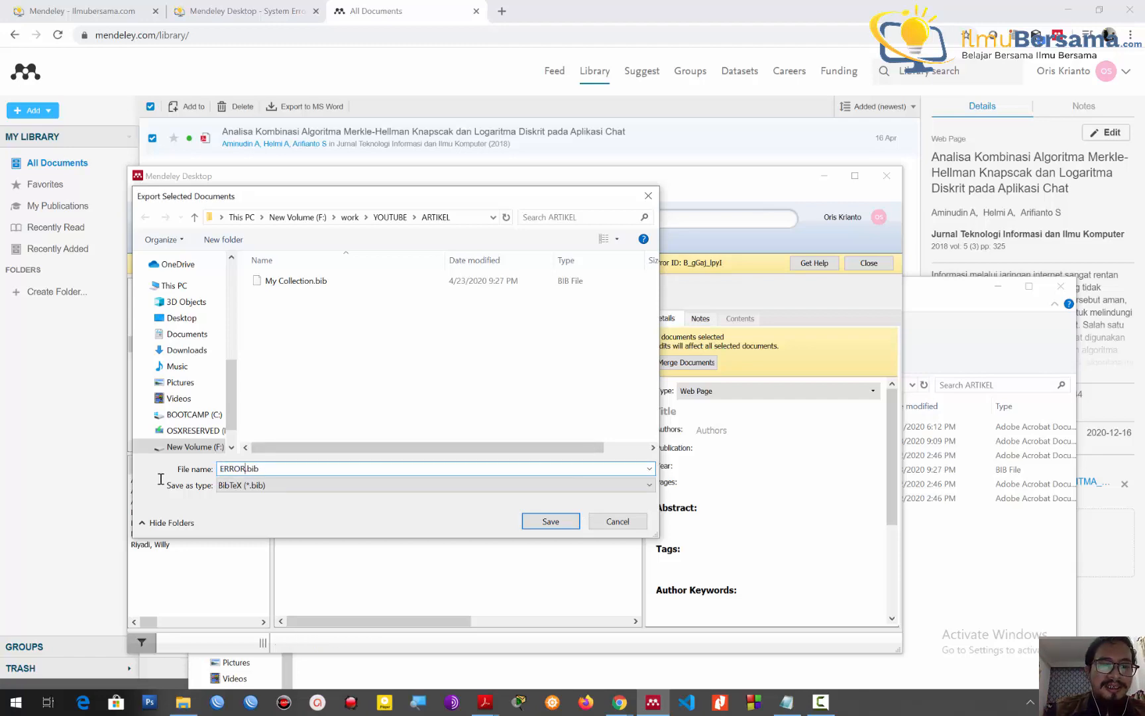
{"action": "key", "text": "Return"}
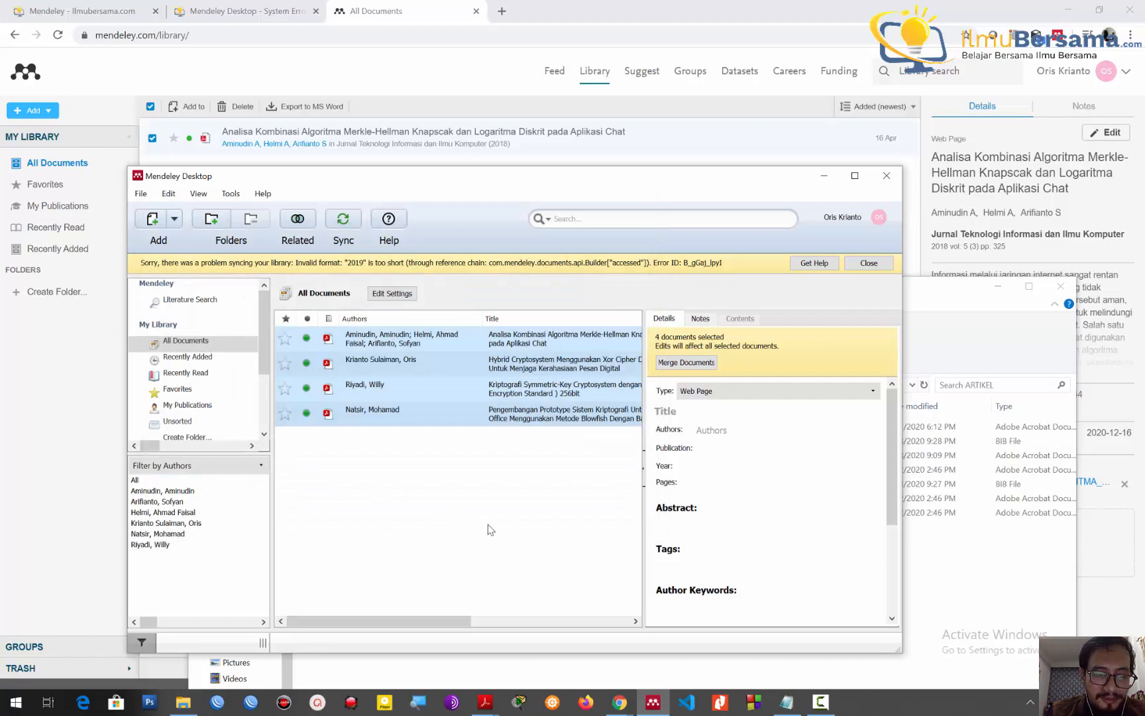
Start Notepad and open the exported ERROR.bib from the ARTIKEL folder in it
{"action": "left_click", "coordinate": [183, 703]}
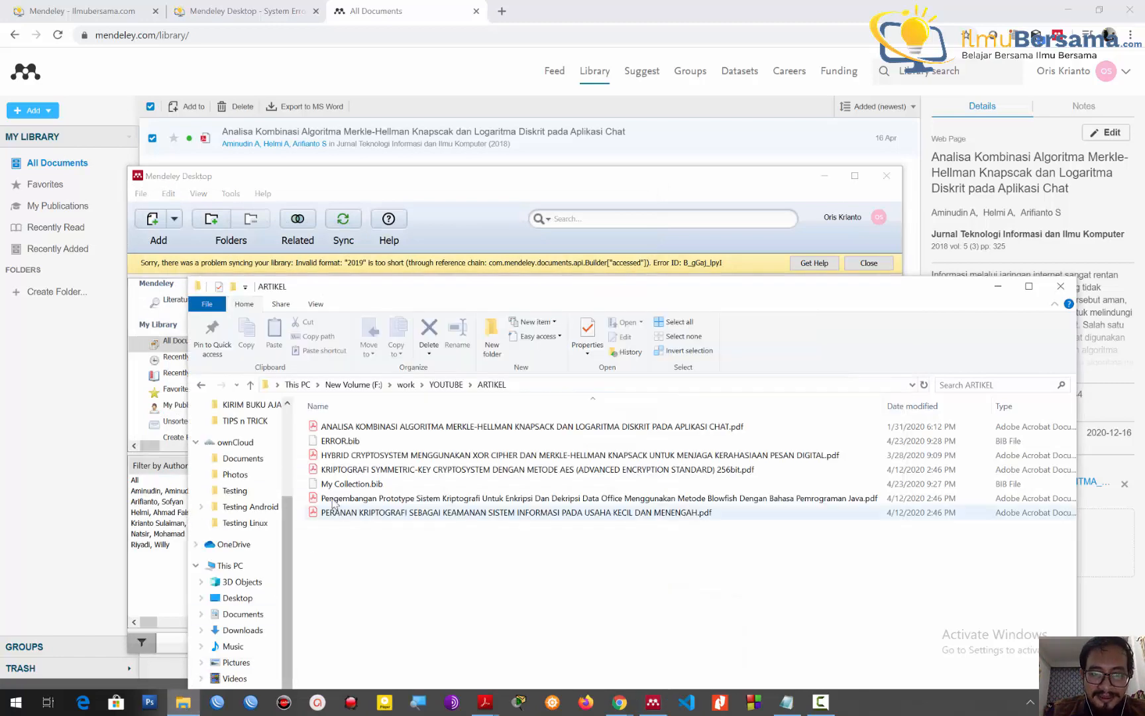
{"action": "left_click", "coordinate": [366, 442]}
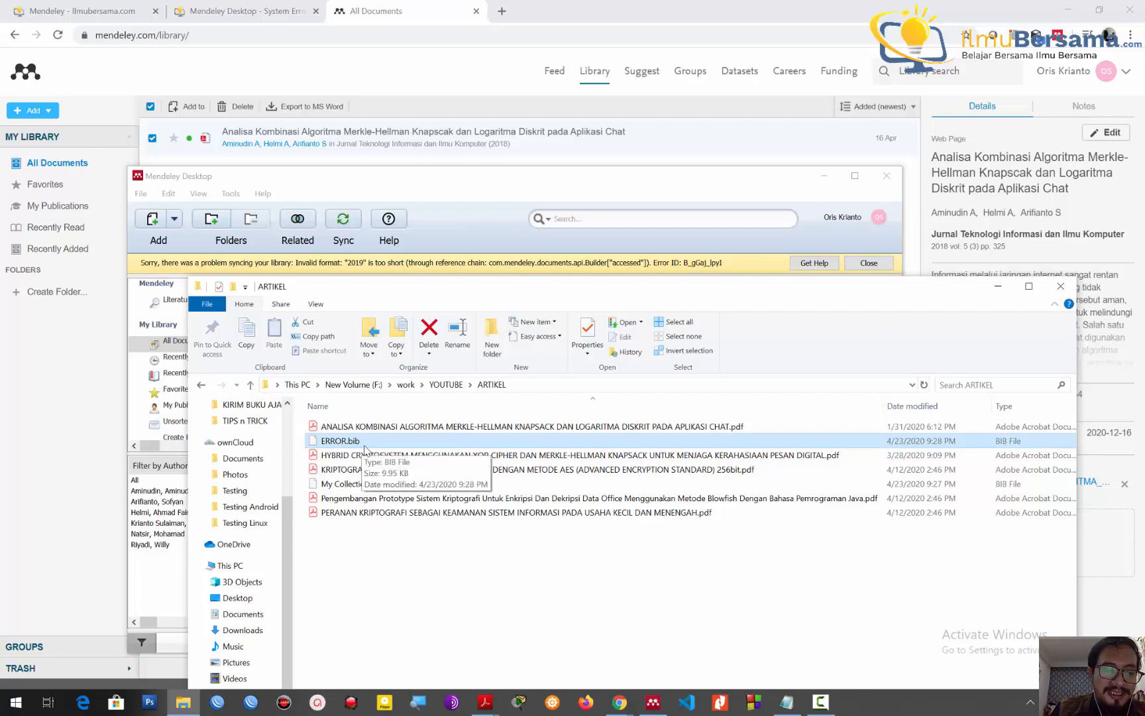
{"action": "key", "text": "super"}
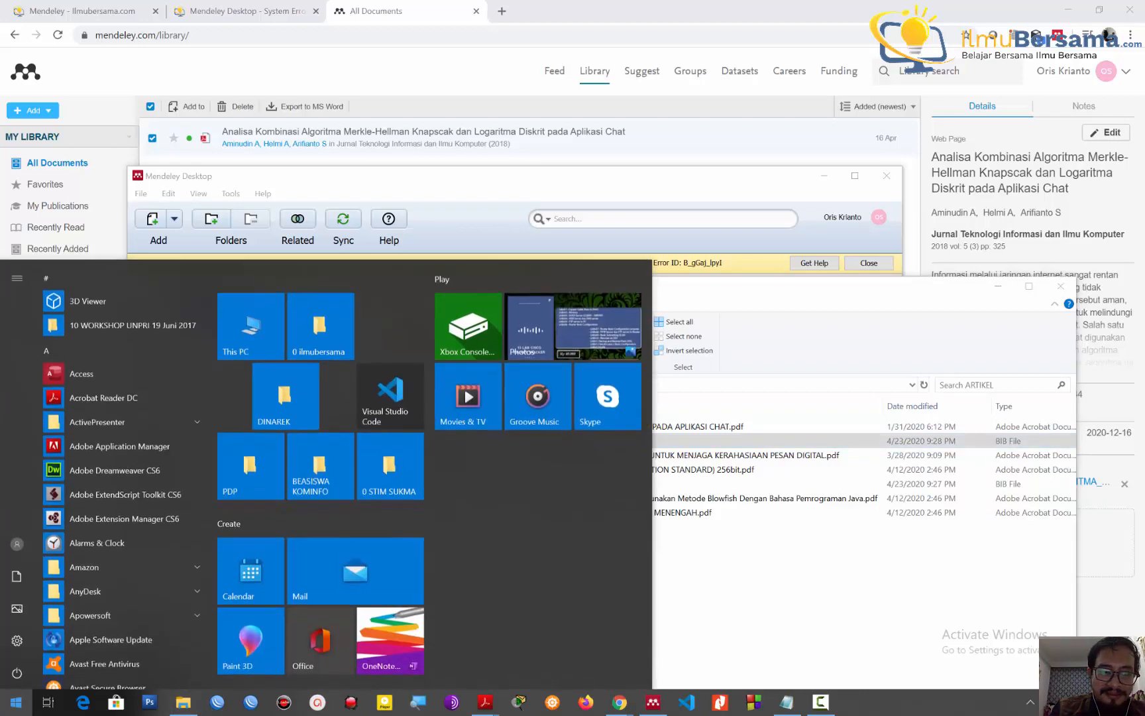
{"action": "type", "text": "notepad"}
{"action": "key", "text": "Return"}
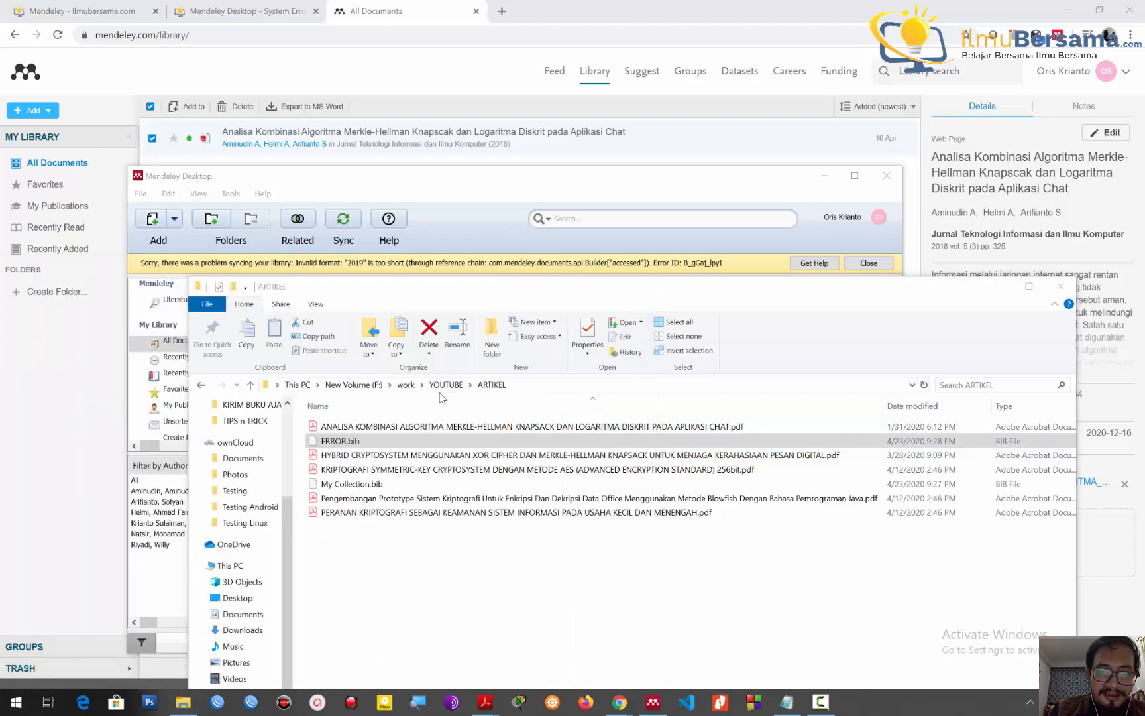
{"action": "left_click_drag", "start_coordinate": [346, 441], "coordinate": [610, 451]}
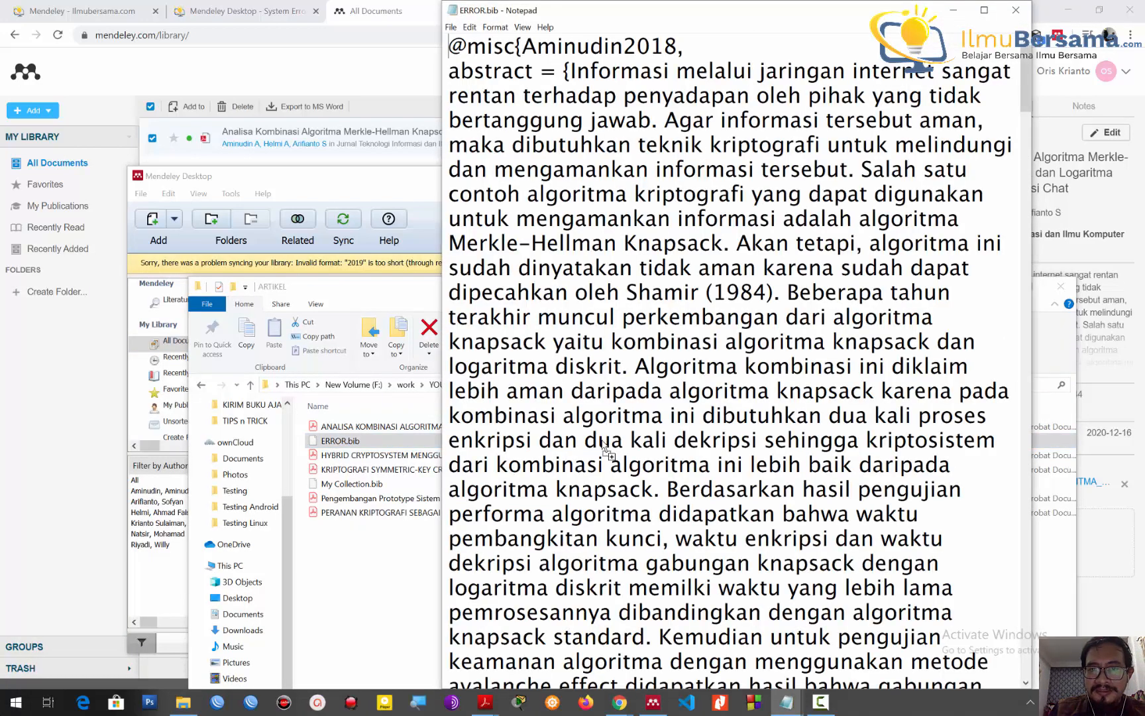
Set the Notepad font size to 12 and maximise the ERROR.bib window
{"action": "left_click", "coordinate": [509, 31]}
{"action": "left_click", "coordinate": [509, 56]}
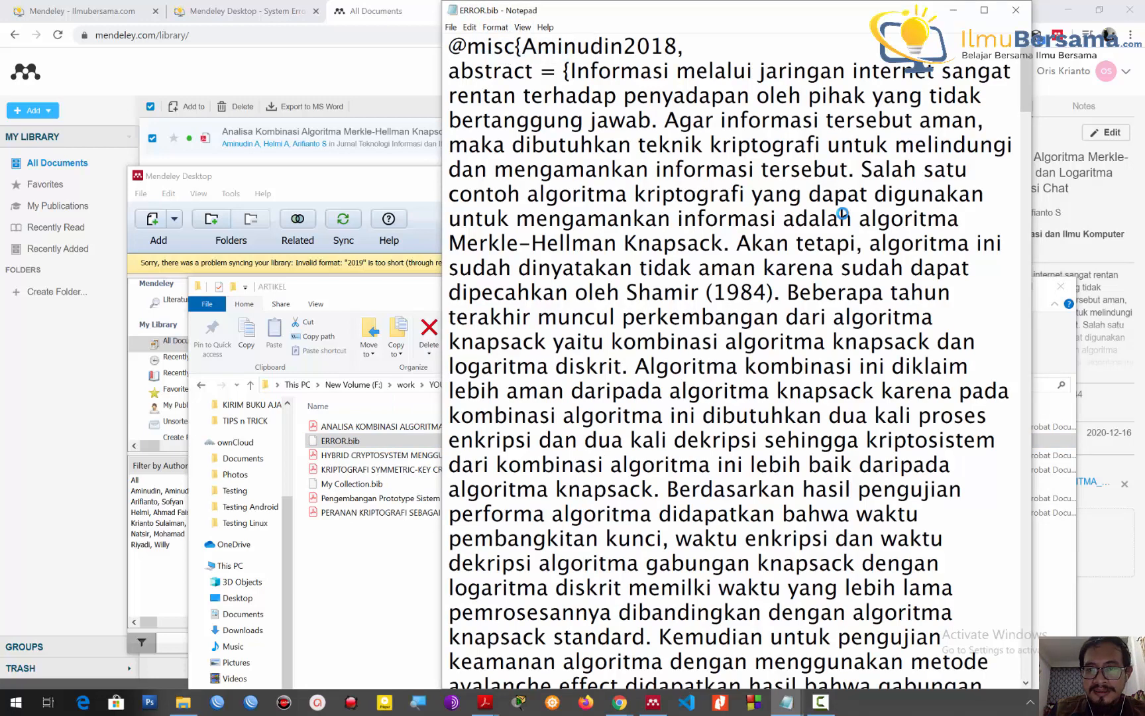
{"action": "scroll", "coordinate": [719, 199], "scroll_direction": "up", "scroll_amount": 3}
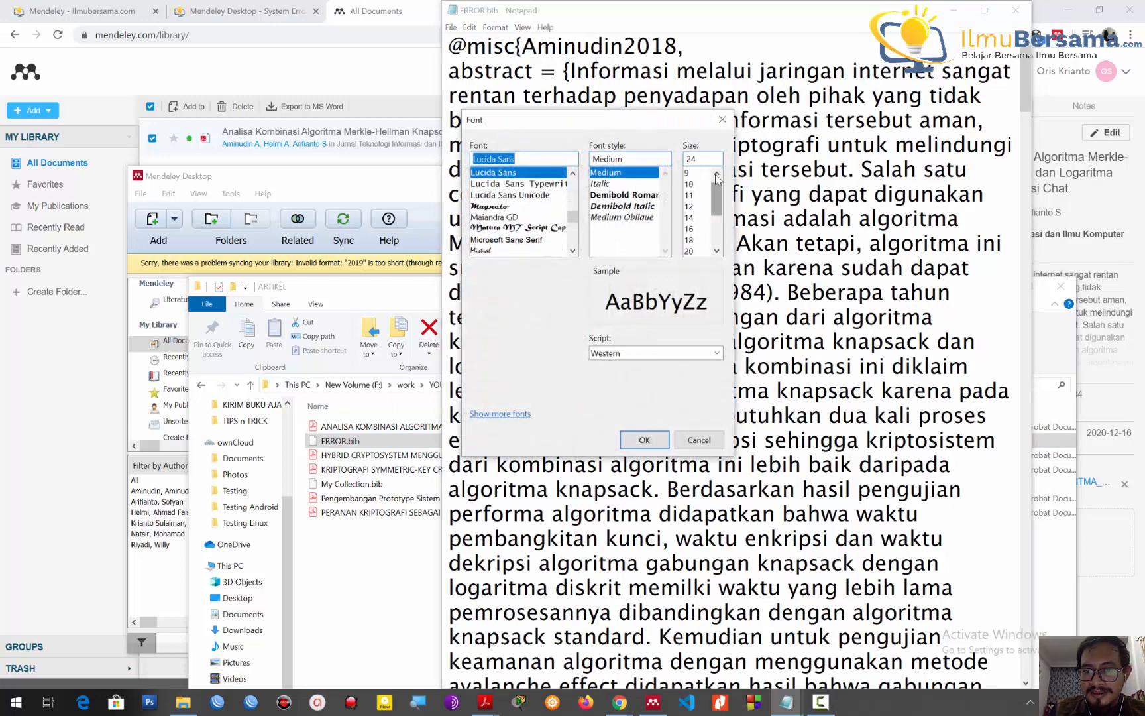
{"action": "left_click", "coordinate": [694, 195]}
{"action": "left_click", "coordinate": [695, 175]}
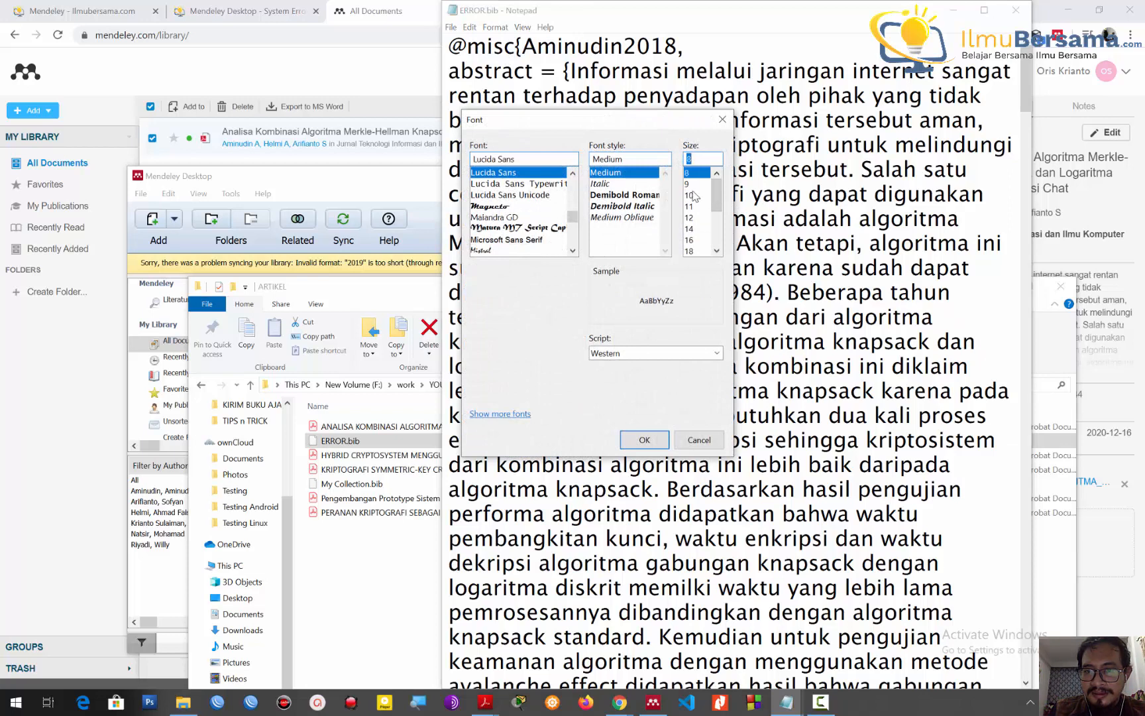
{"action": "left_click", "coordinate": [695, 197]}
{"action": "left_click", "coordinate": [695, 217]}
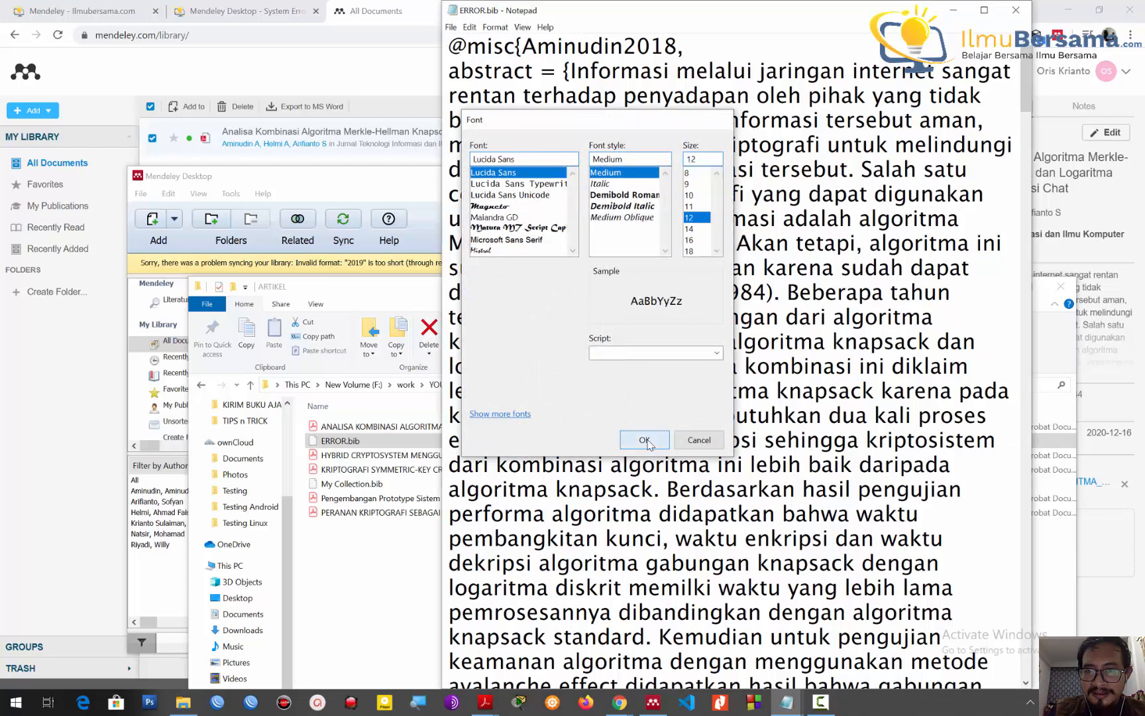
{"action": "left_click", "coordinate": [646, 441]}
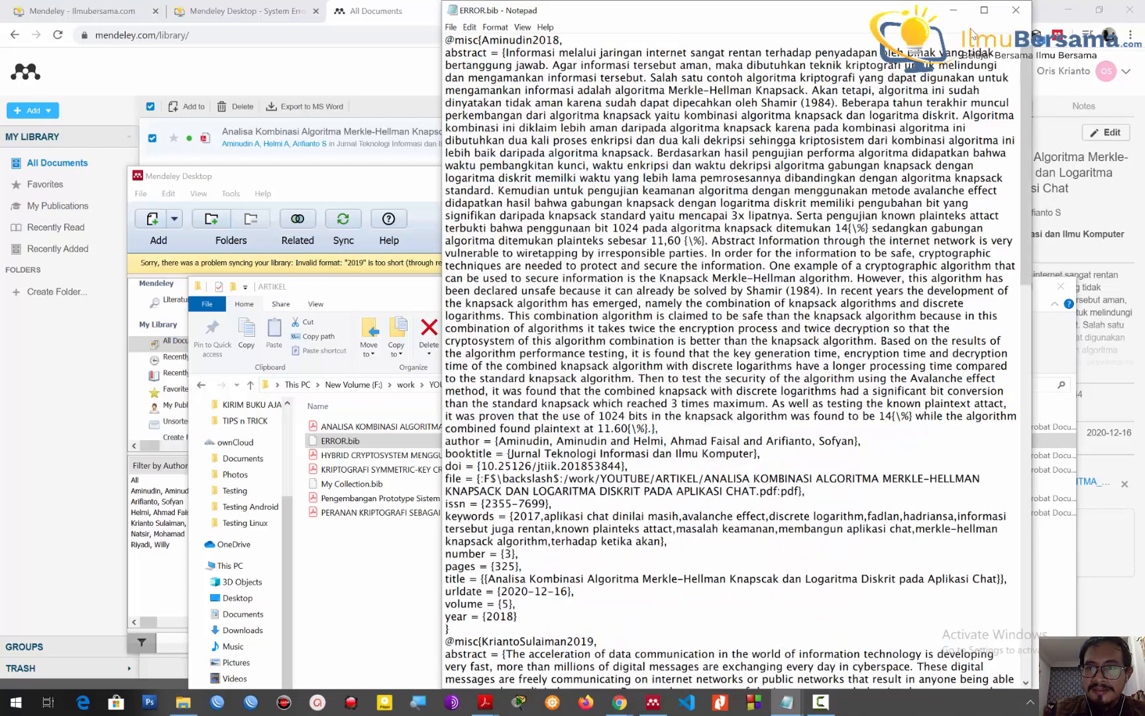
{"action": "left_click", "coordinate": [984, 10]}
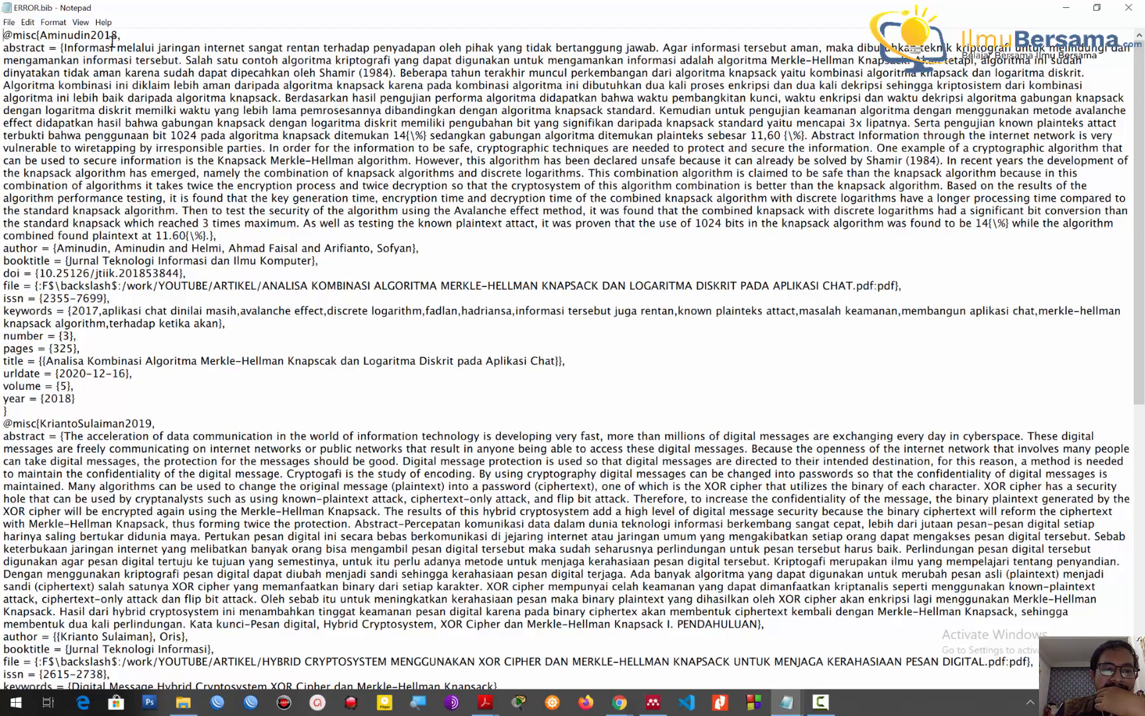
Insert a blank line after the first and after the second BibTeX entry in ERROR.bib to separate the records
{"action": "left_click", "coordinate": [27, 410]}
{"action": "key", "text": "Return"}
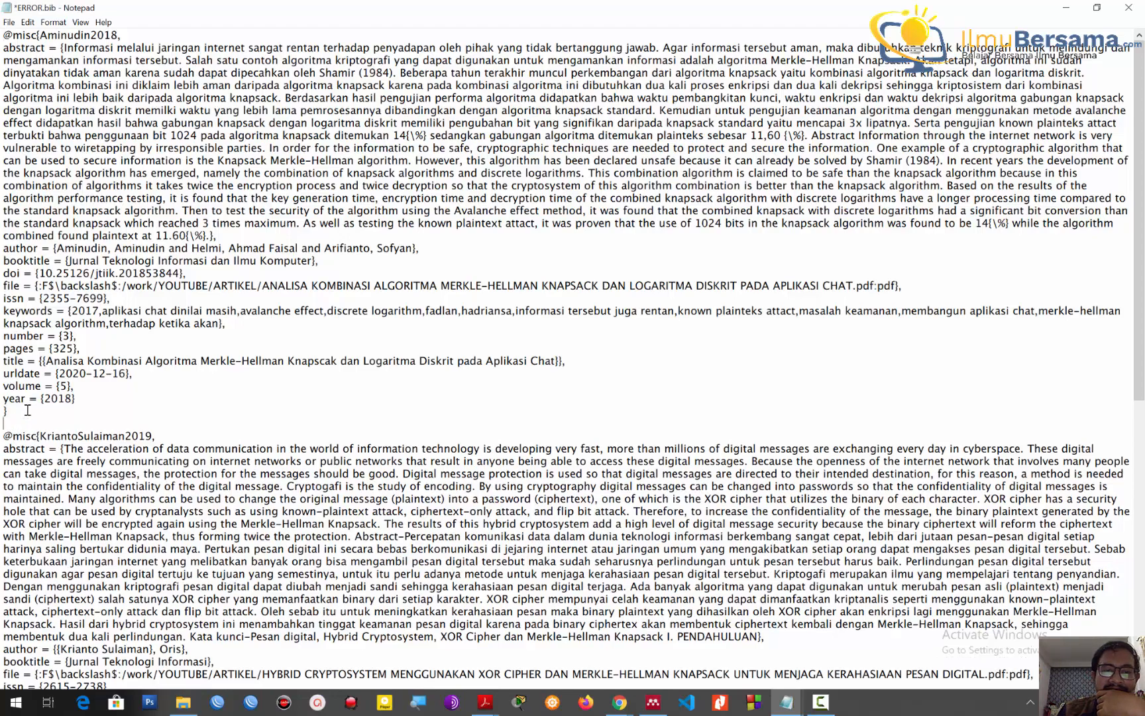
{"action": "left_click_drag", "start_coordinate": [1140, 397], "coordinate": [1141, 579]}
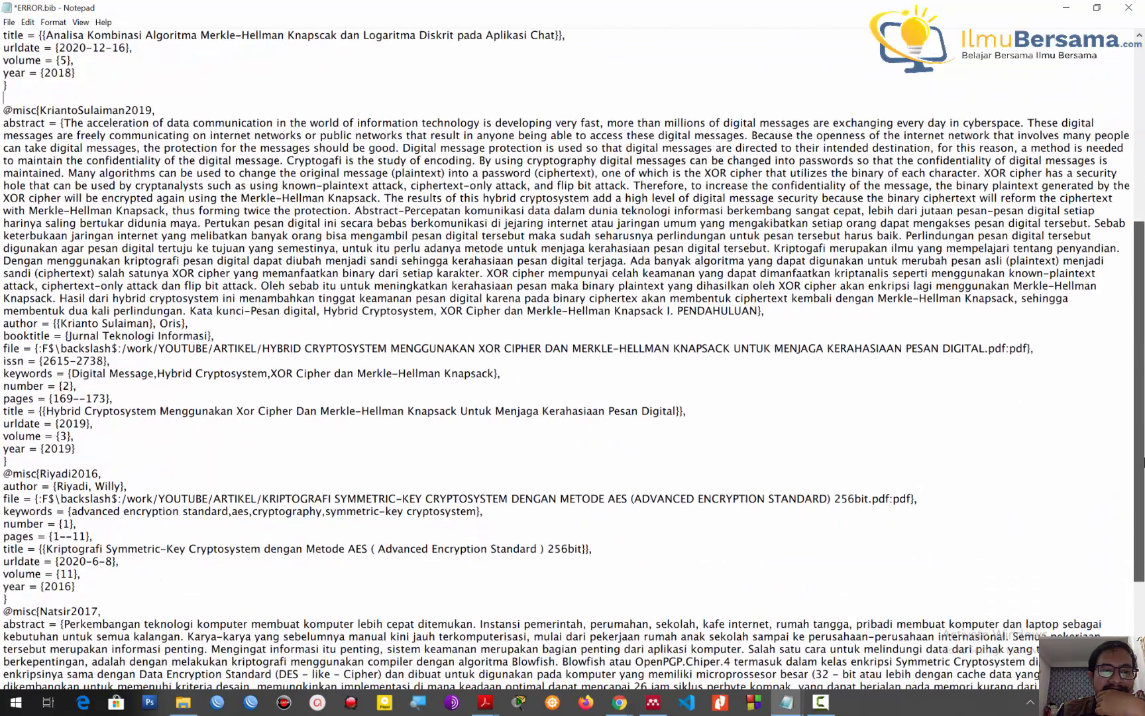
{"action": "left_click", "coordinate": [70, 457]}
{"action": "key", "text": "Return"}
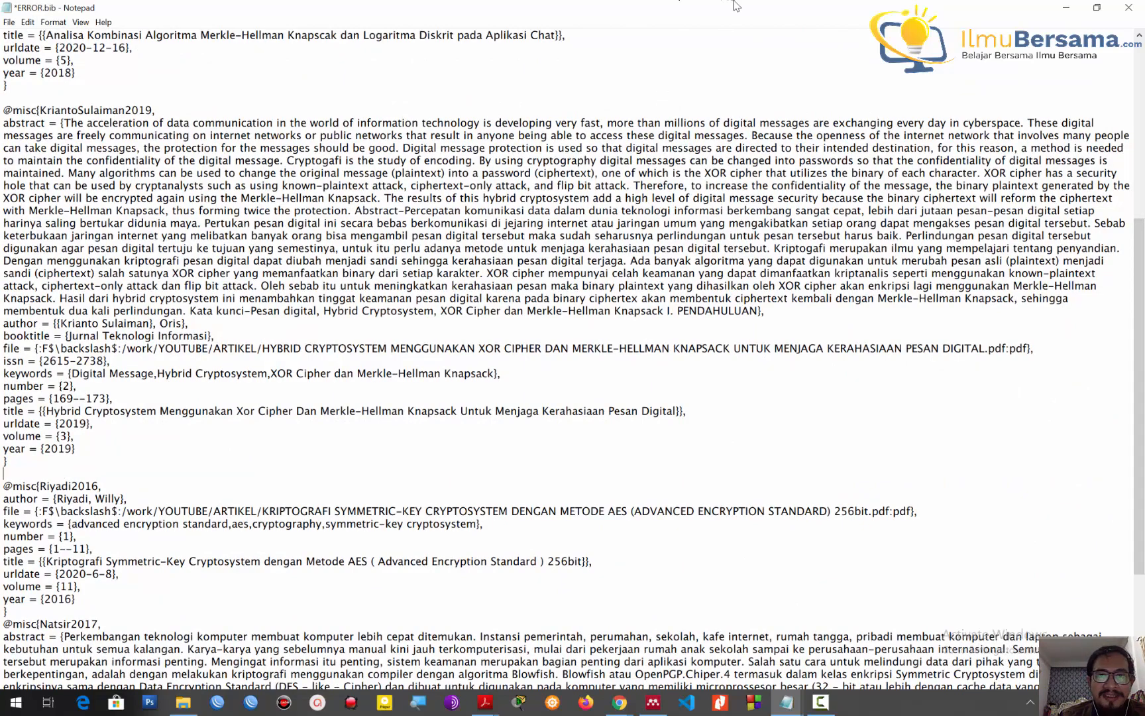
Arrange the ERROR.bib window in front of a maximised Mendeley Desktop window, with the ARTIKEL folder window minimised
{"action": "left_click_drag", "start_coordinate": [736, 7], "coordinate": [510, 277]}
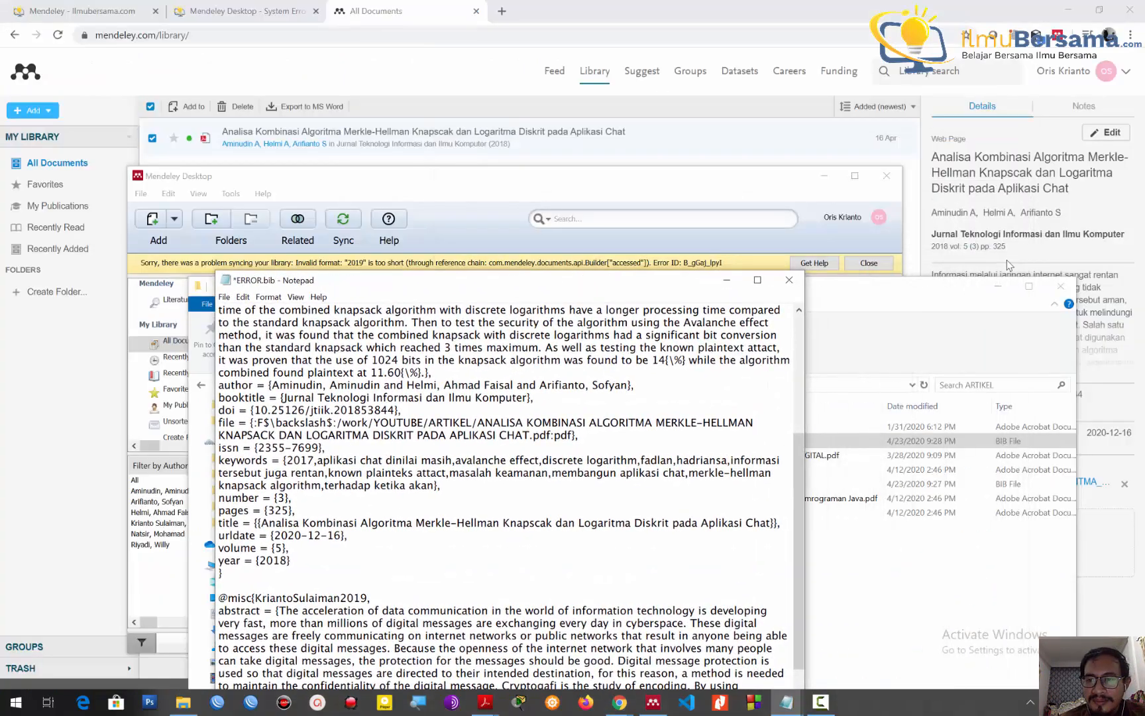
{"action": "left_click", "coordinate": [994, 282]}
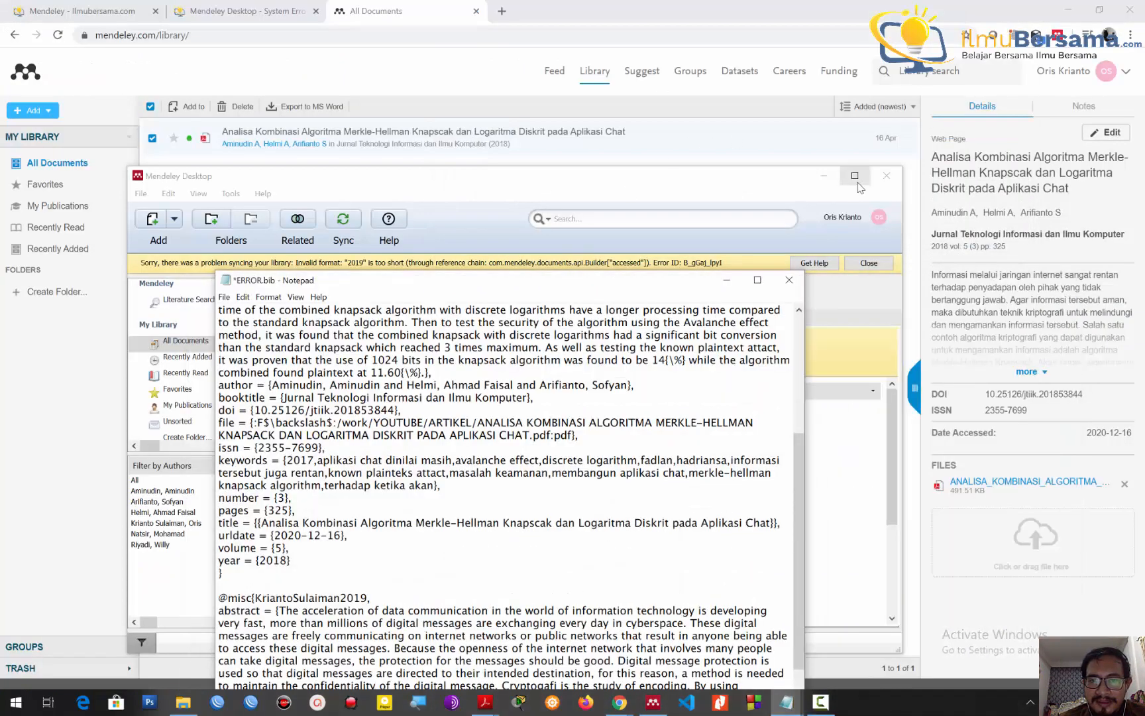
{"action": "left_click", "coordinate": [854, 176]}
{"action": "left_click", "coordinate": [787, 701]}
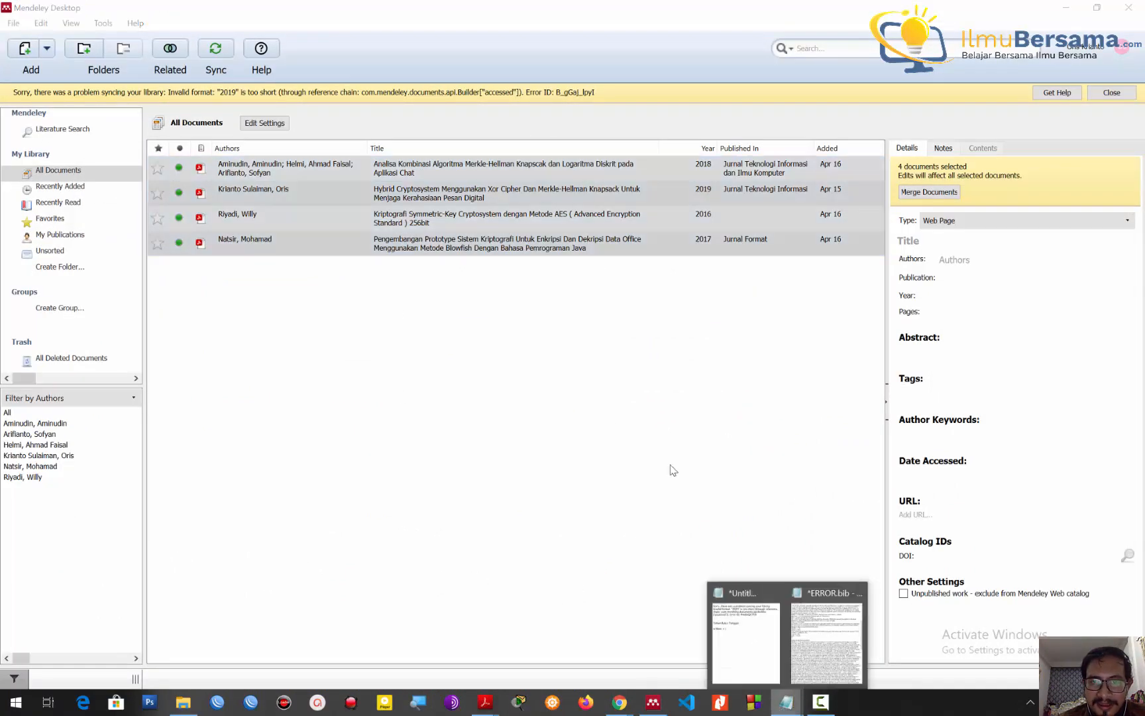
{"action": "left_click", "coordinate": [844, 626]}
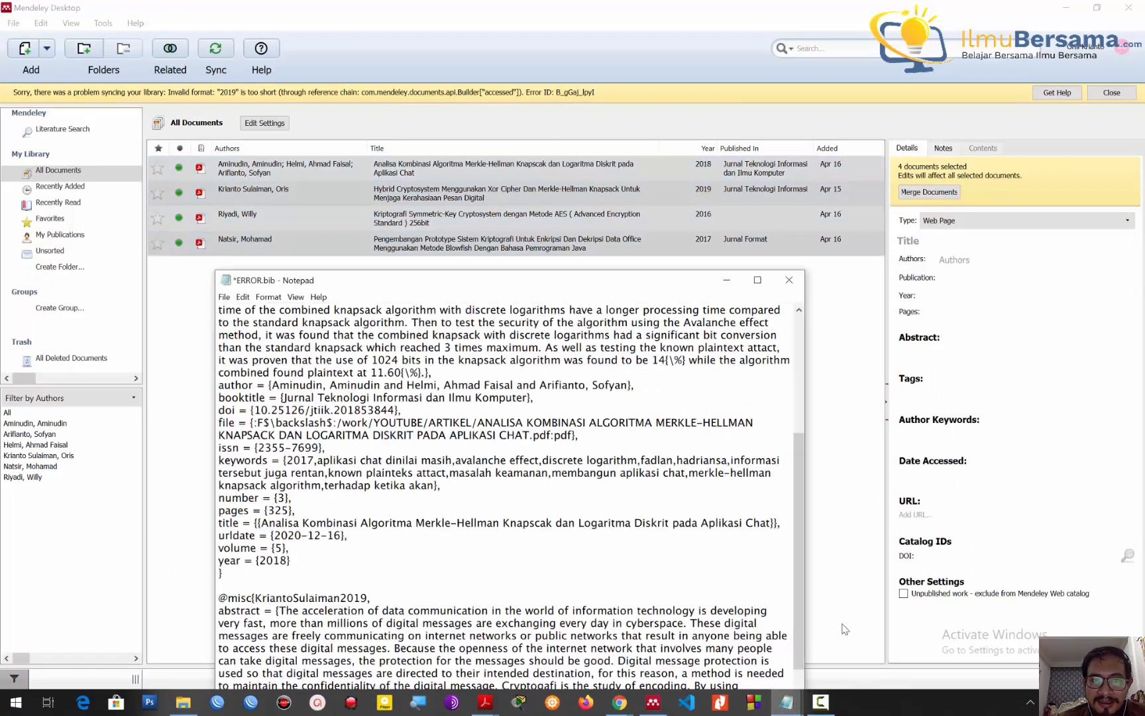
Compare the fields of the first BibTeX entry in ERROR.bib with the details of the same document in Mendeley Desktop
{"action": "left_click", "coordinate": [333, 171]}
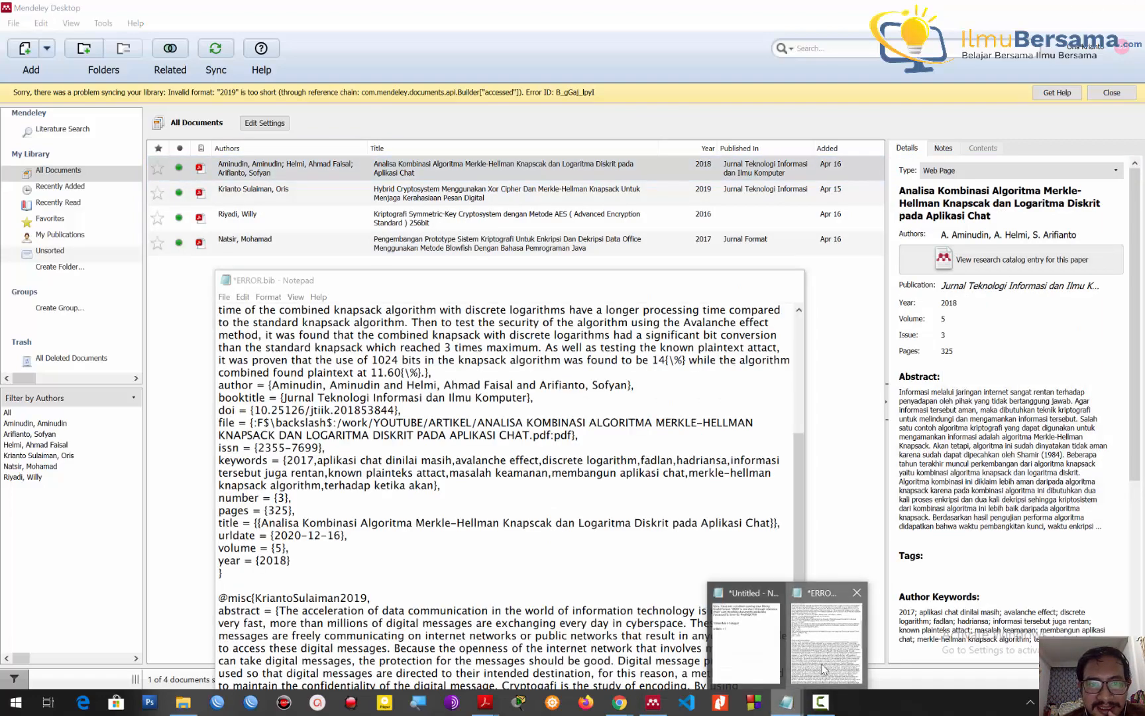
{"action": "left_click", "coordinate": [821, 662]}
{"action": "key", "text": "ctrl+a"}
{"action": "left_click", "coordinate": [349, 384]}
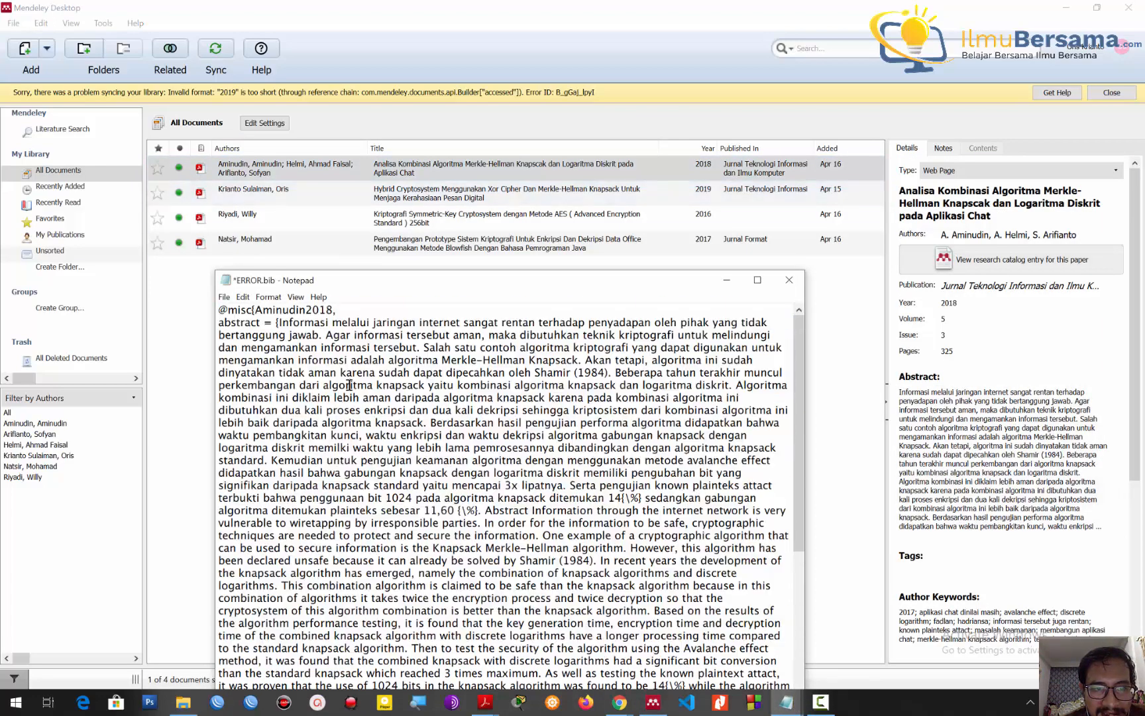
{"action": "left_click_drag", "start_coordinate": [263, 308], "coordinate": [593, 572]}
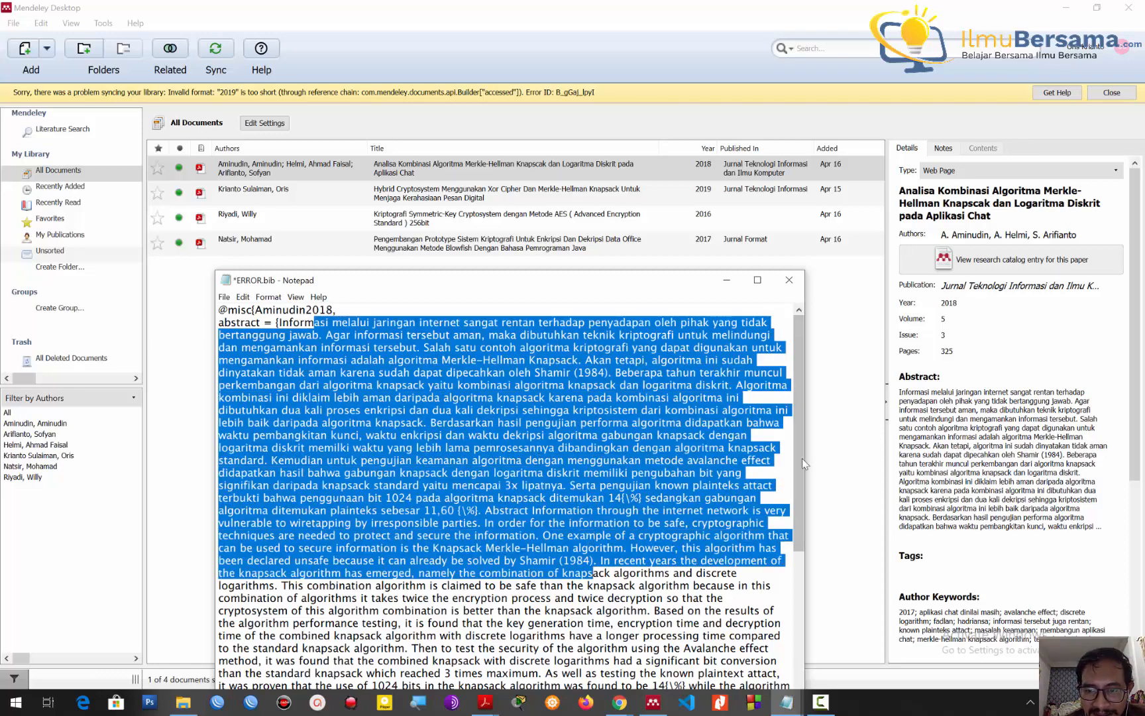
{"action": "left_click_drag", "start_coordinate": [807, 482], "coordinate": [804, 600]}
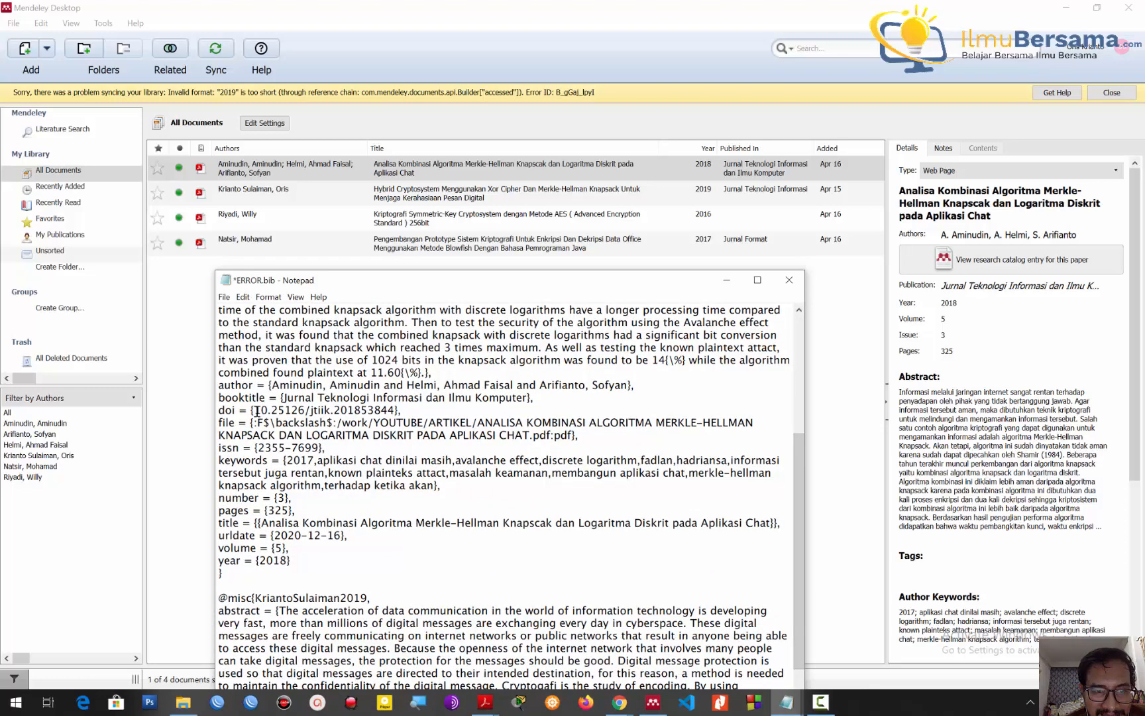
{"action": "left_click_drag", "start_coordinate": [257, 410], "coordinate": [342, 422]}
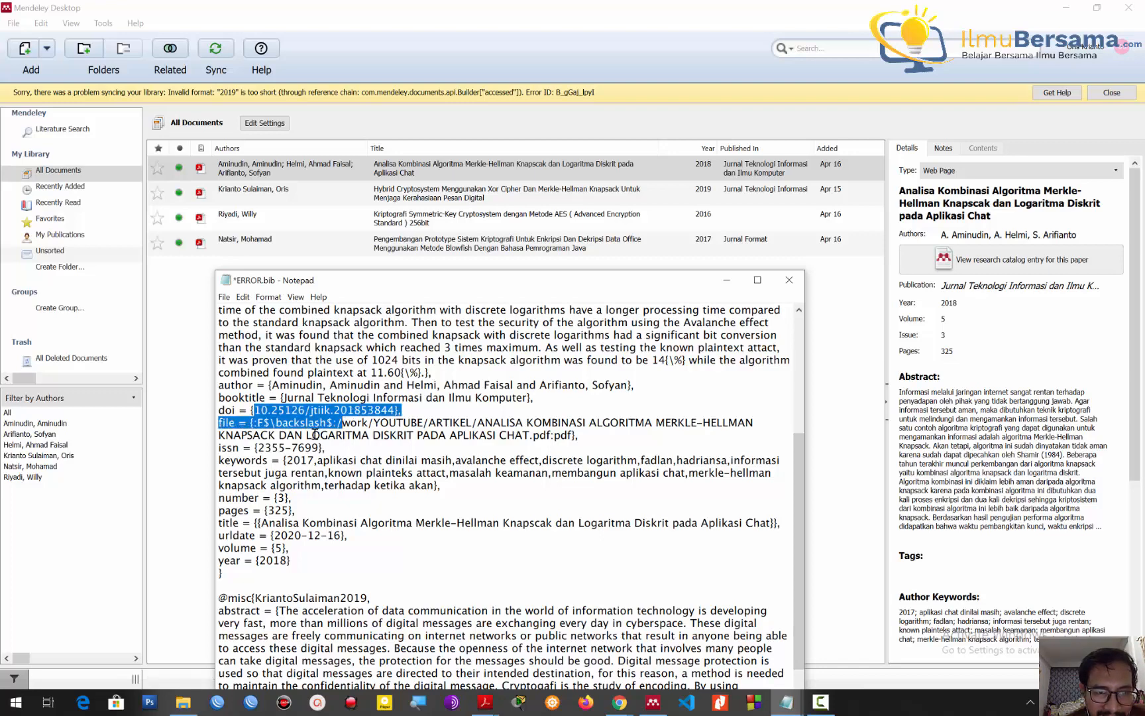
{"action": "left_click_drag", "start_coordinate": [278, 447], "coordinate": [304, 446]}
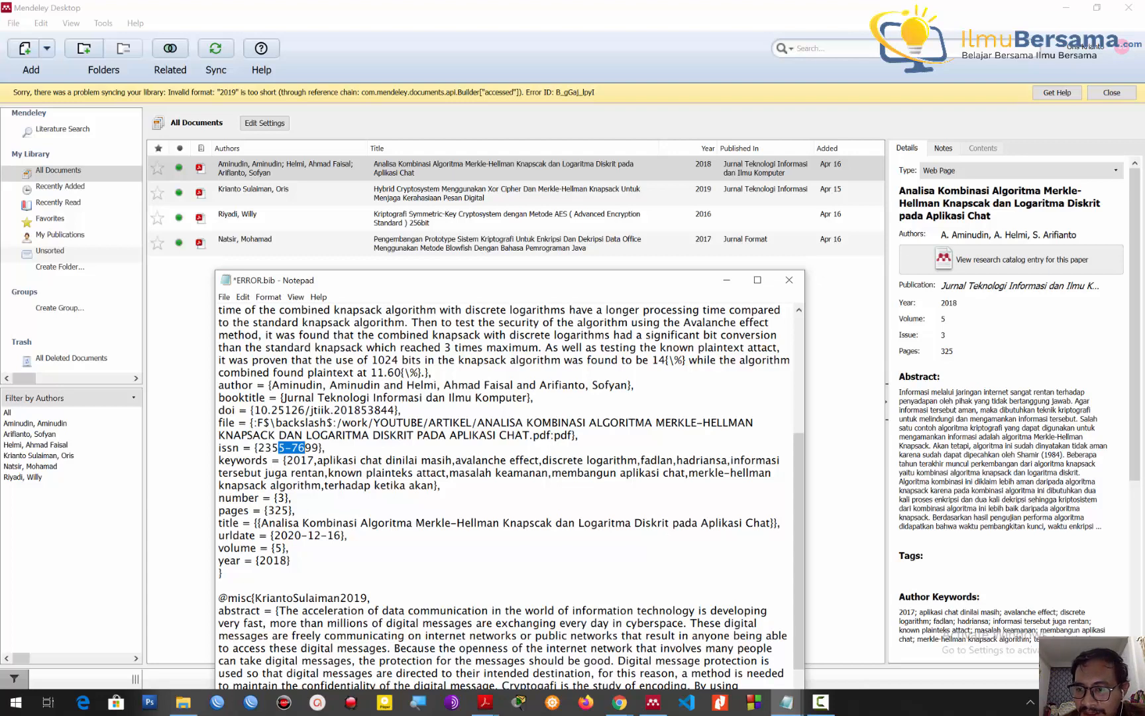
{"action": "left_click_drag", "start_coordinate": [1139, 391], "coordinate": [1140, 547]}
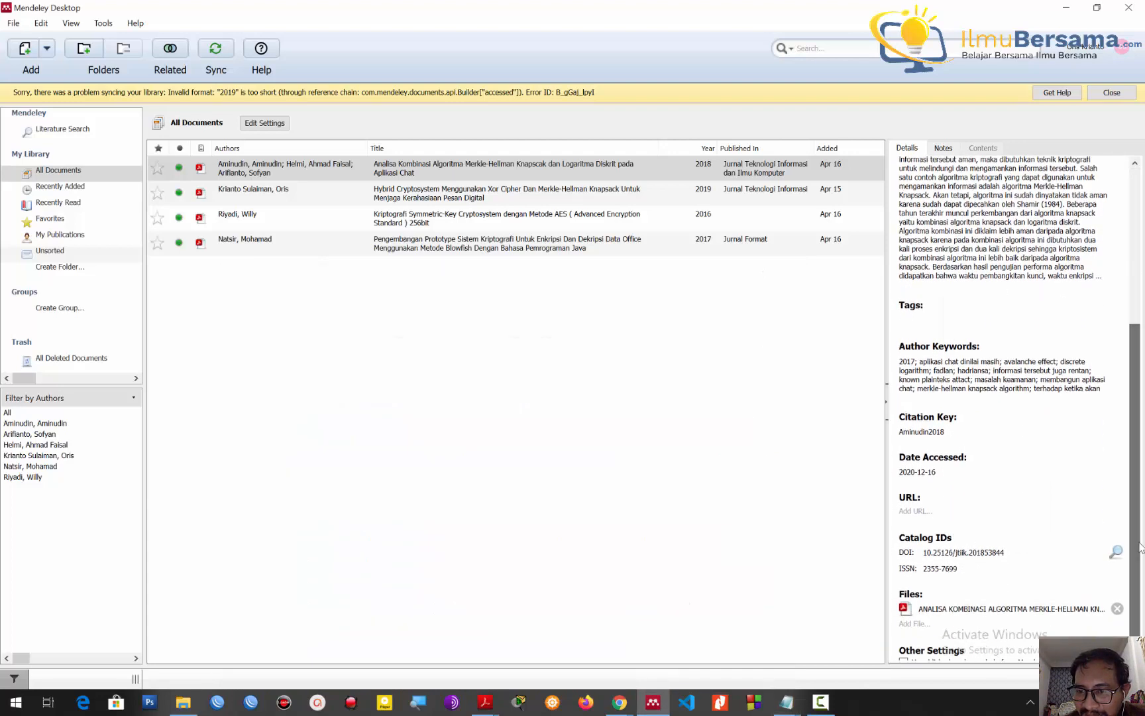
{"action": "left_click", "coordinate": [786, 701]}
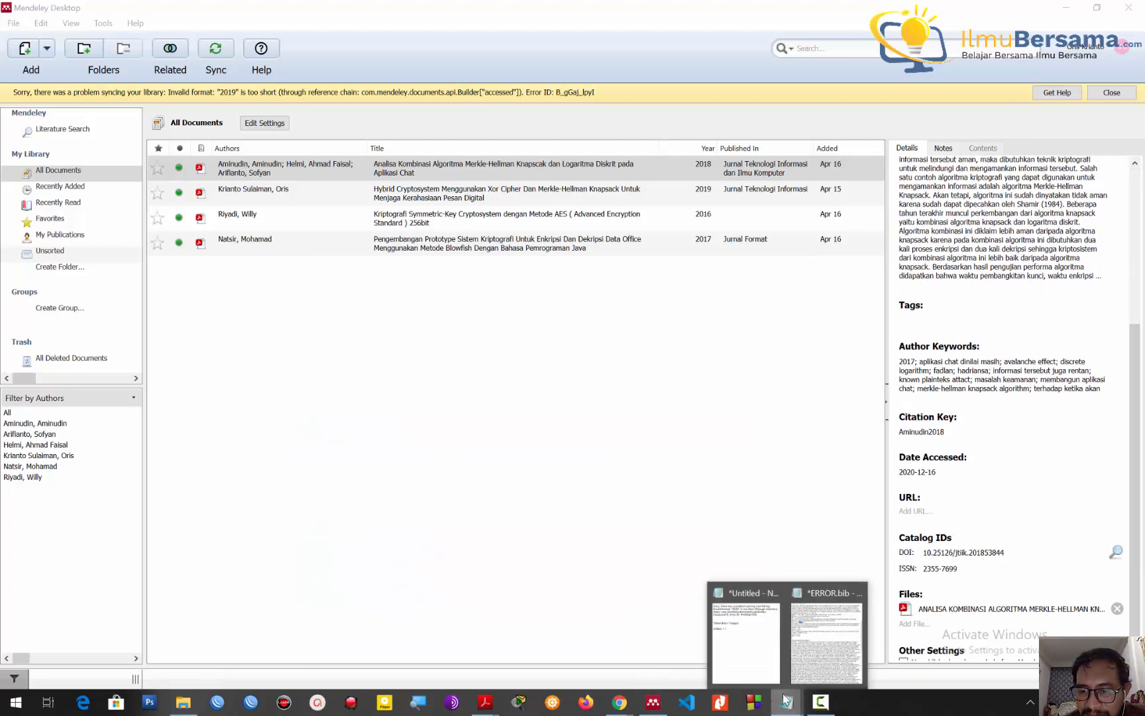
{"action": "left_click", "coordinate": [814, 650]}
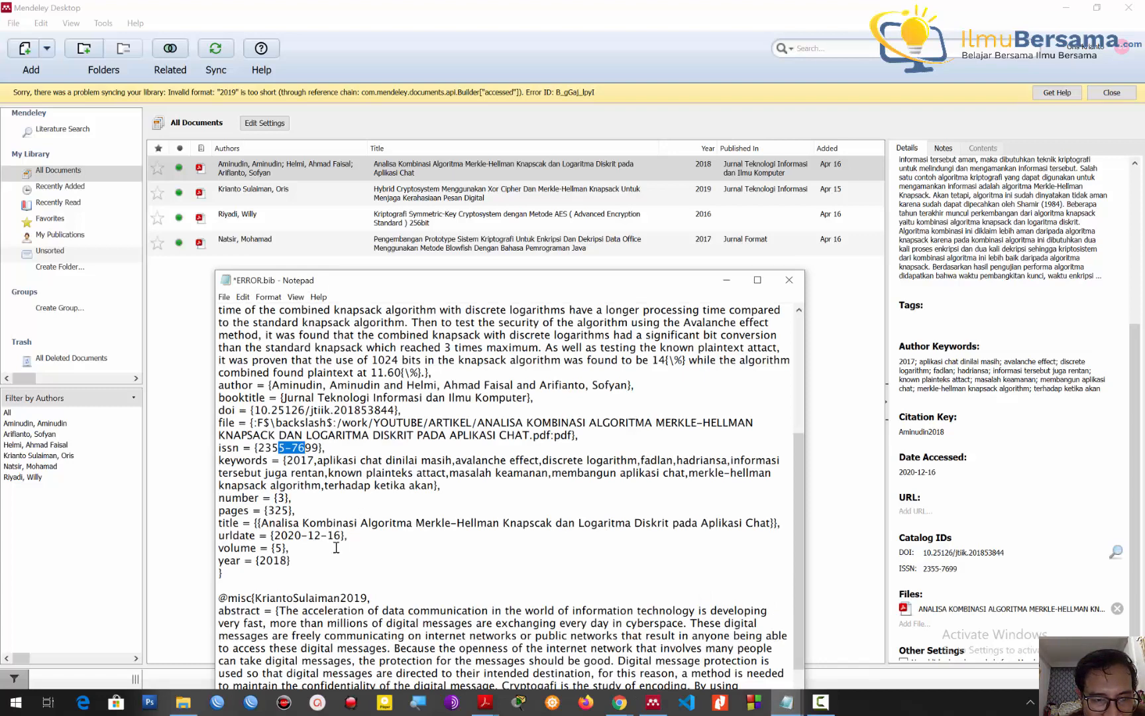
Search ERROR.bib downward for "urldate" starting from the first entry, with the Notepad window maximised
{"action": "left_click_drag", "start_coordinate": [219, 536], "coordinate": [259, 536]}
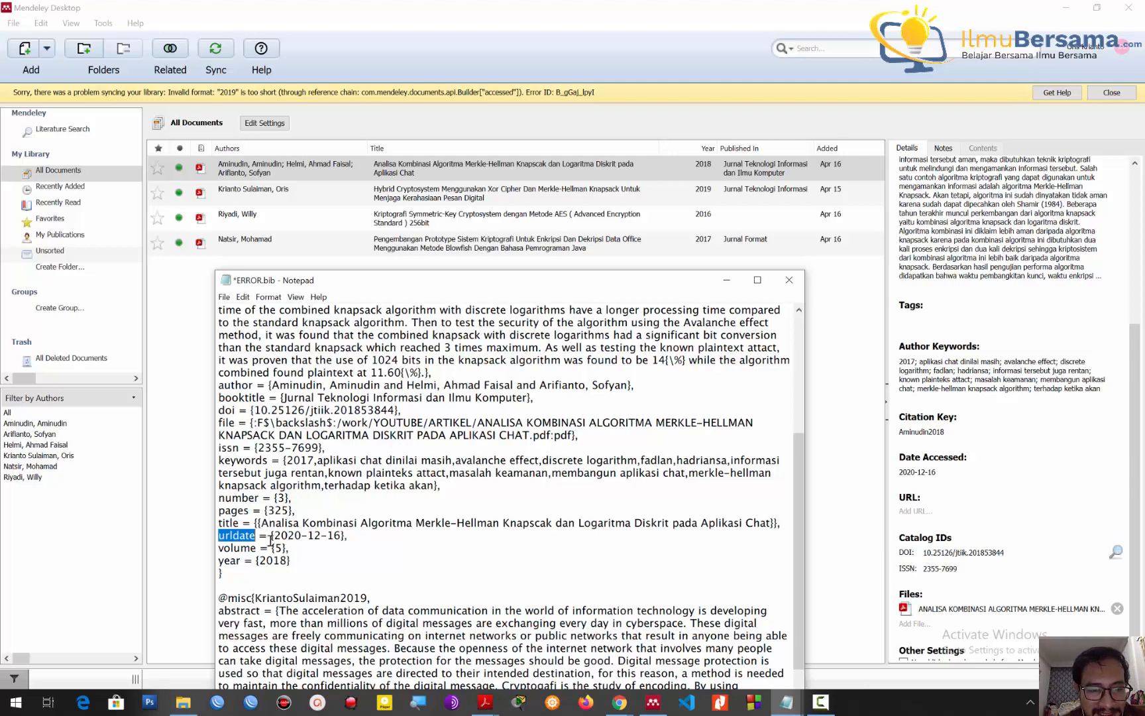
{"action": "double_click", "coordinate": [248, 538]}
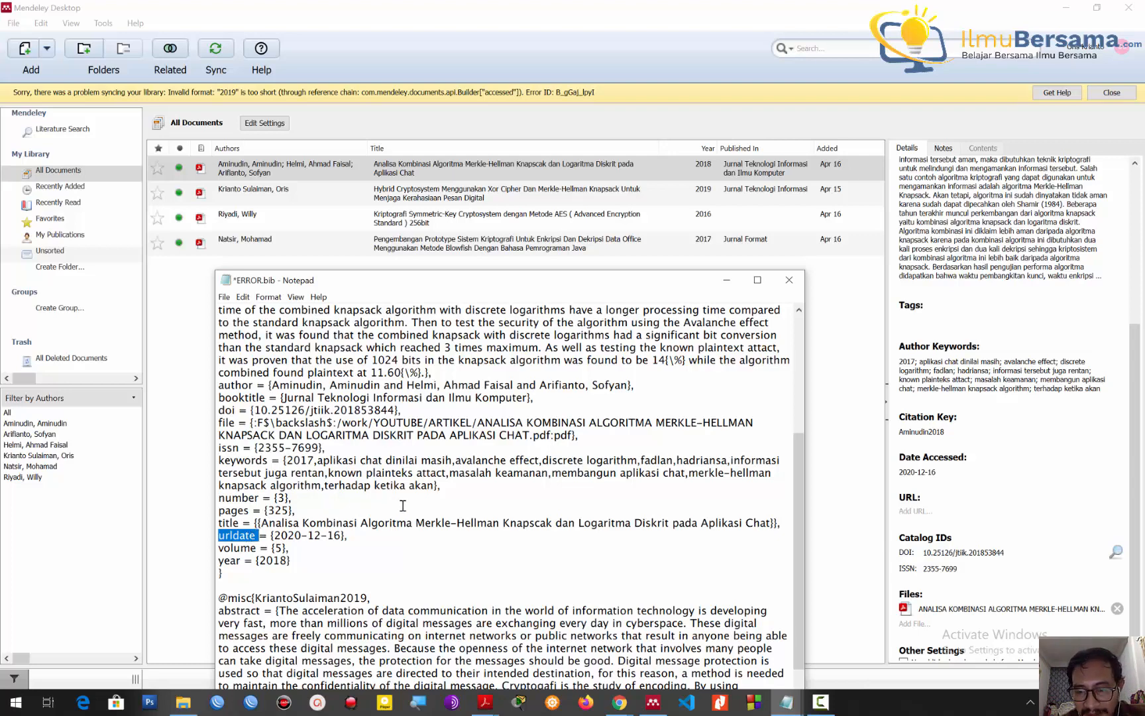
{"action": "key", "text": "ctrl+f"}
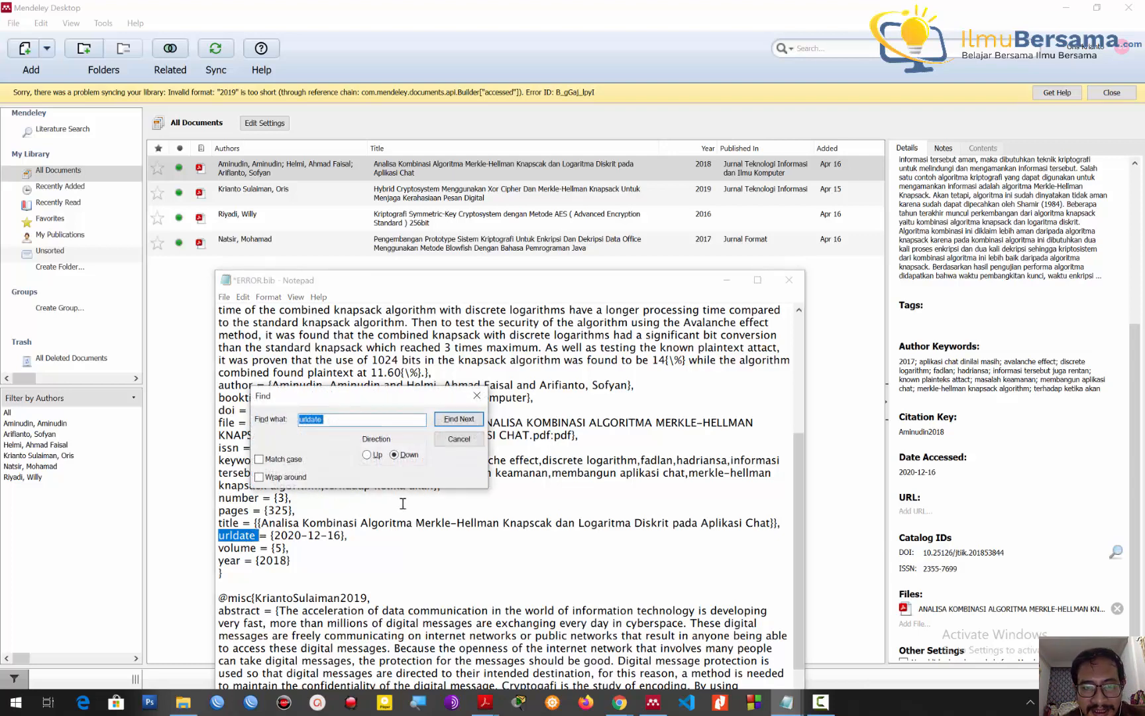
{"action": "left_click_drag", "start_coordinate": [372, 398], "coordinate": [532, 327]}
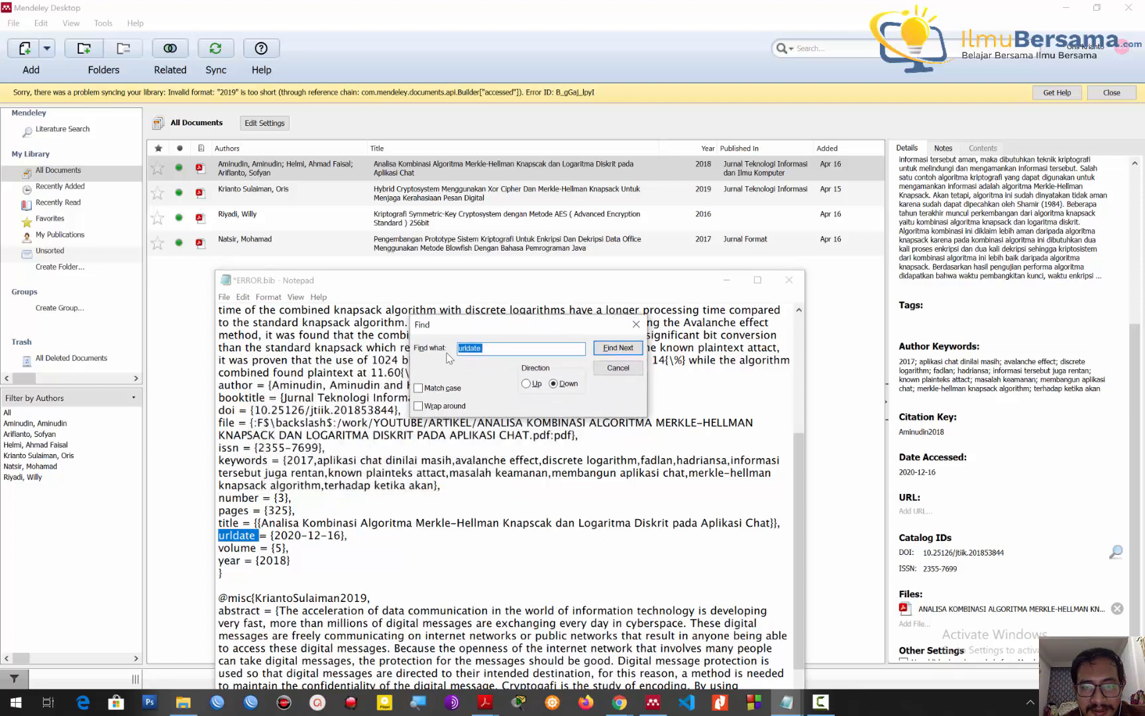
{"action": "left_click", "coordinate": [497, 350]}
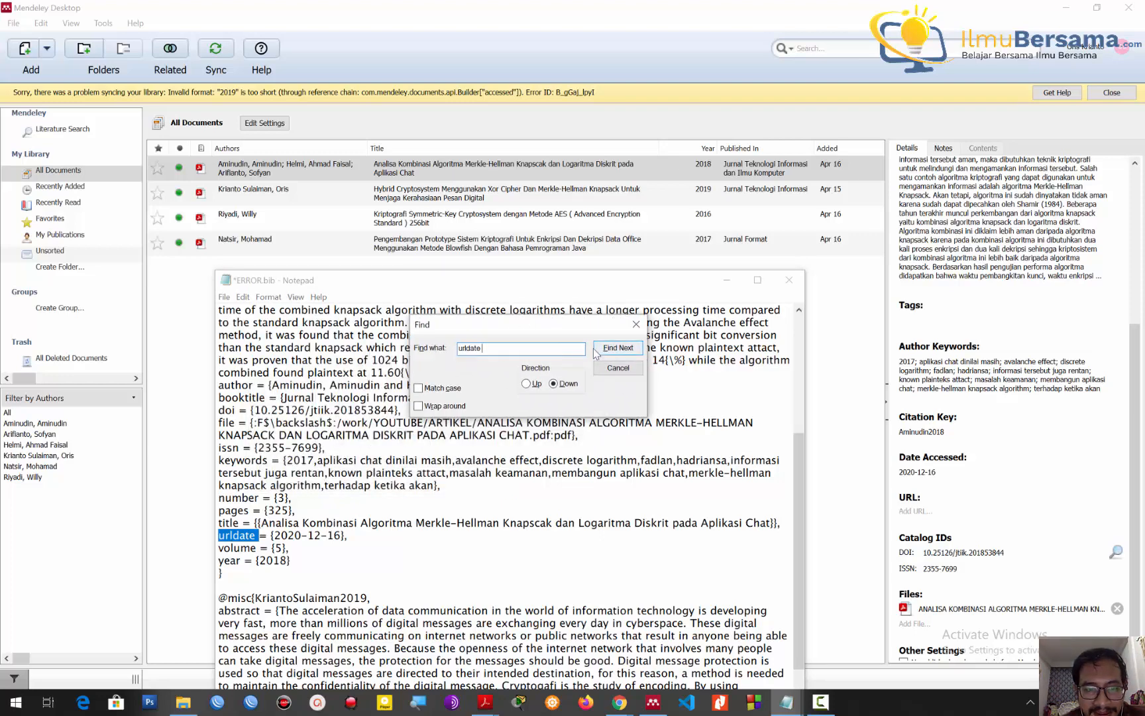
{"action": "left_click", "coordinate": [617, 348]}
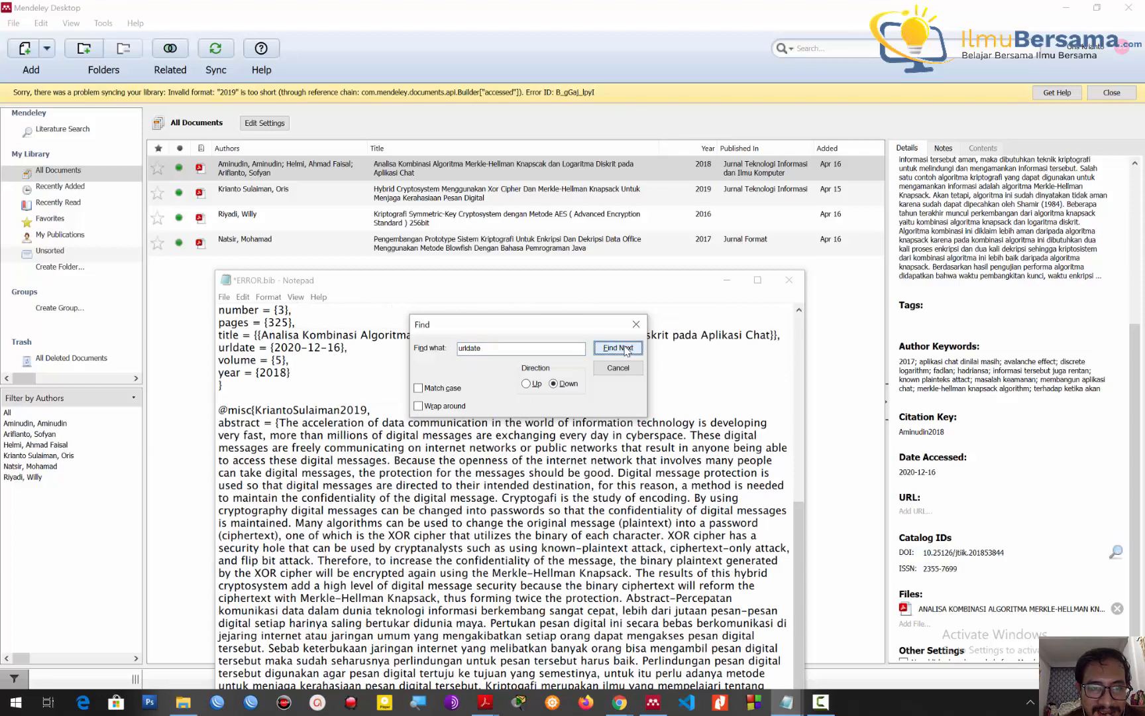
{"action": "left_click", "coordinate": [757, 279]}
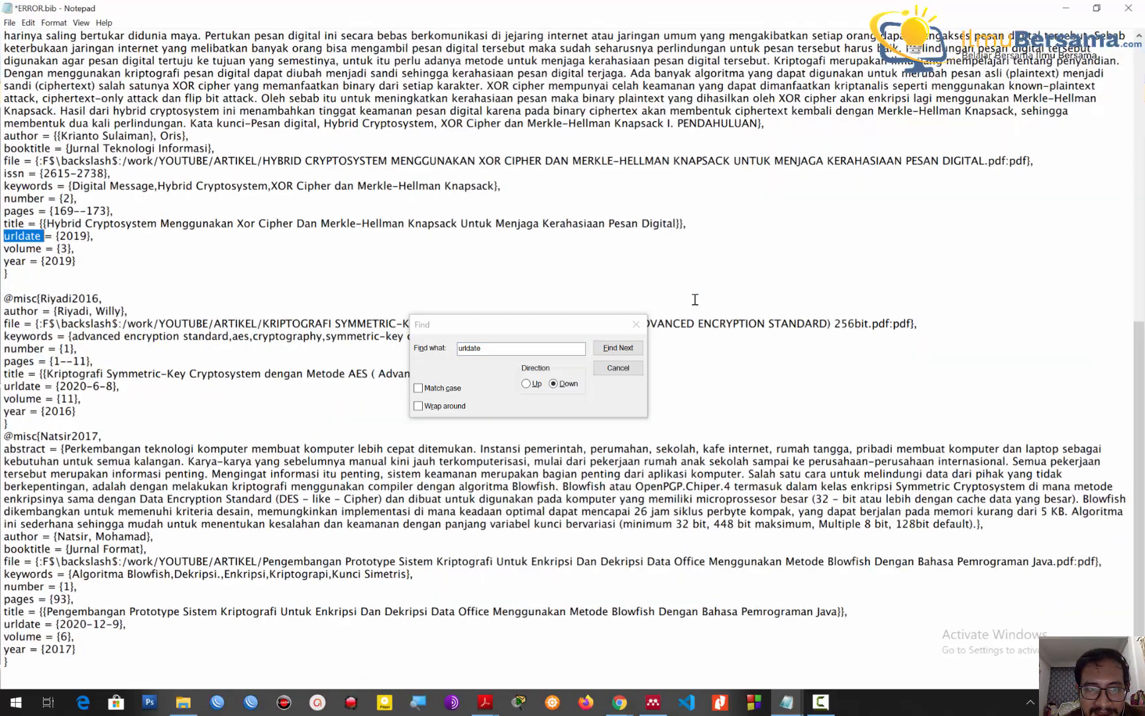
{"action": "left_click_drag", "start_coordinate": [523, 328], "coordinate": [354, 267]}
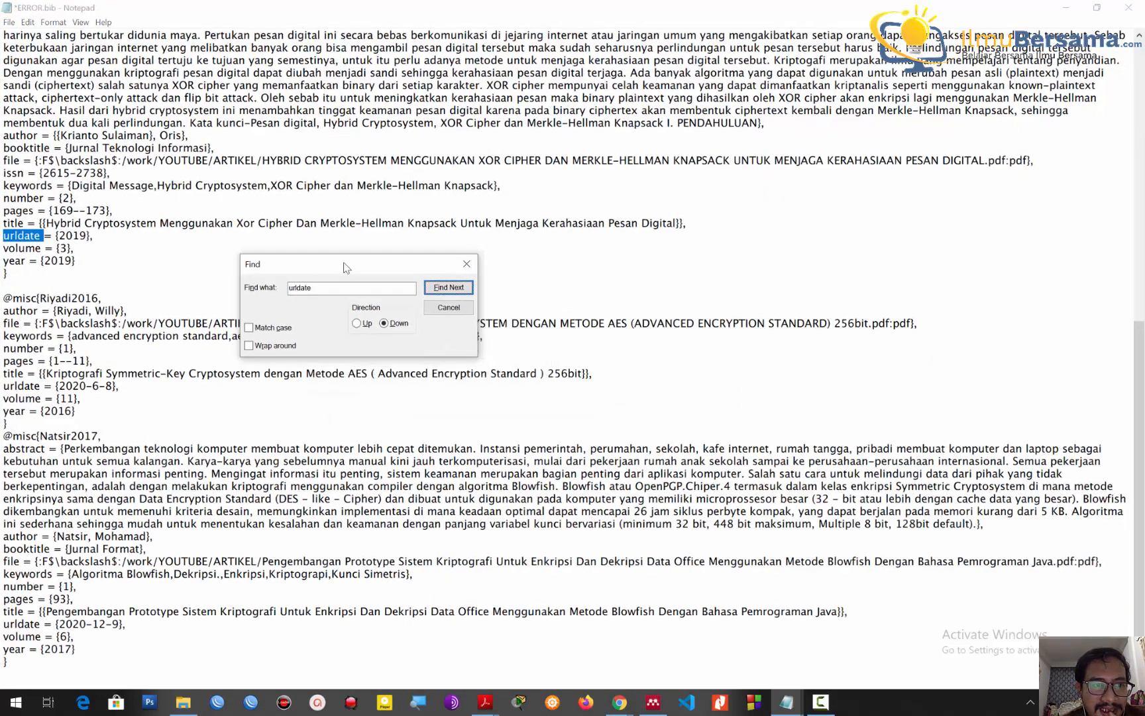
Compare the urldate formats of the second and third entries and continue the downward search to the end of the file
{"action": "mouse_move", "coordinate": [89, 237]}
{"action": "left_mouse_down"}
{"action": "mouse_move", "coordinate": [5, 239]}
{"action": "mouse_move", "coordinate": [88, 237]}
{"action": "left_mouse_up"}
{"action": "left_click", "coordinate": [67, 237]}
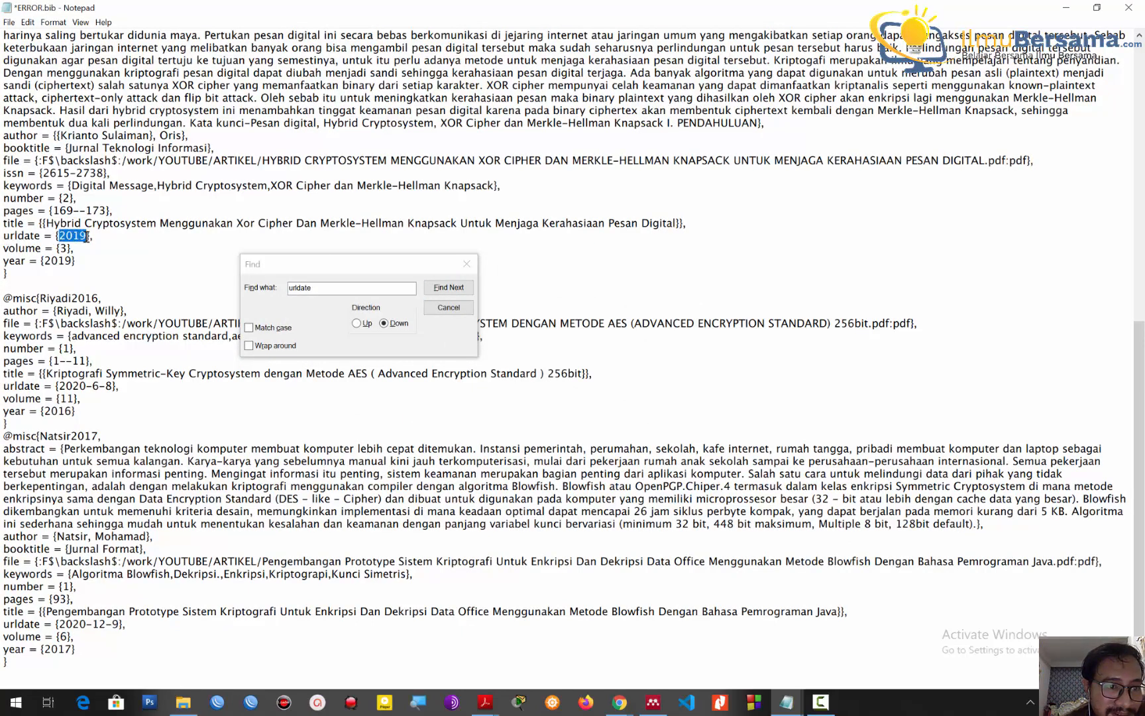
{"action": "left_click_drag", "start_coordinate": [29, 386], "coordinate": [104, 386]}
{"action": "left_click", "coordinate": [441, 288]}
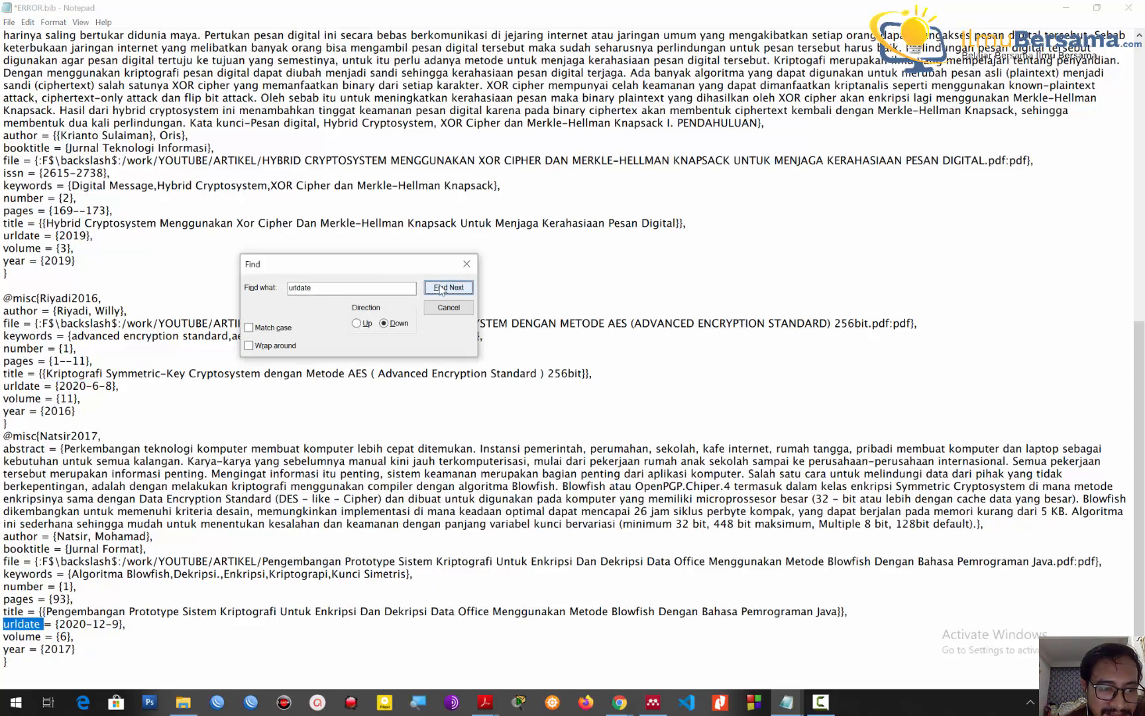
{"action": "left_click", "coordinate": [468, 287]}
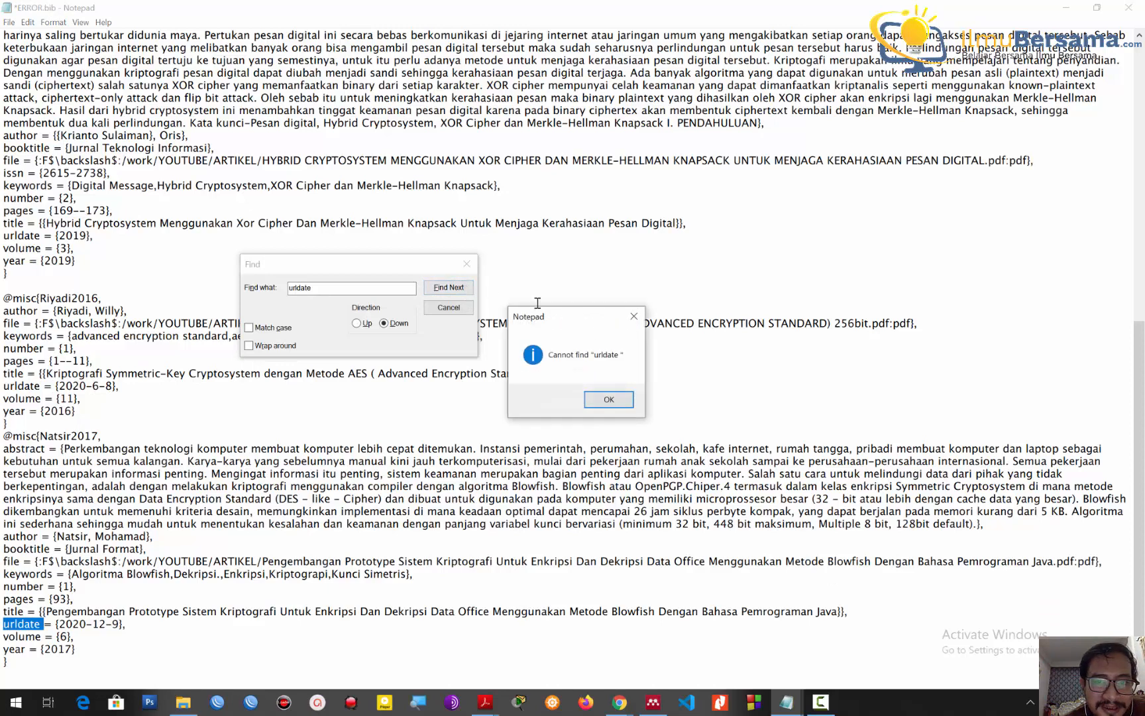
{"action": "left_click", "coordinate": [635, 315]}
Search upward for "urldate" back to the entry with the year-only date and highlight that entry's title
{"action": "left_click", "coordinate": [365, 324]}
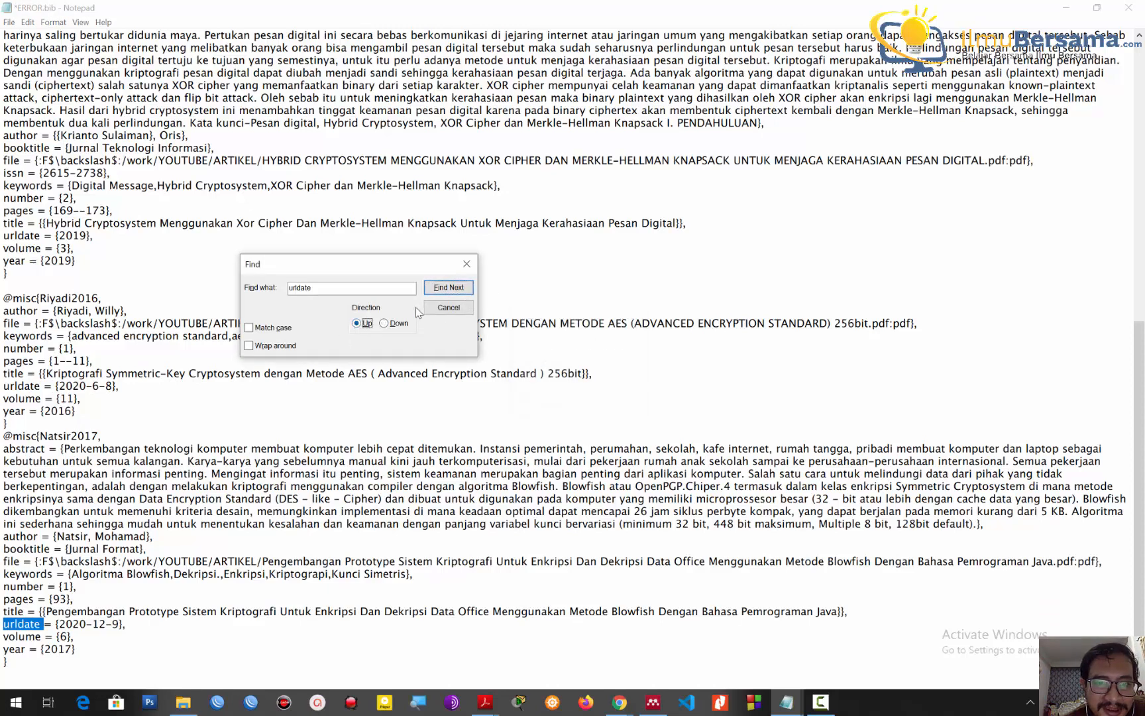
{"action": "left_click", "coordinate": [442, 287]}
{"action": "left_click", "coordinate": [442, 287]}
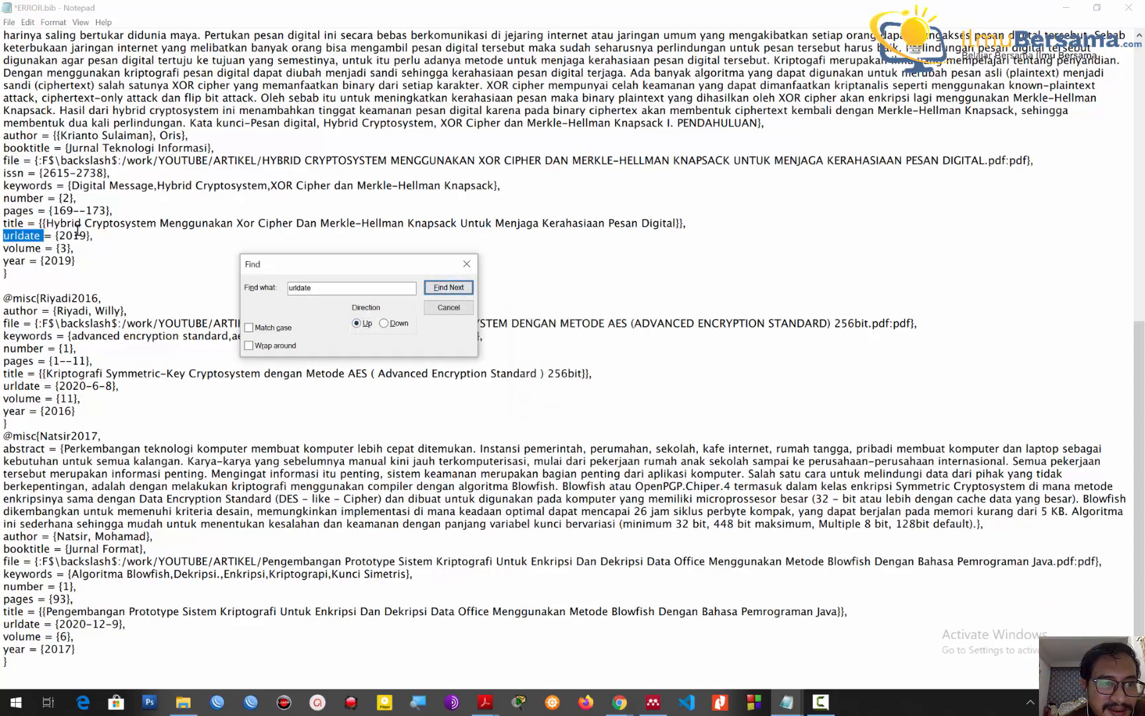
{"action": "left_click_drag", "start_coordinate": [50, 222], "coordinate": [255, 226]}
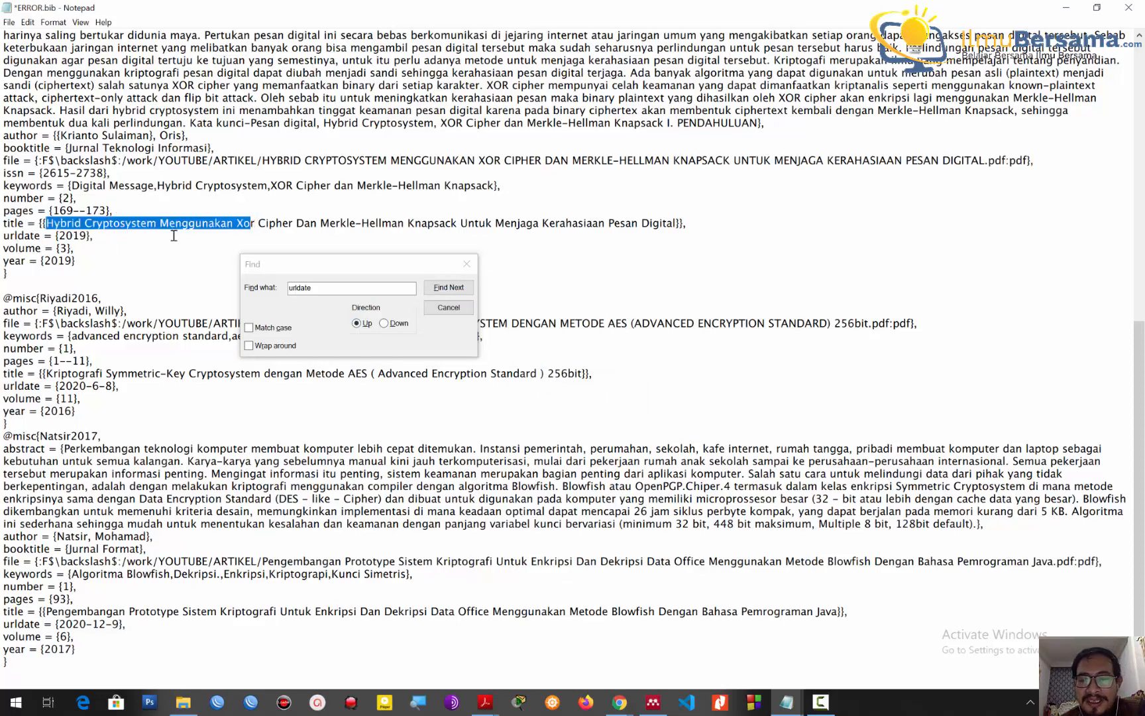
In Mendeley Desktop, set Date Accessed of the Hybrid Cryptosystem document to 2019-06-12 and reselect the document to check it
{"action": "left_click", "coordinate": [653, 701]}
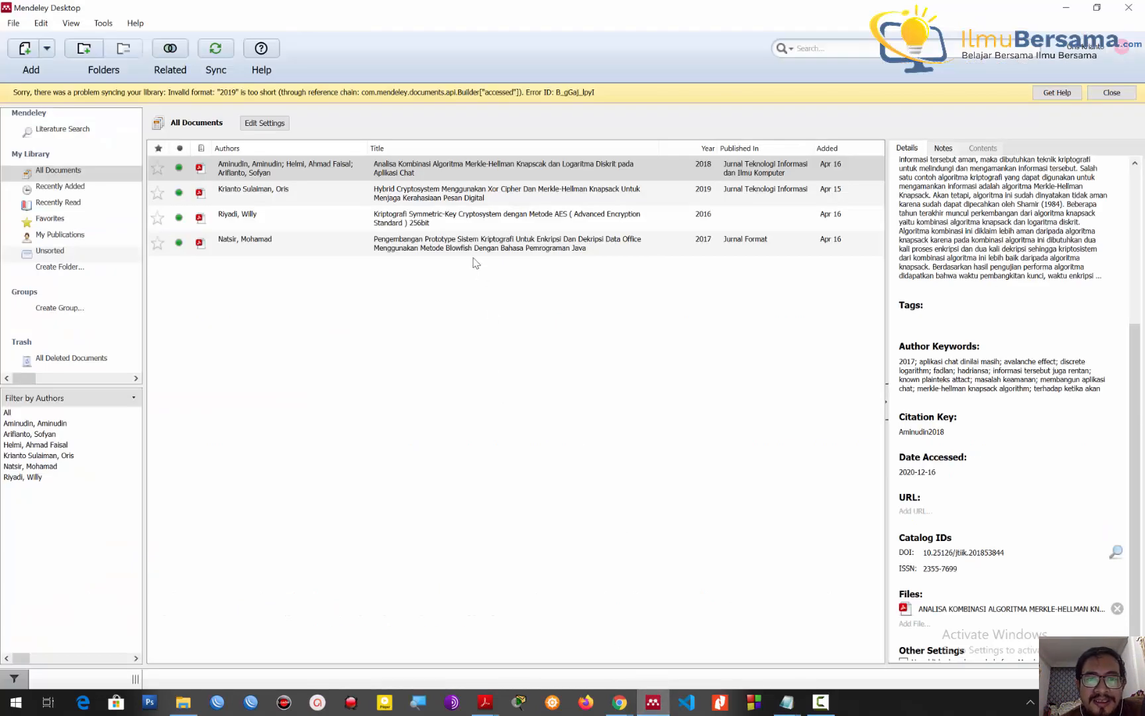
{"action": "left_click", "coordinate": [419, 199]}
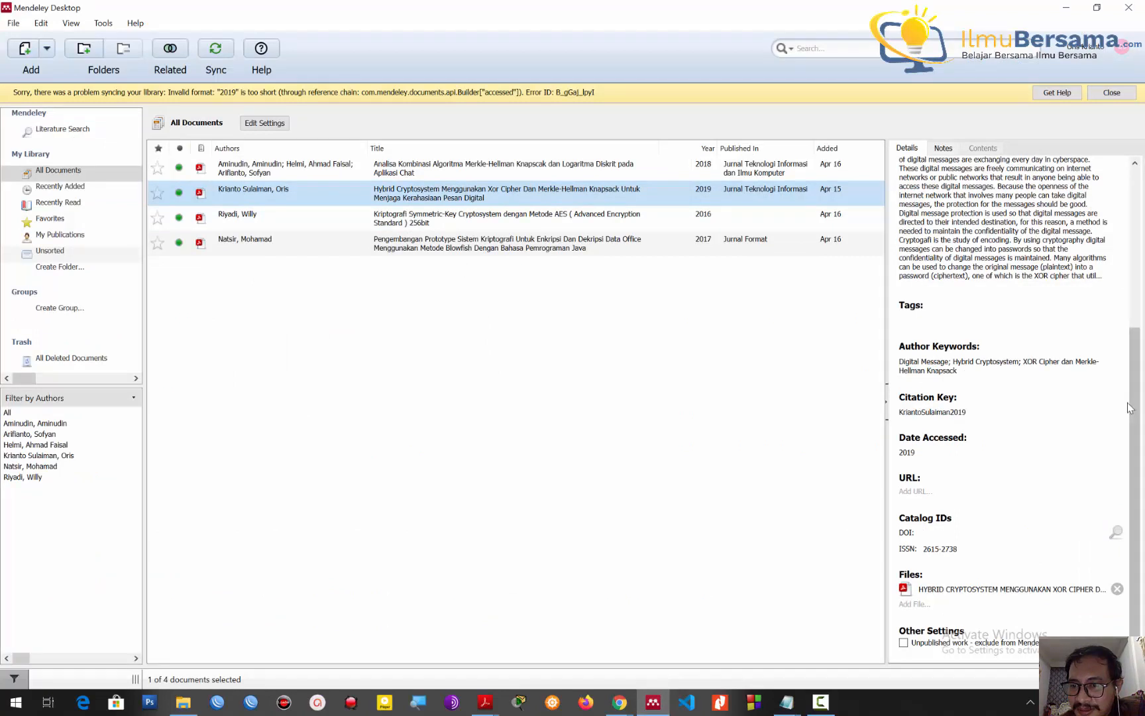
{"action": "left_click", "coordinate": [921, 451]}
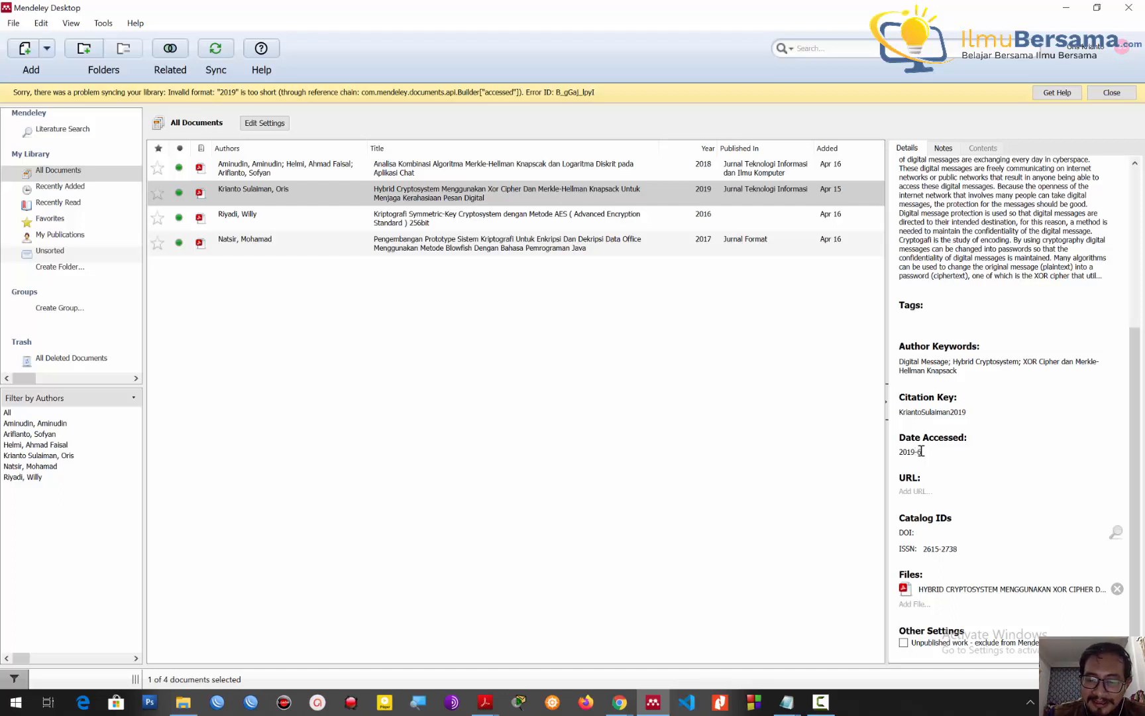
{"action": "left_click", "coordinate": [646, 363]}
{"action": "left_click", "coordinate": [509, 171]}
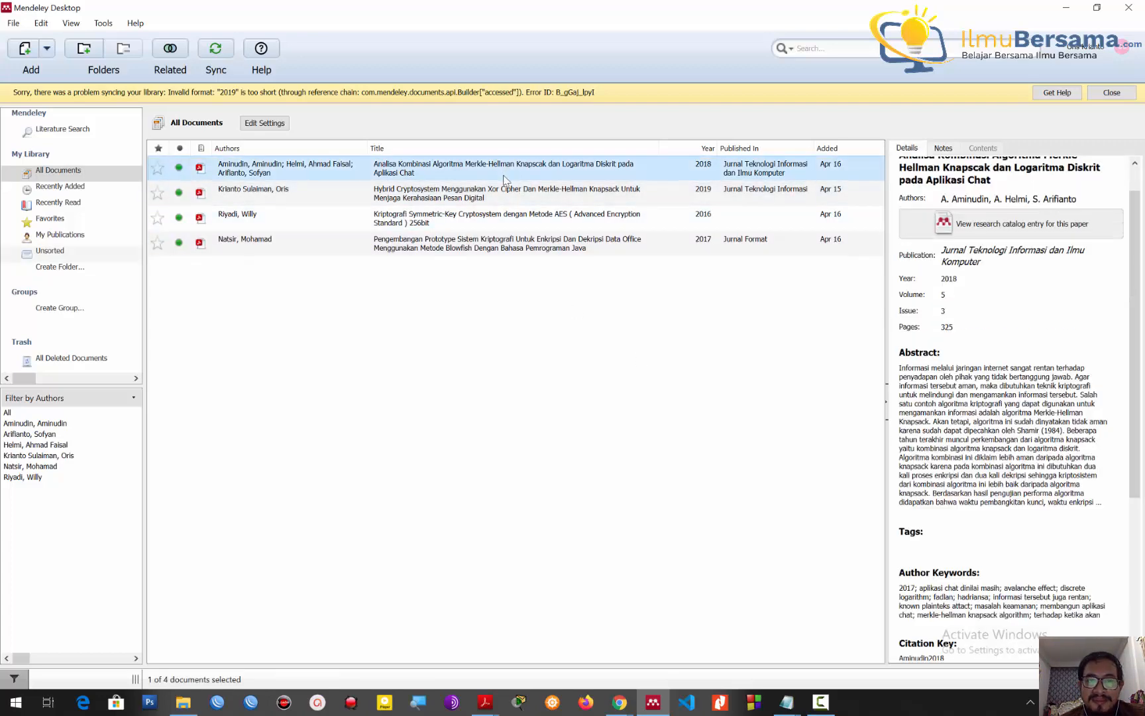
{"action": "left_click", "coordinate": [515, 192]}
{"action": "scroll", "coordinate": [939, 524], "scroll_direction": "down", "scroll_amount": 3}
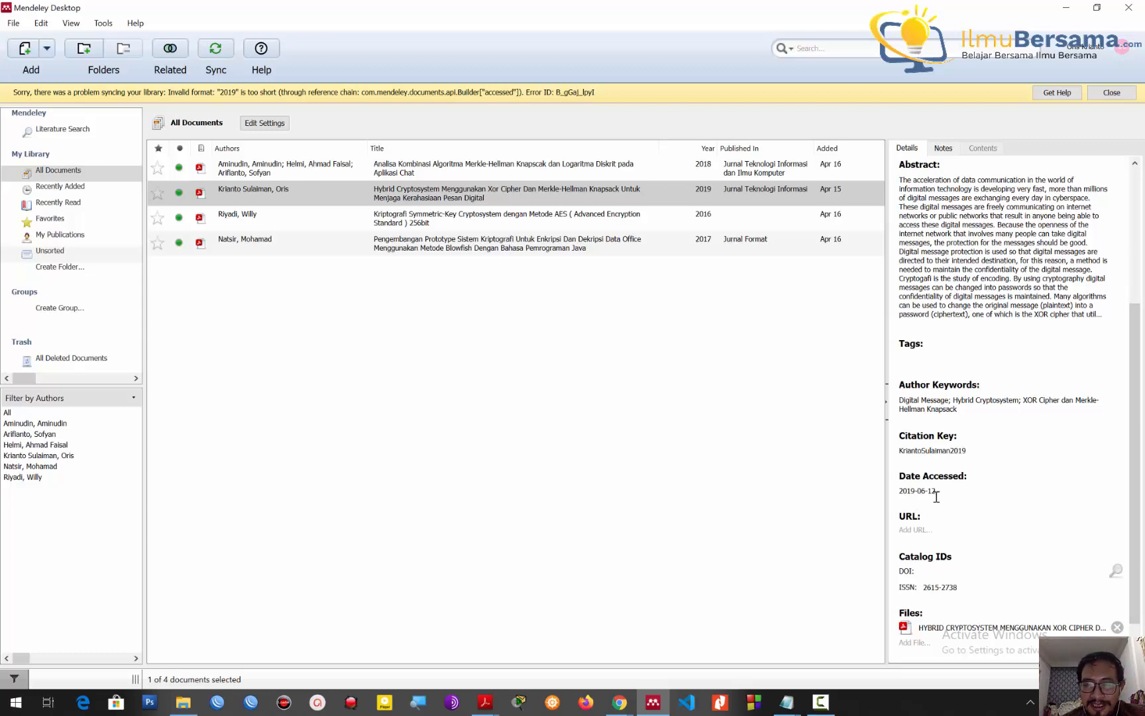
Dismiss the sync error notice and sync the Mendeley library again
{"action": "left_click", "coordinate": [1111, 93]}
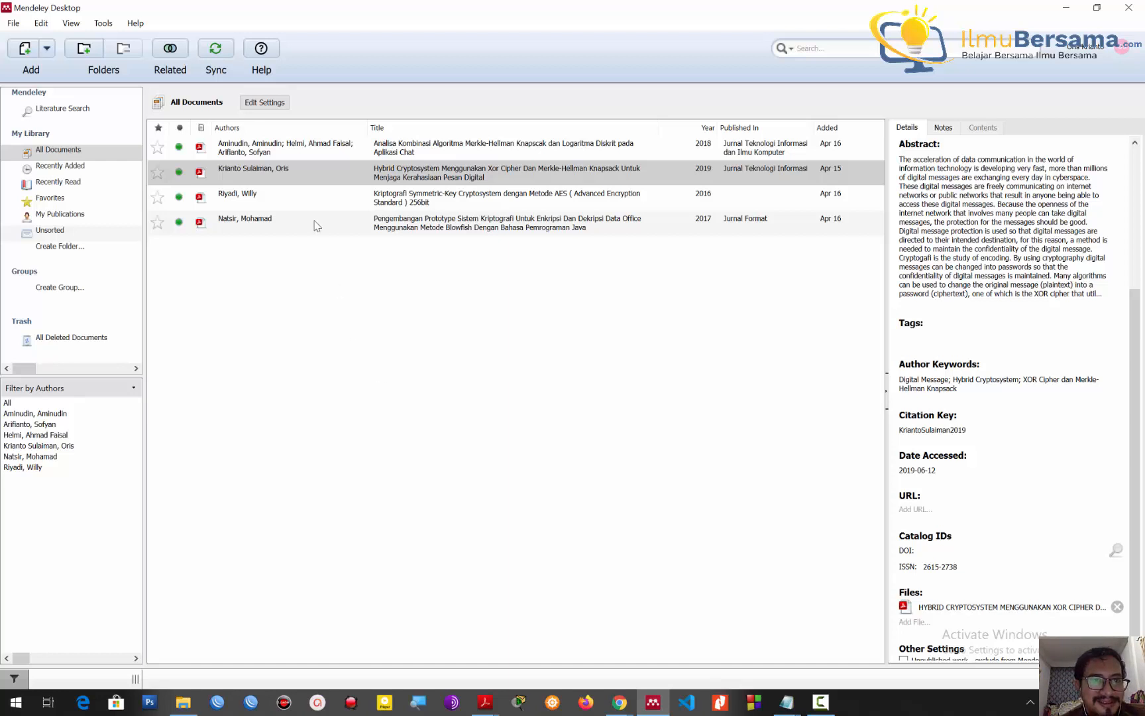
{"action": "left_click", "coordinate": [214, 55]}
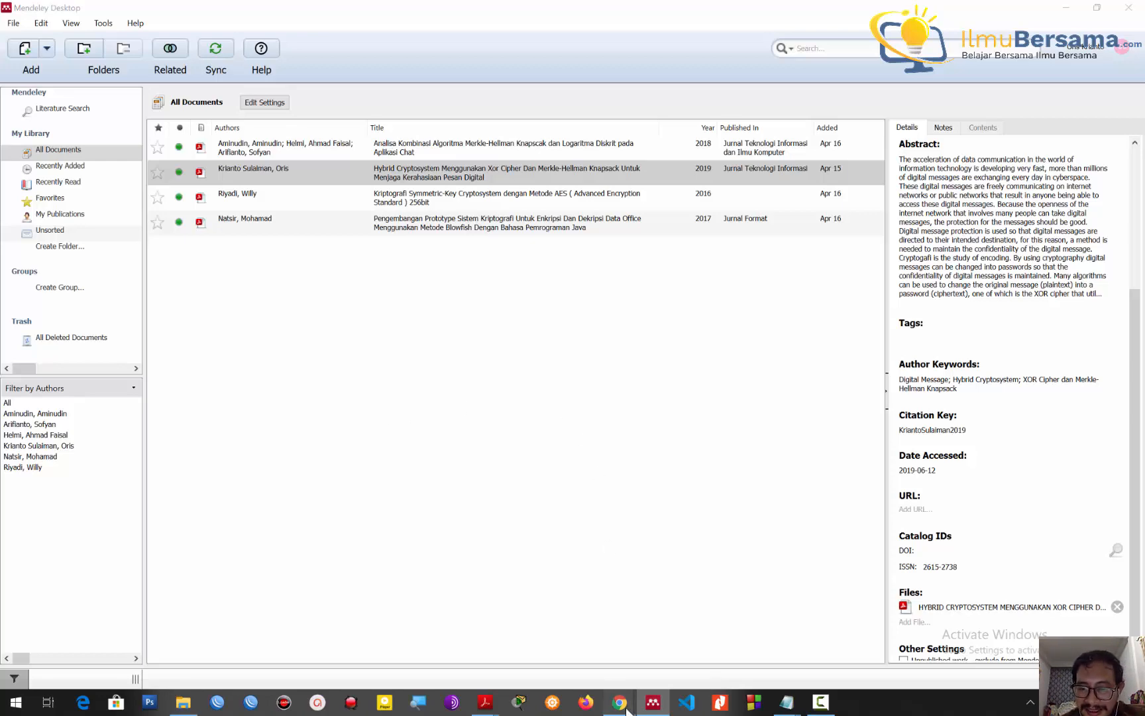
Switch to Chrome and compare All Documents in the Mendeley web library with the document list in a restored Mendeley Desktop window
{"action": "mouse_move", "coordinate": [620, 701]}
{"action": "left_click", "coordinate": [666, 613]}
{"action": "left_click", "coordinate": [18, 161]}
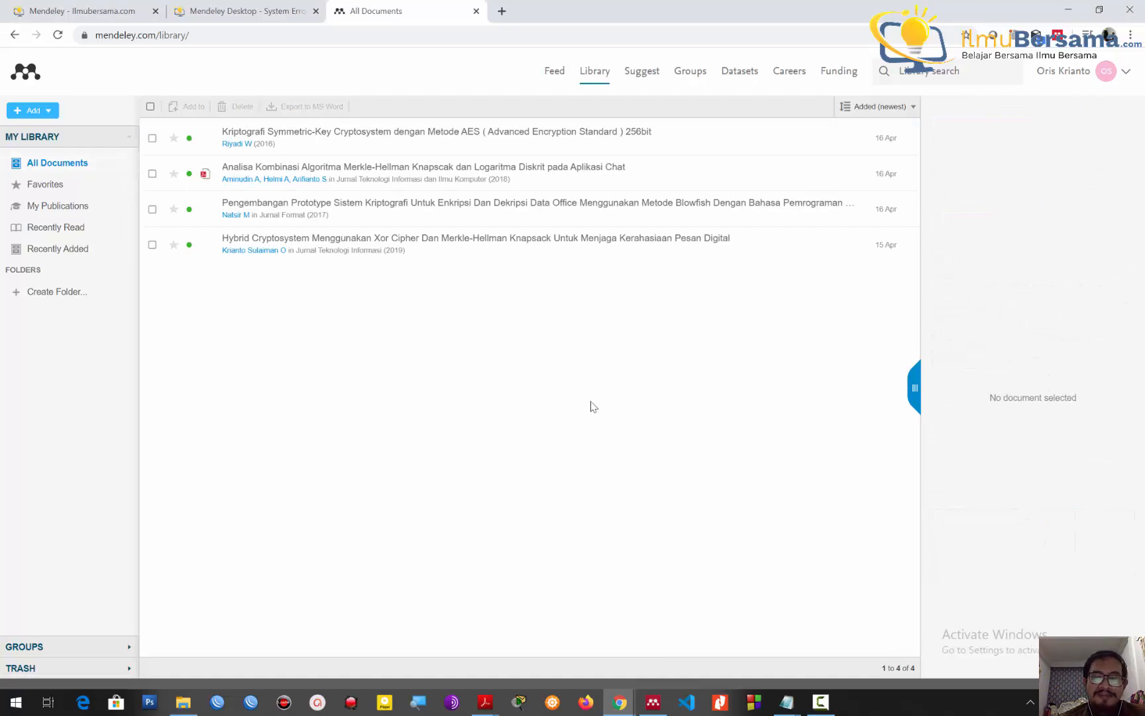
{"action": "left_click", "coordinate": [653, 701]}
{"action": "left_click_drag", "start_coordinate": [469, 7], "coordinate": [502, 299]}
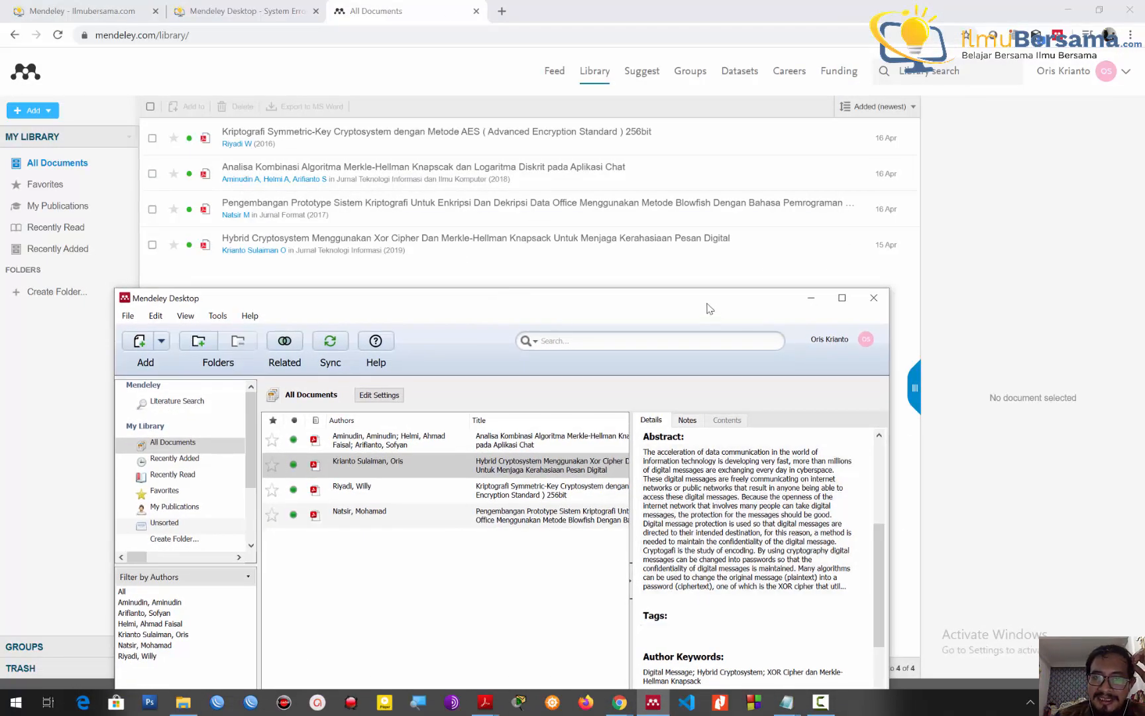
{"action": "left_click_drag", "start_coordinate": [707, 306], "coordinate": [715, 88]}
Review the sync error comments on the ilmubersama.com post, the Mendeley tutorial page and the site's Publication tutorial categories
{"action": "scroll", "coordinate": [883, 448], "scroll_direction": "down", "scroll_amount": 5}
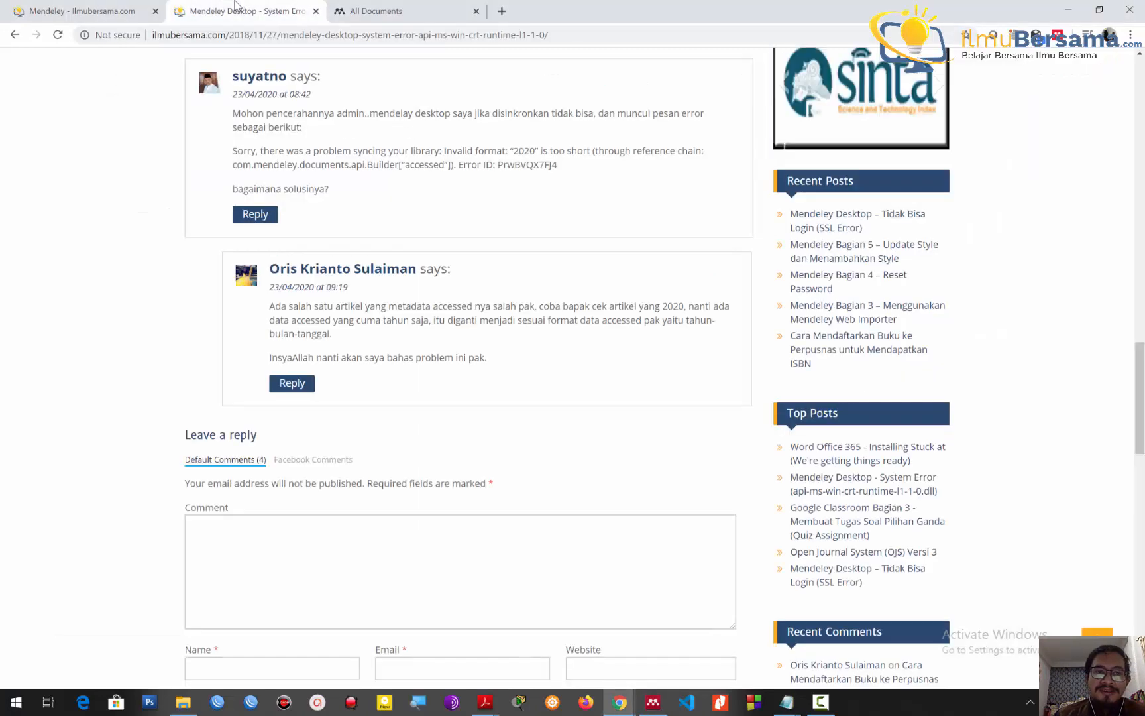
{"action": "left_click", "coordinate": [238, 10]}
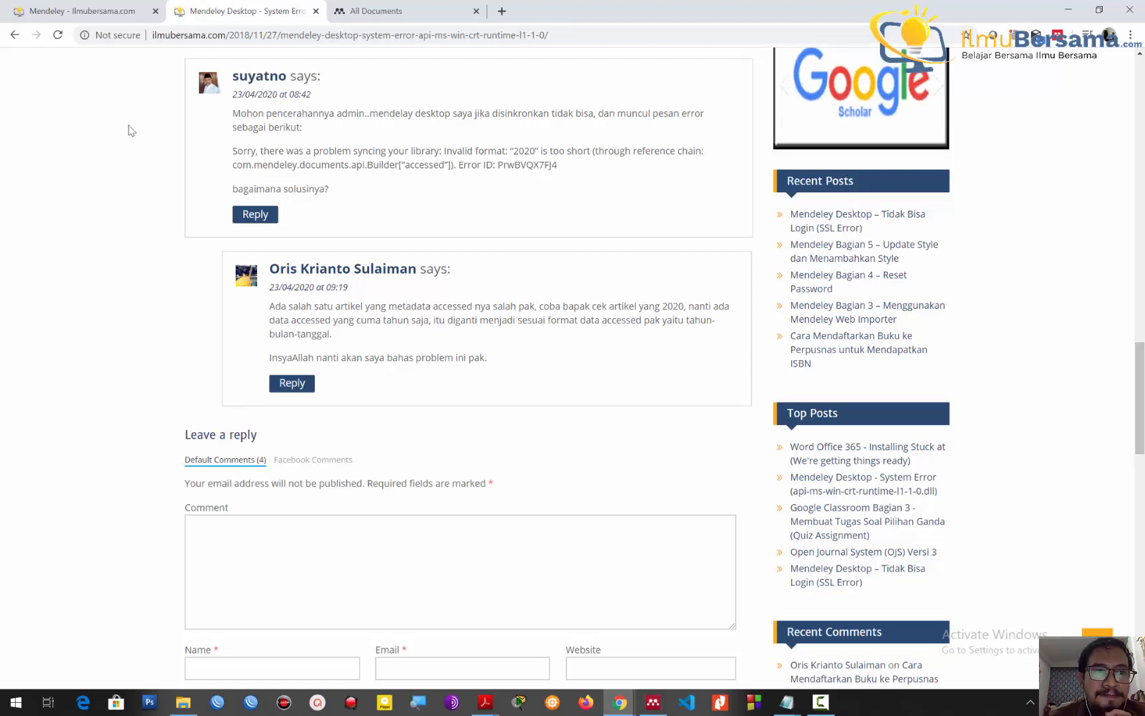
{"action": "left_click", "coordinate": [103, 14]}
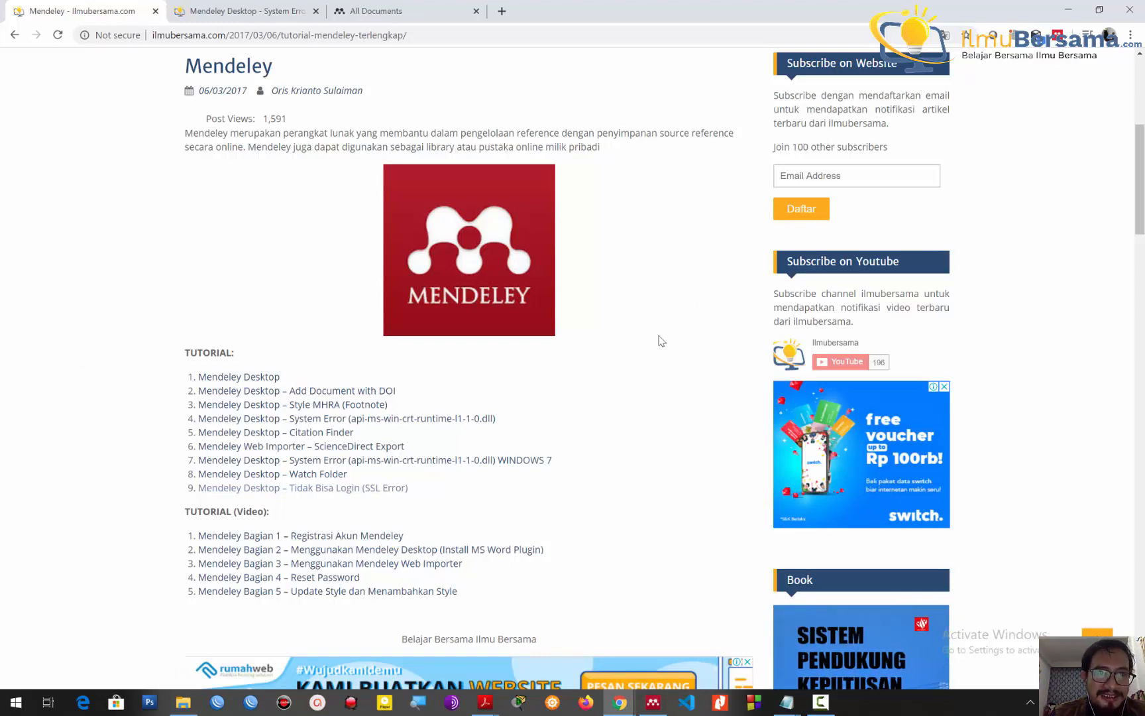
{"action": "scroll", "coordinate": [690, 277], "scroll_direction": "up", "scroll_amount": 4}
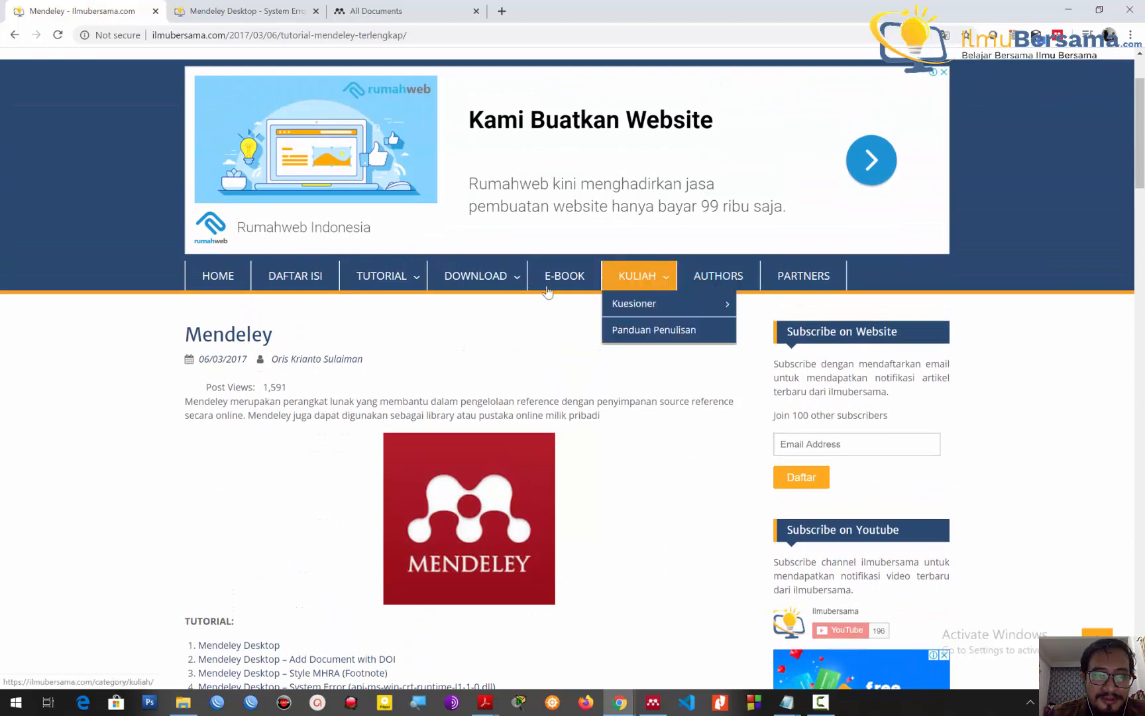
{"action": "mouse_move", "coordinate": [398, 293]}
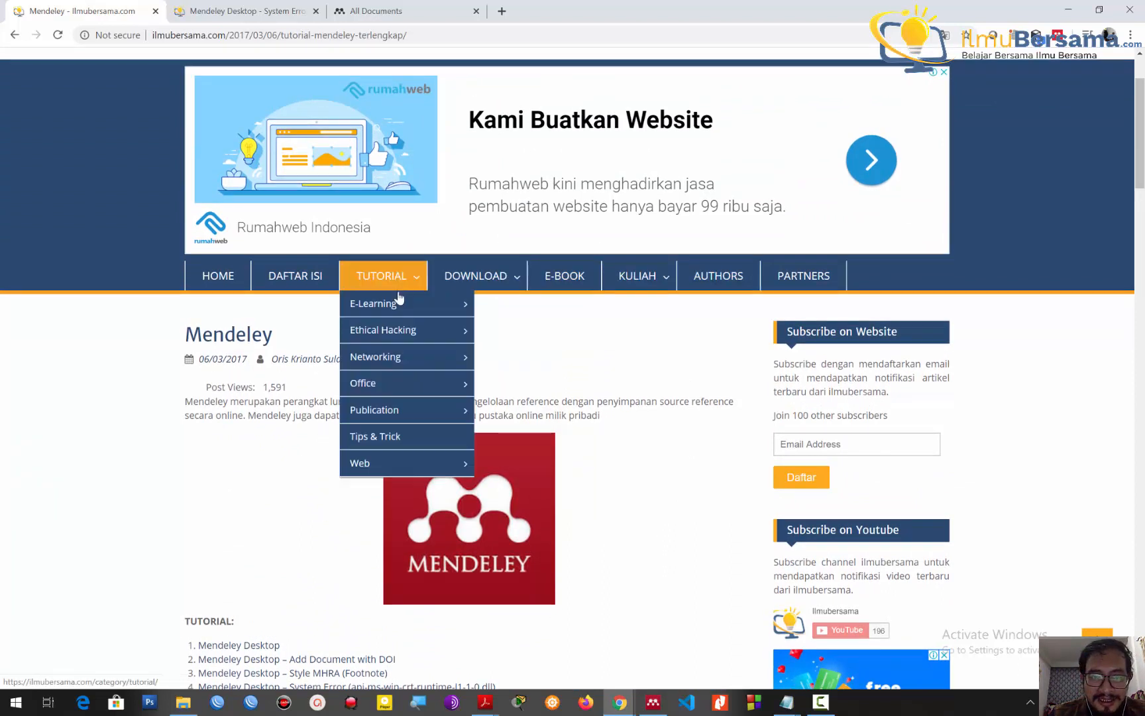
{"action": "mouse_move", "coordinate": [426, 410]}
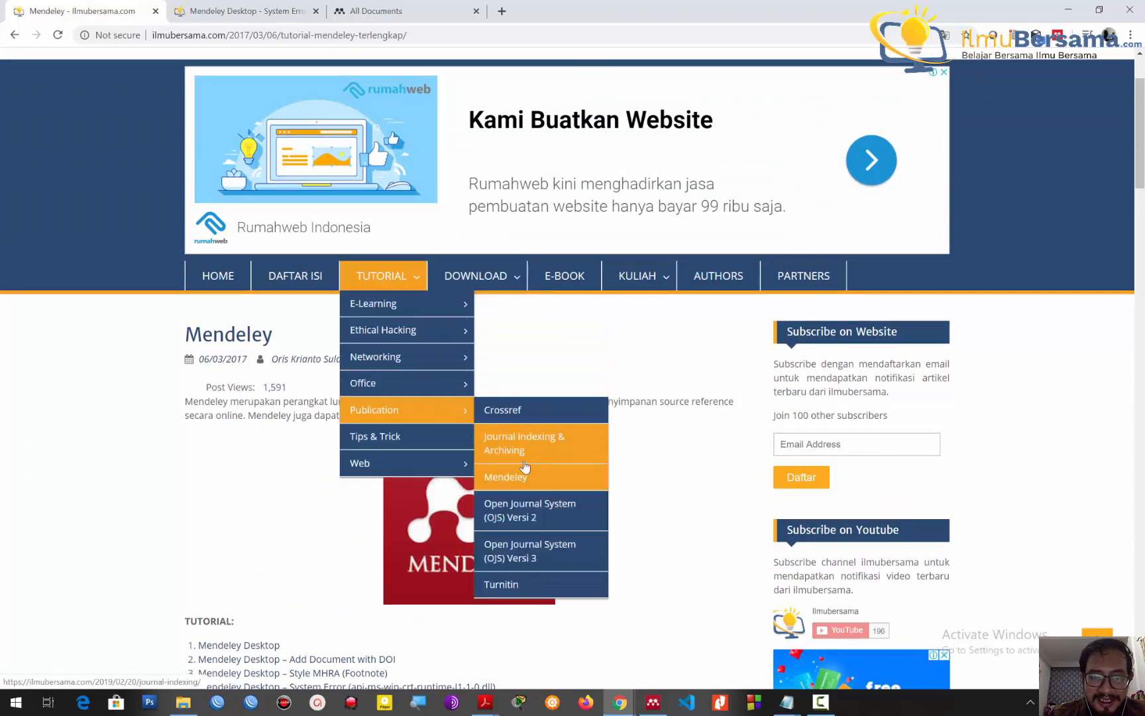
{"action": "scroll", "coordinate": [527, 478], "scroll_direction": "down", "scroll_amount": 5}
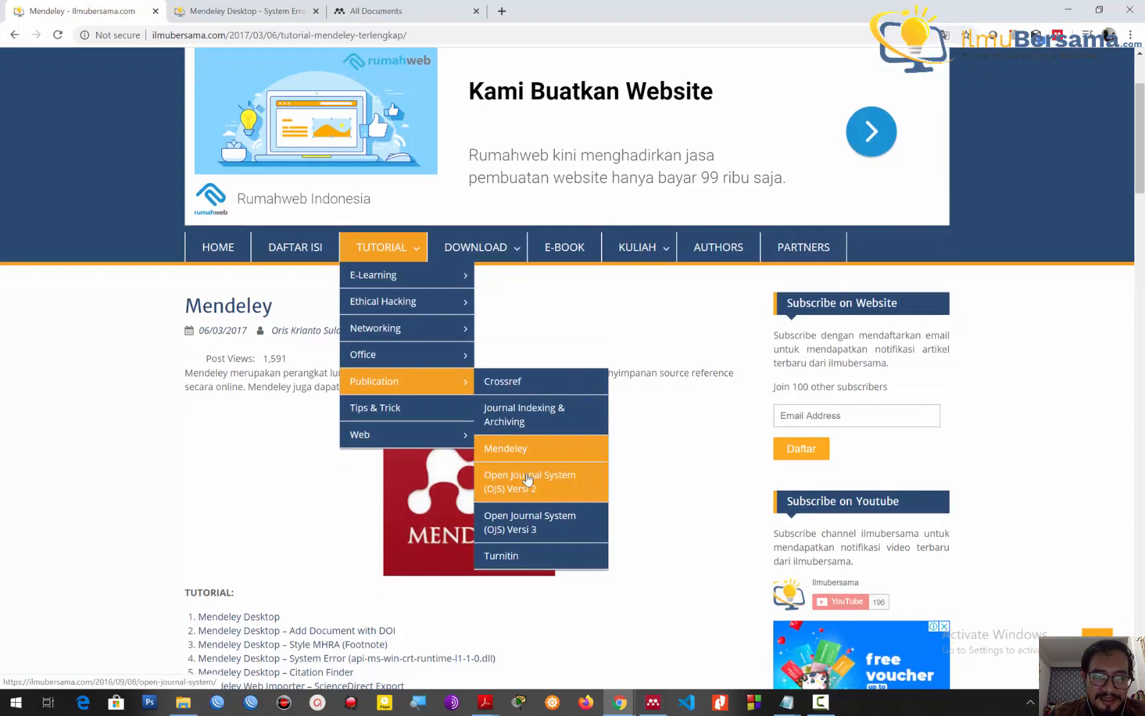